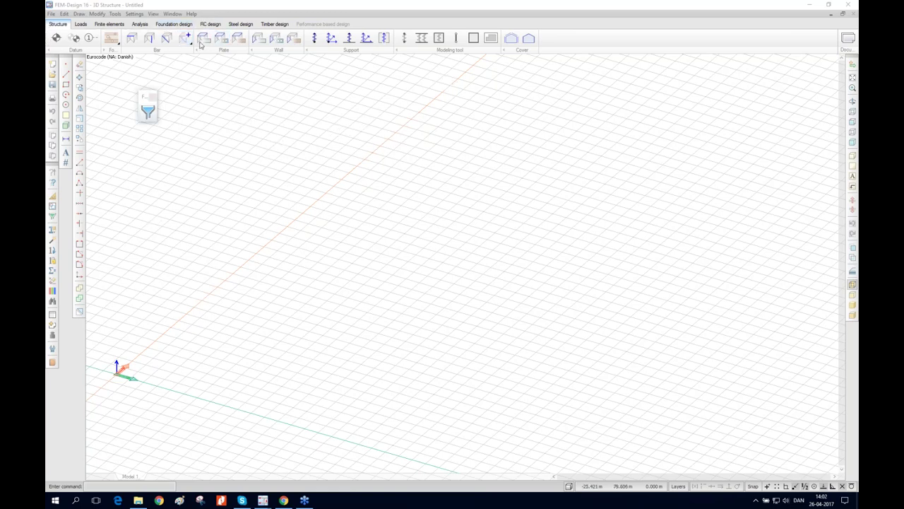
left_click(110, 42)
left_click(110, 42)
left_click(81, 24)
left_click(109, 24)
left_click(140, 24)
left_click(58, 24)
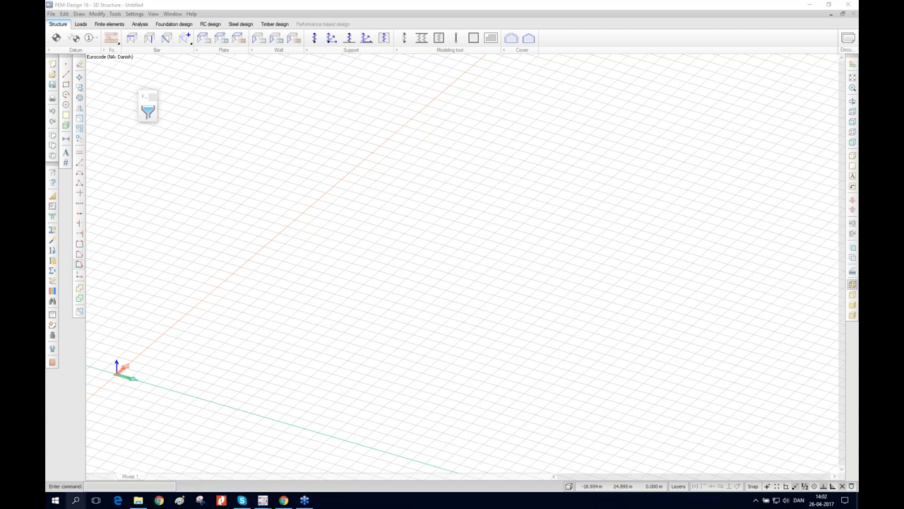
left_click(95, 486)
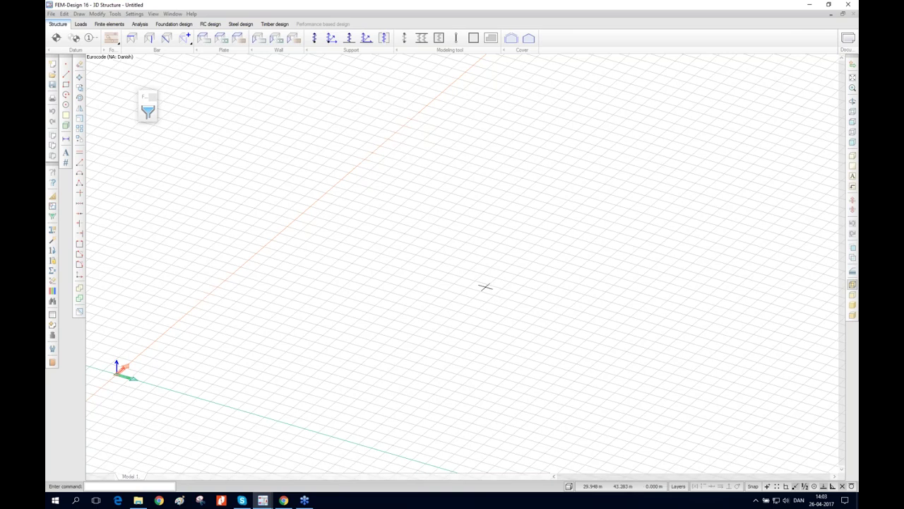
left_click(678, 486)
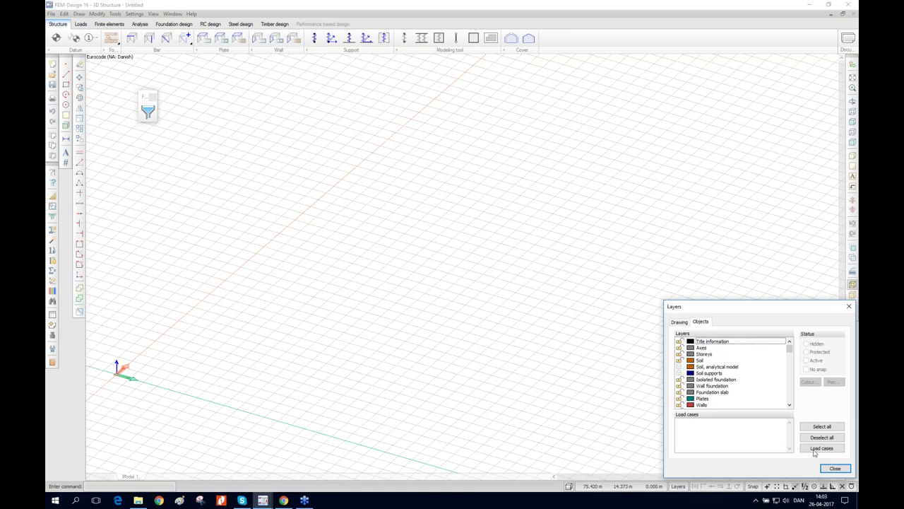
left_click(834, 469)
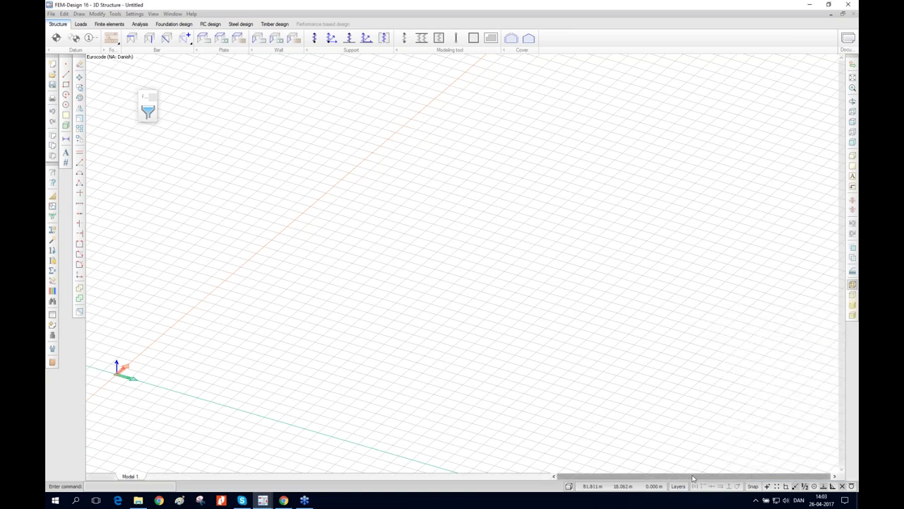
Step: Turn off the Nearest snap option in the snap settings
left_click(754, 487)
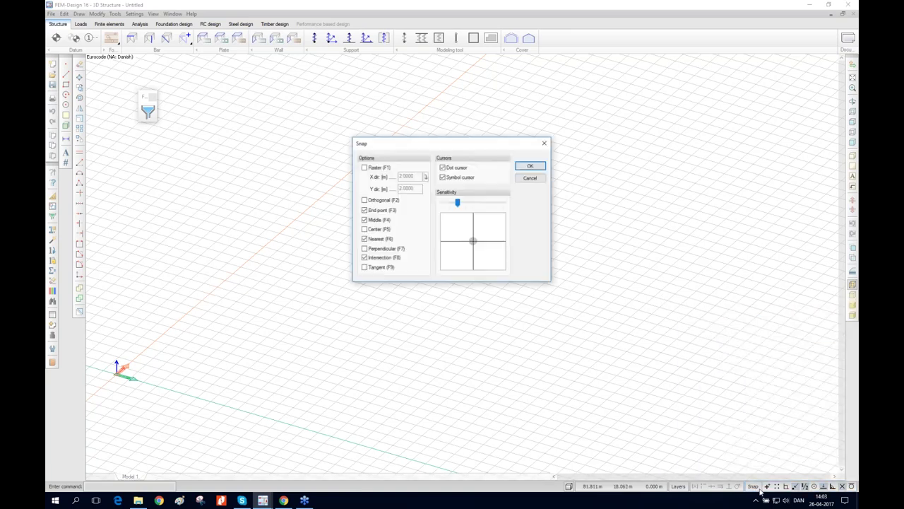
left_click(364, 239)
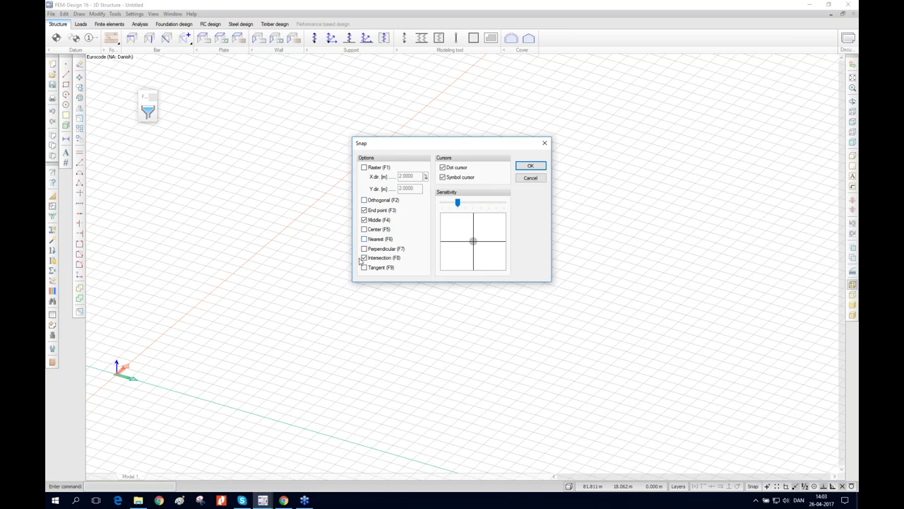
left_click(530, 166)
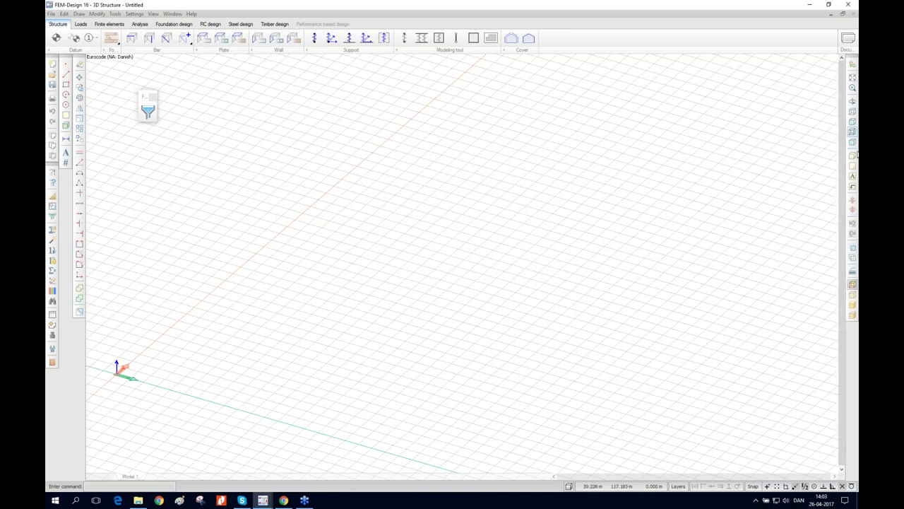
left_click(852, 283)
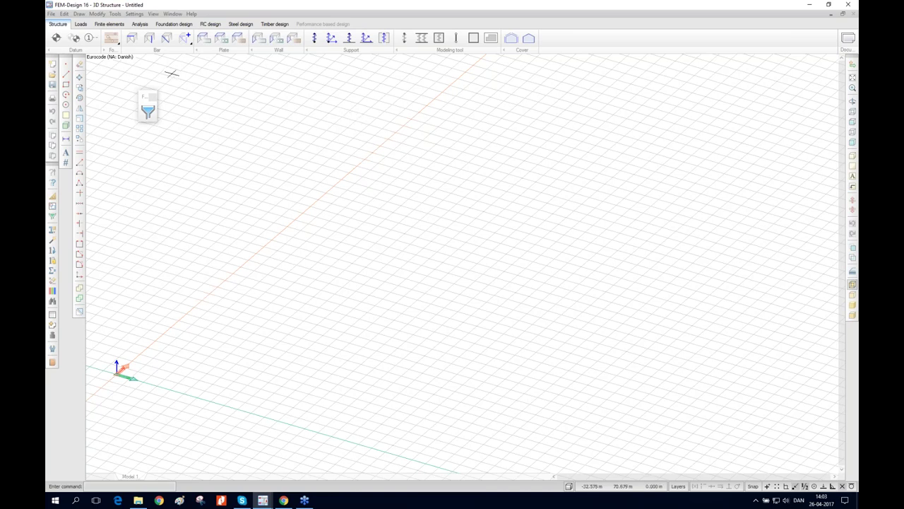
Step: Define a 24 x 18 m building with one storey 3 m high
left_click(56, 40)
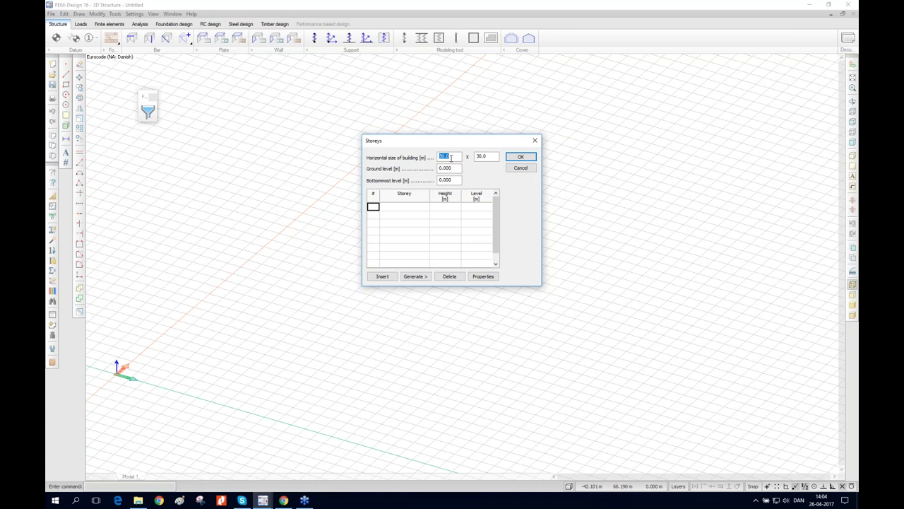
type("24")
key("Tab")
type("18")
left_click(382, 276)
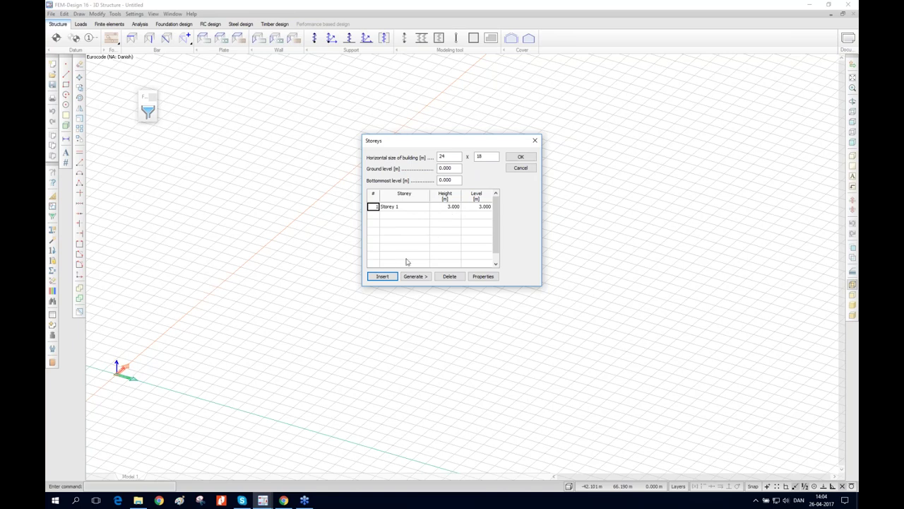
left_click(529, 158)
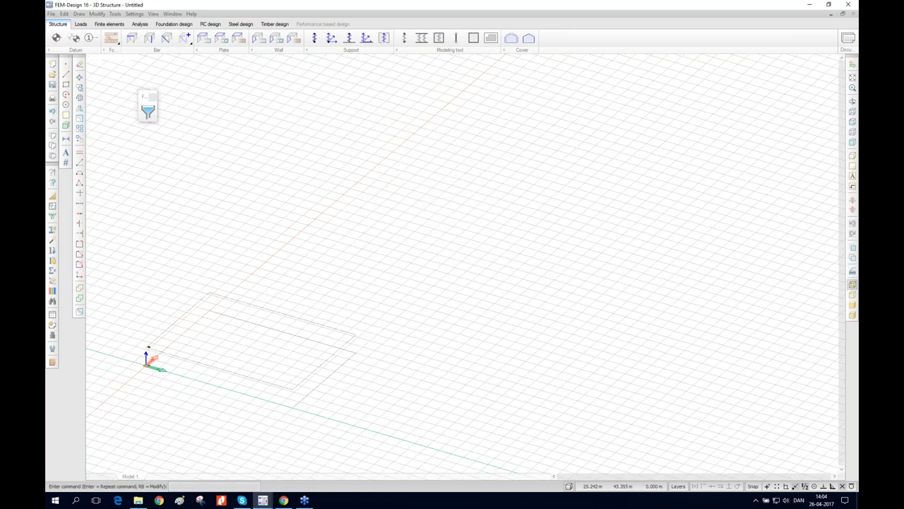
scroll(148, 346, "up", 5)
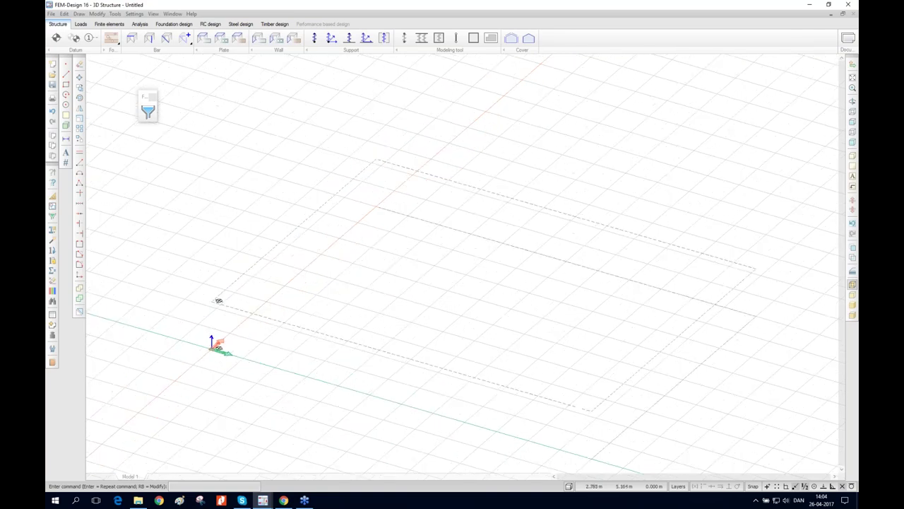
scroll(219, 300, "up", 3)
scroll(204, 299, "down", 2)
scroll(204, 302, "down", 3)
scroll(251, 337, "down", 1)
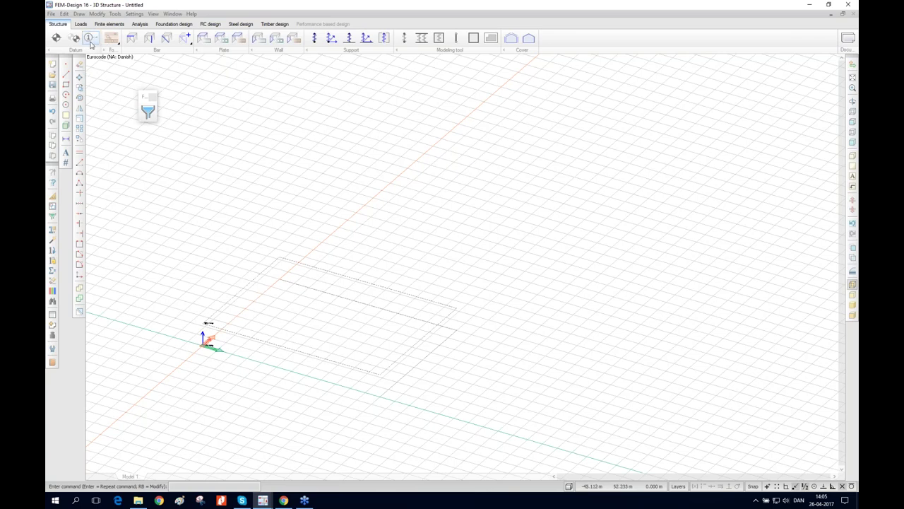
Step: Draw numbered axes starting at 1 with 4x6 distances, from the origin along the building's 18 m side
left_click(90, 43)
left_click_drag(476, 389, 510, 229)
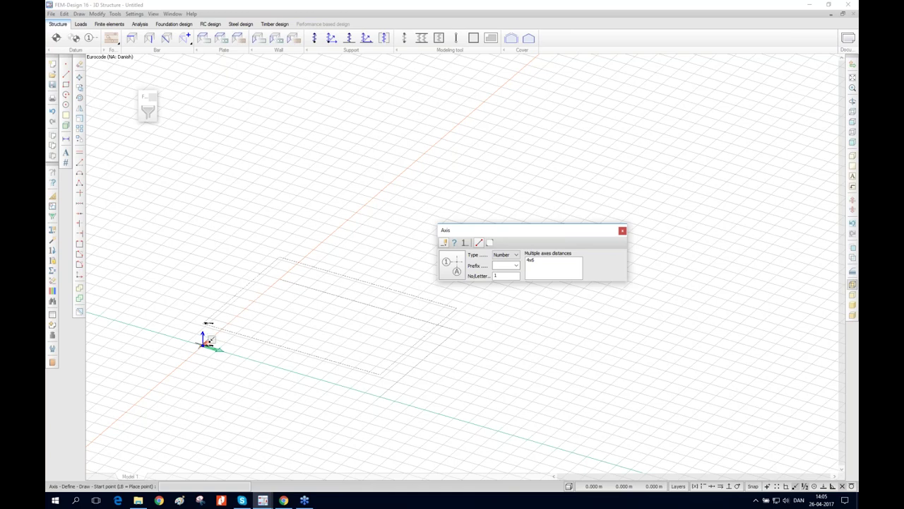
left_click(205, 341)
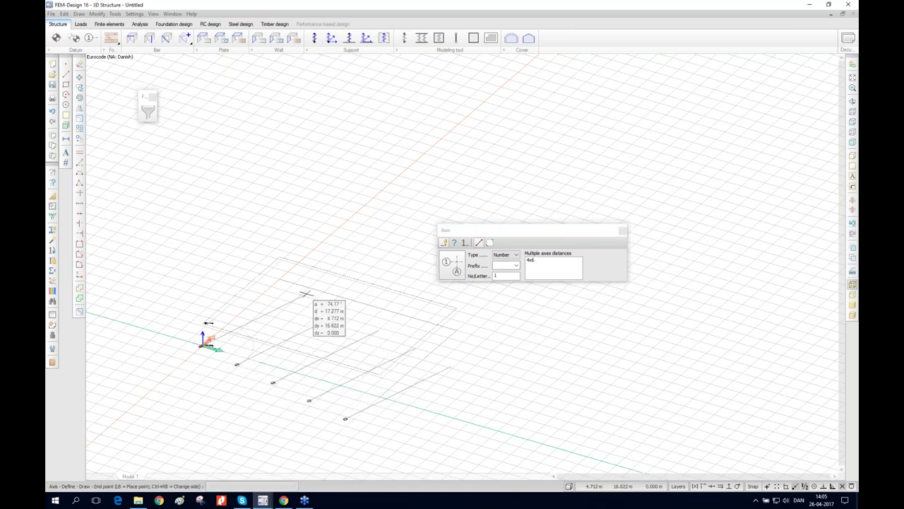
left_click(287, 271)
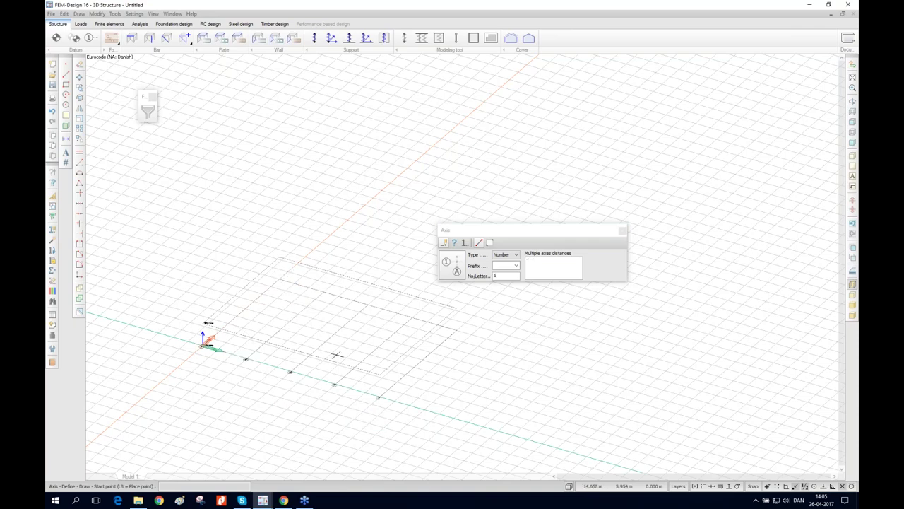
scroll(212, 325, "up", 2)
scroll(117, 234, "up", 3)
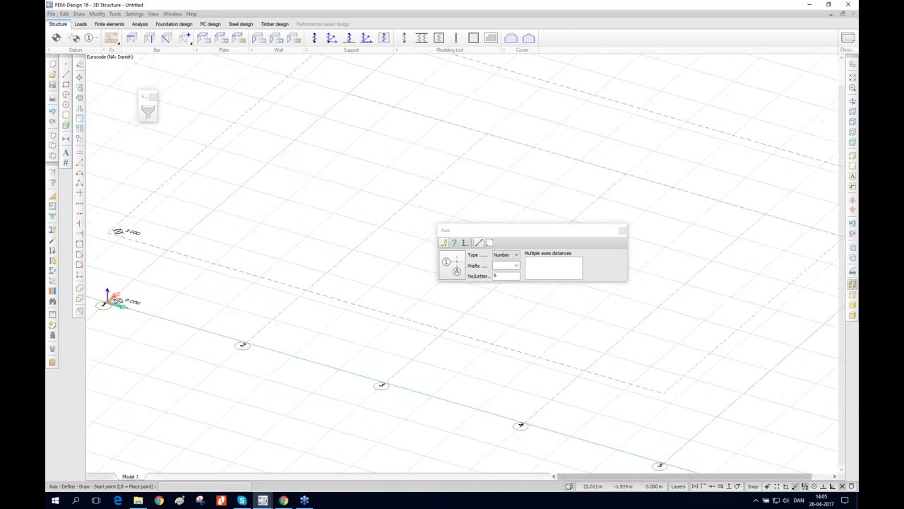
Step: Draw lettered axes starting at A with 3x6 distances, from the origin along the 24 m side, offset toward the inside of the building
scroll(381, 339, "down", 3)
left_click(512, 255)
left_click(503, 270)
left_click(536, 263)
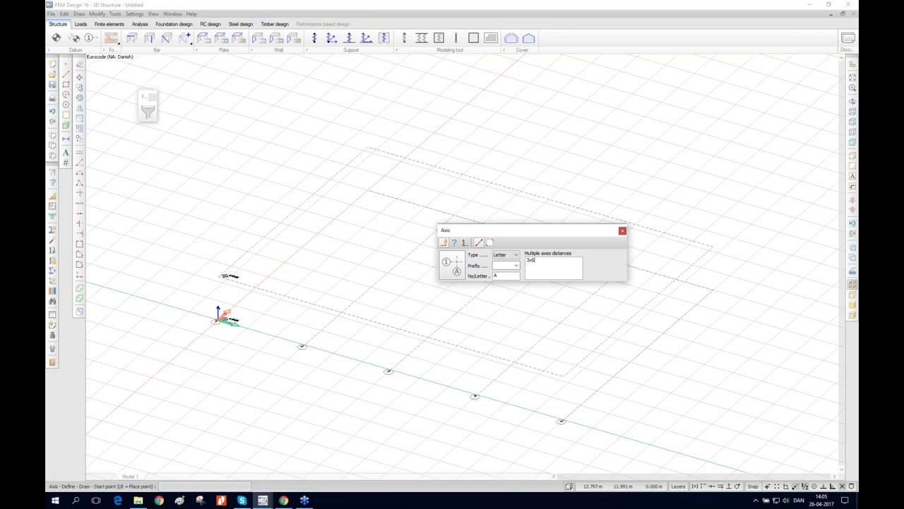
left_click(214, 319)
scroll(374, 376, "down", 4)
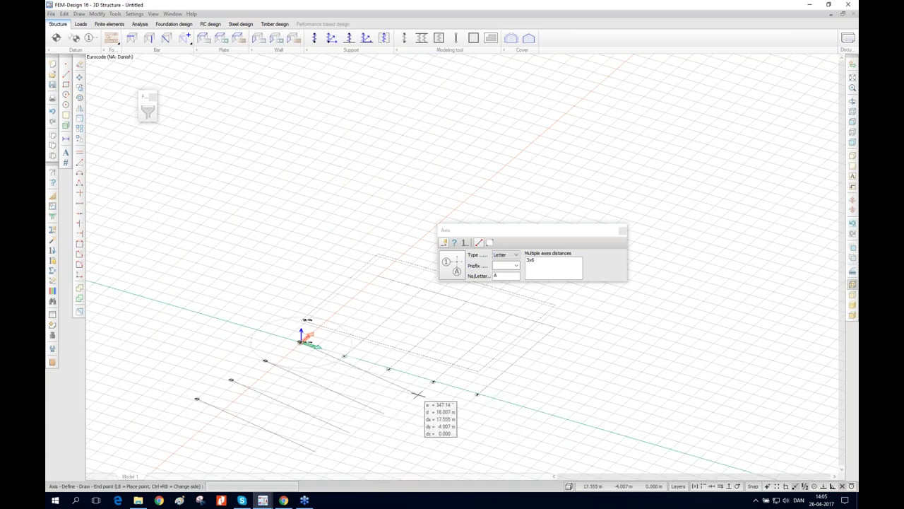
right_click(483, 388, "ctrl")
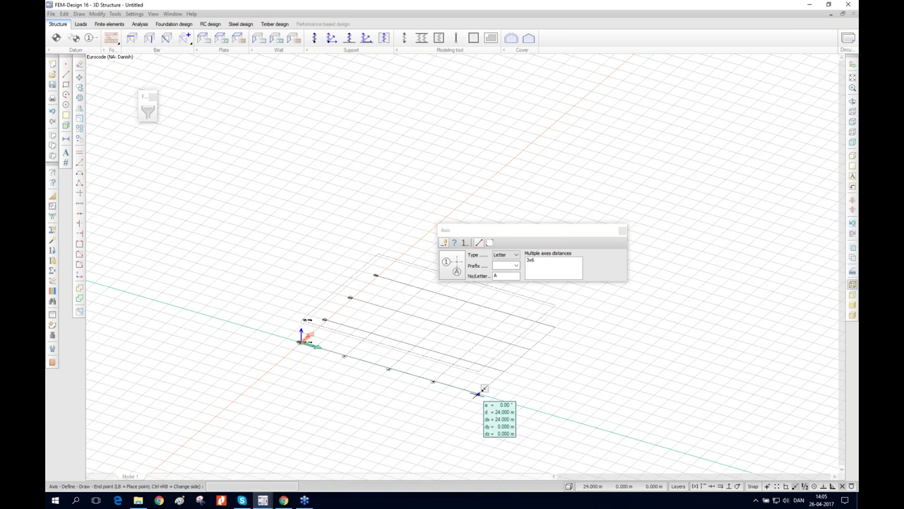
left_click(486, 387)
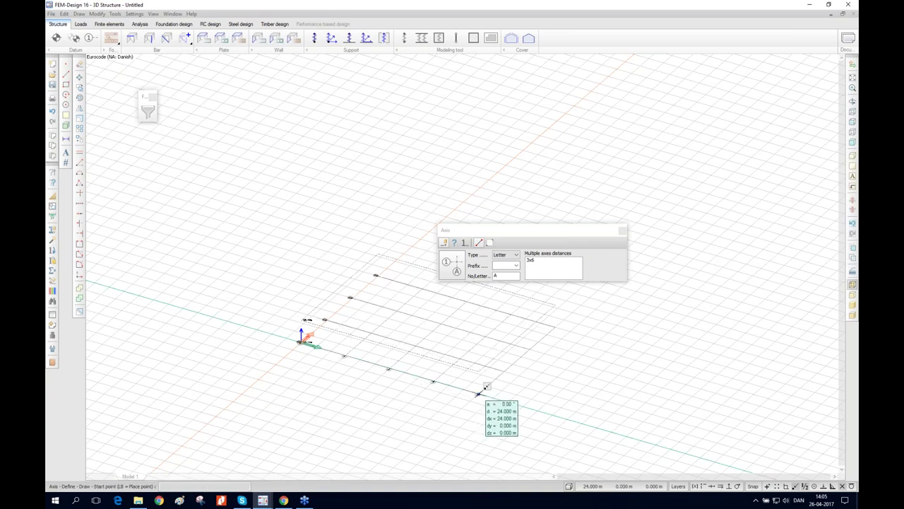
scroll(291, 311, "up", 3)
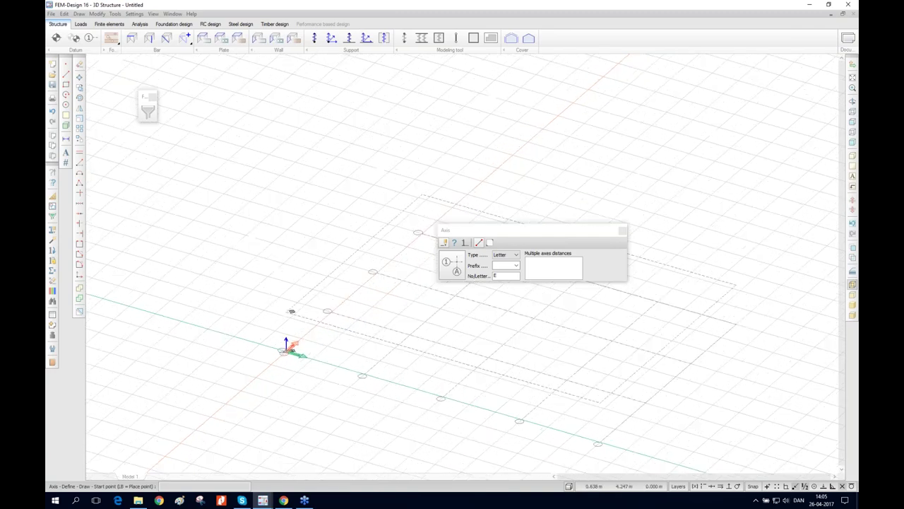
scroll(291, 311, "up", 5)
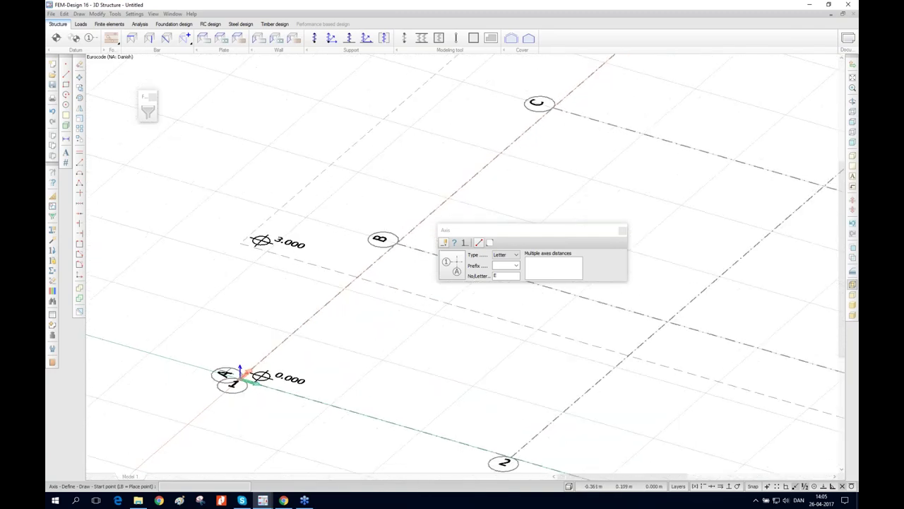
scroll(455, 195, "down", 5)
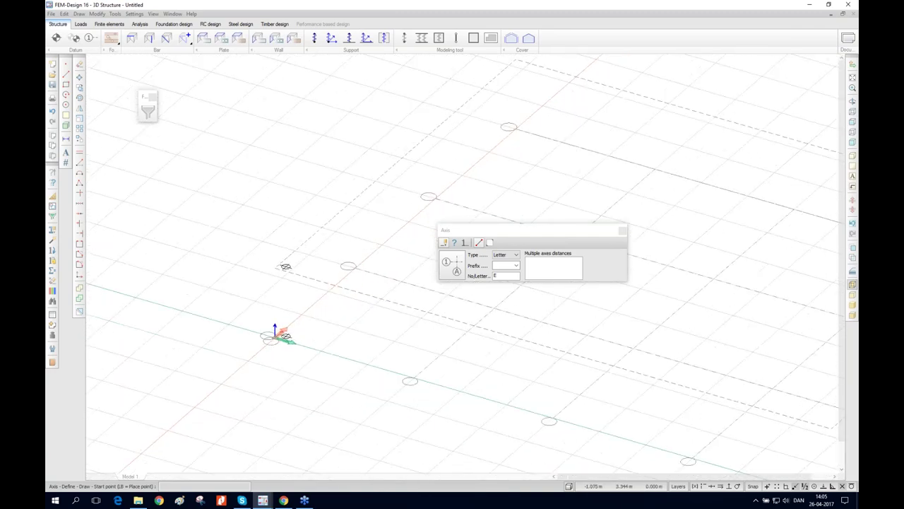
left_click(622, 230)
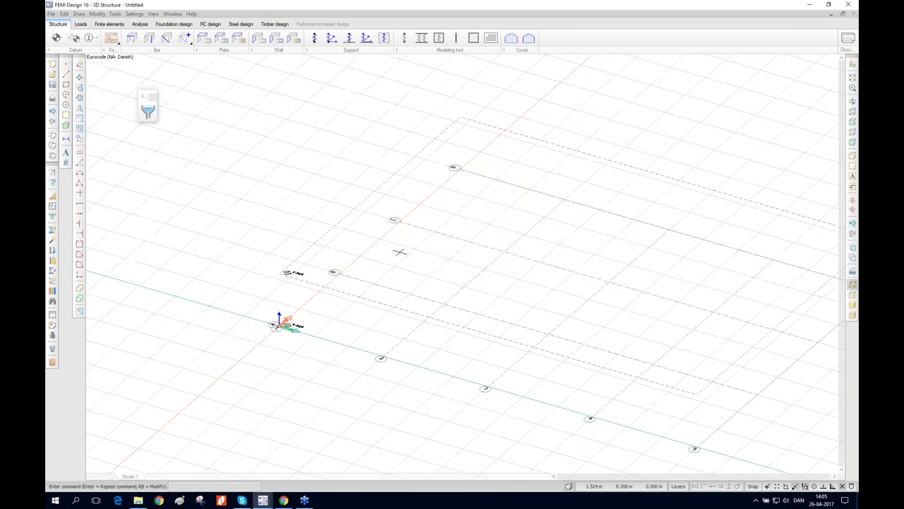
Step: Start defining a column and assign it the square 300 concrete section
middle_click_drag(311, 256, 332, 258)
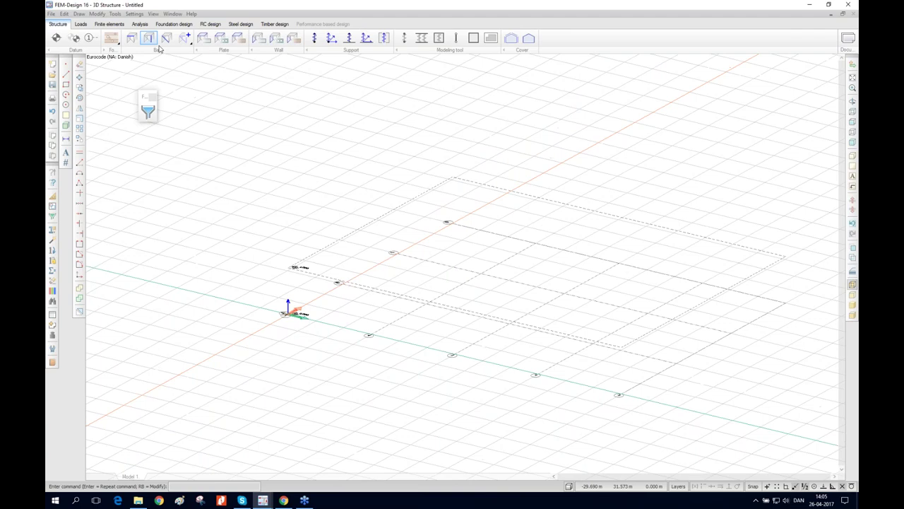
left_click(149, 39)
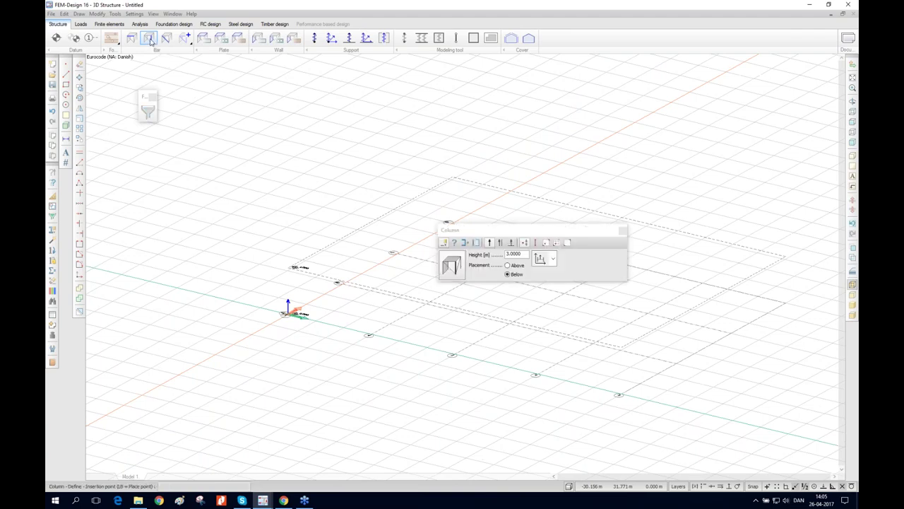
left_click(454, 265)
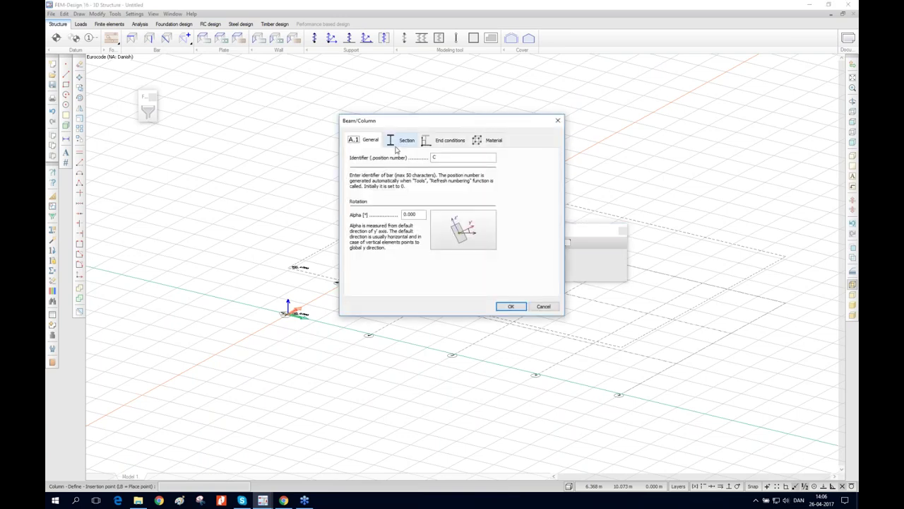
left_click(397, 147)
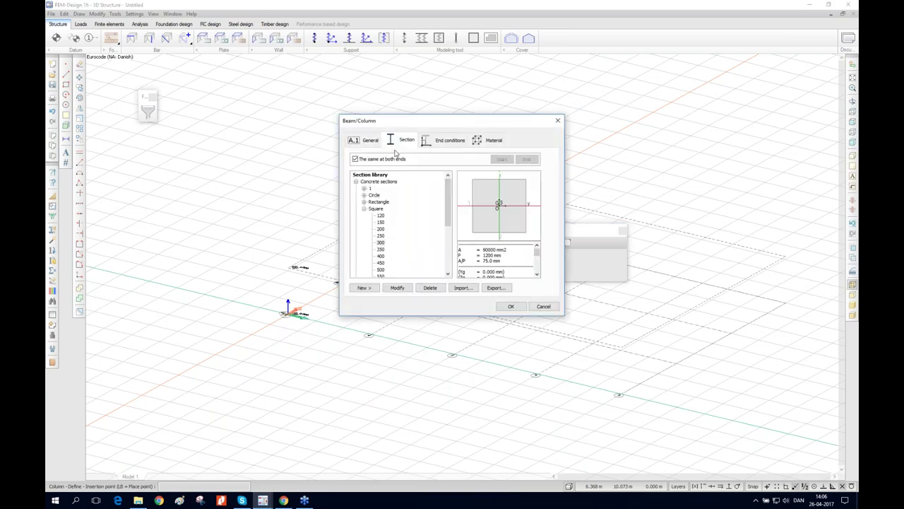
left_click(364, 209)
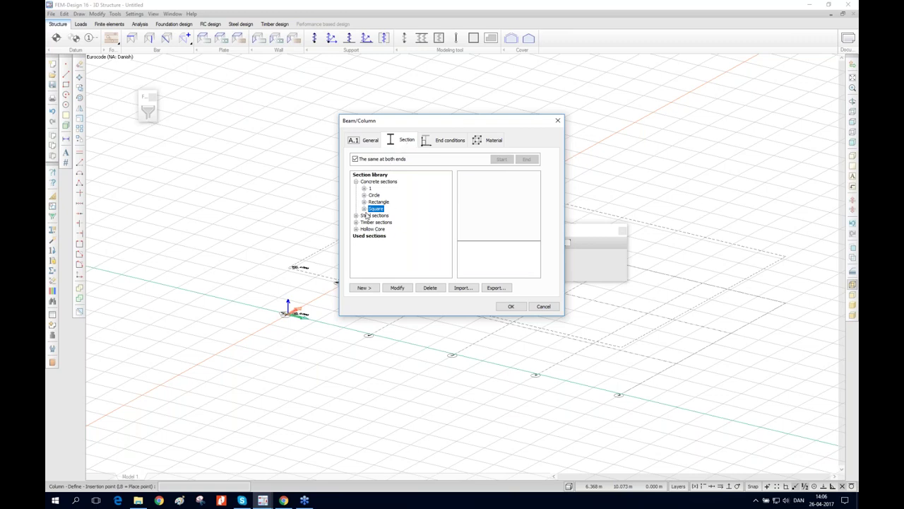
left_click(364, 209)
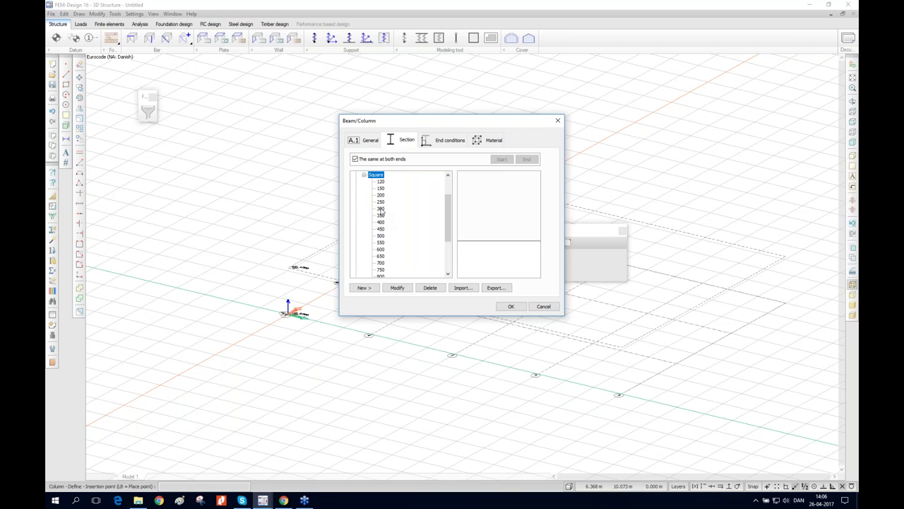
left_click(380, 211)
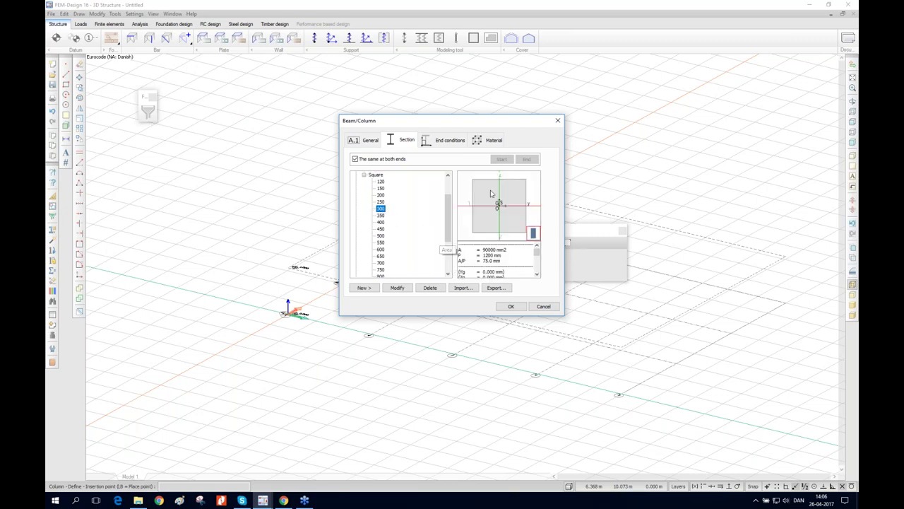
Step: Review the column's end conditions and set its material to C30/37 concrete
left_click(447, 140)
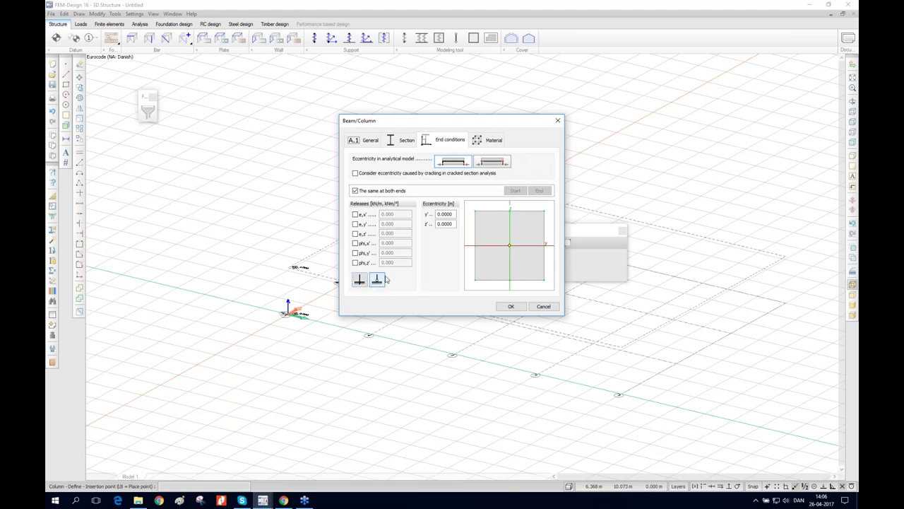
left_click(493, 140)
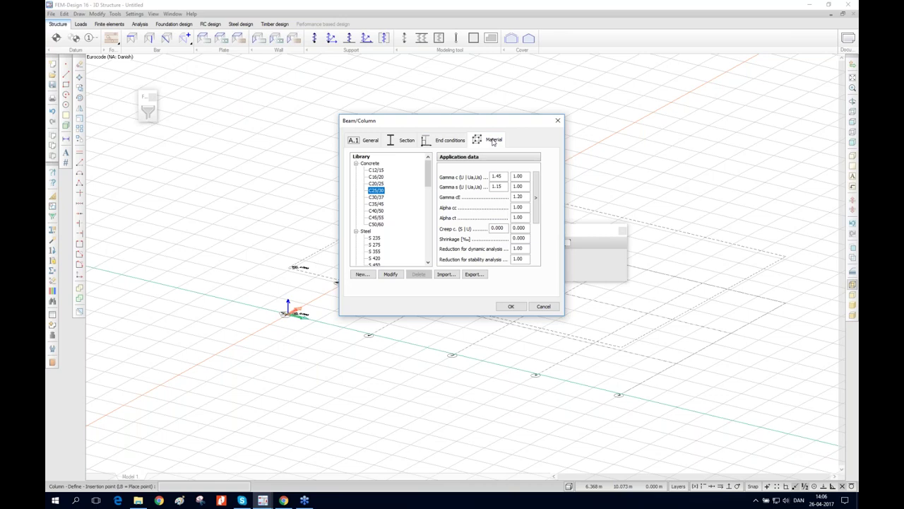
left_click(434, 144)
left_click(483, 141)
left_click(375, 197)
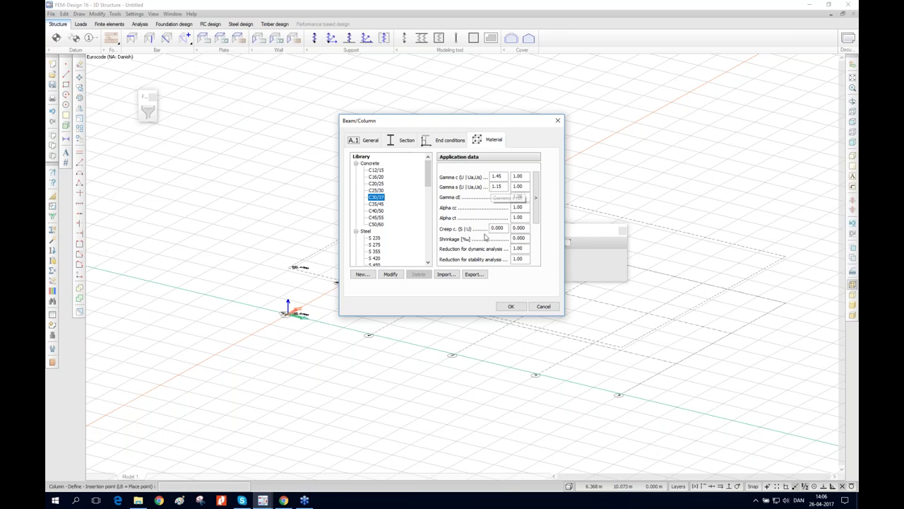
Step: Accept the column properties and place four 3 m high columns at the axis intersections along the building's 18 m side
left_click(511, 307)
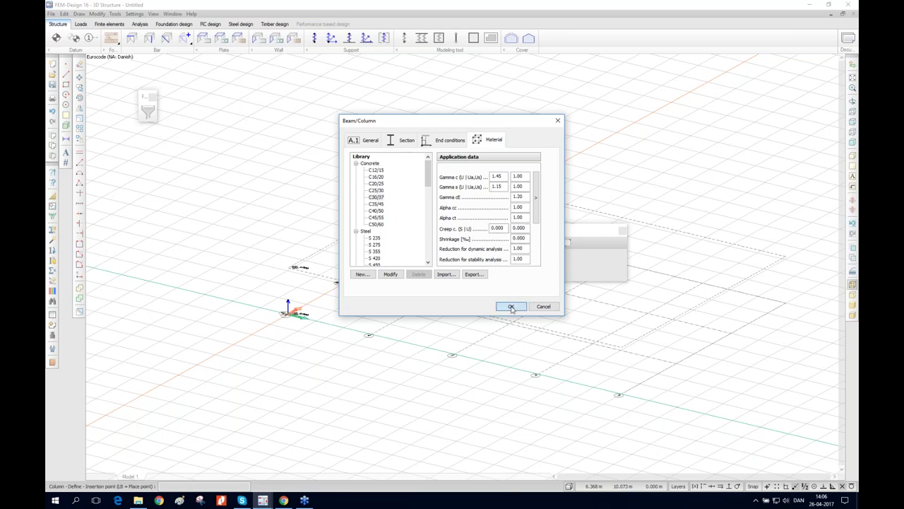
left_click_drag(535, 229, 579, 99)
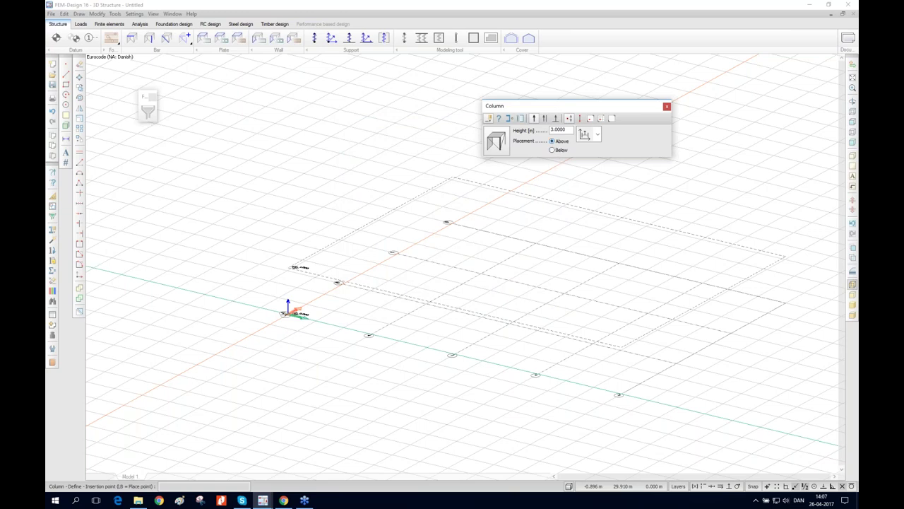
left_click(287, 313)
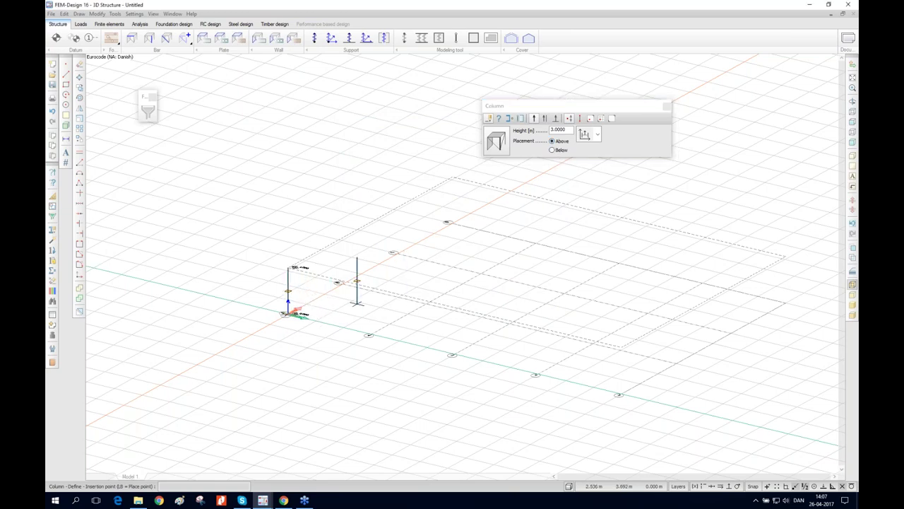
left_click(339, 282)
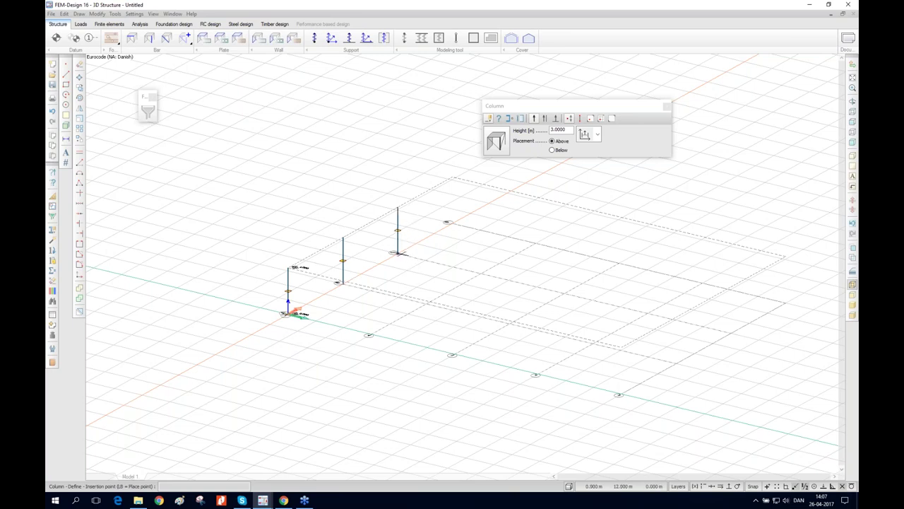
left_click(398, 252)
left_click(448, 221)
left_click(668, 107)
Step: Array the four columns along the 24 m side in five columns and one row, with 6 m column distance and 0 row distance
left_click_drag(332, 312, 381, 297)
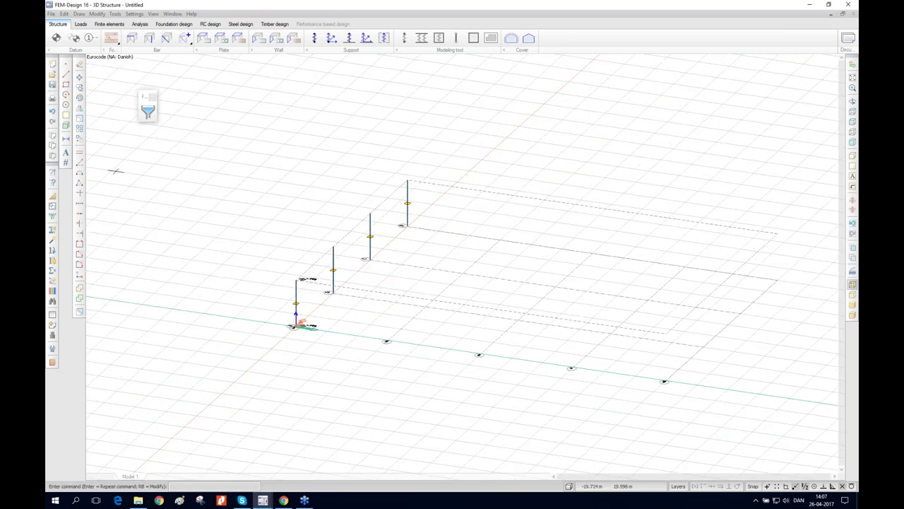
left_click(79, 128)
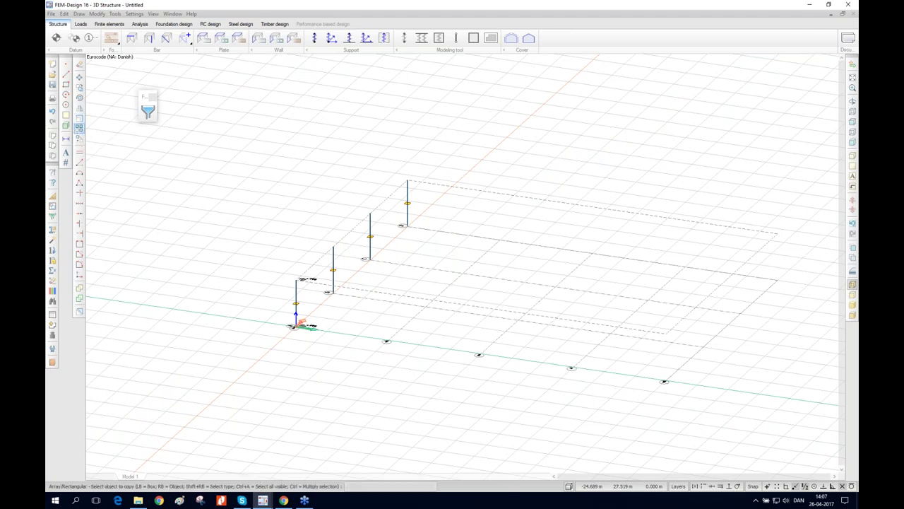
middle_click_drag(466, 265, 353, 301)
left_click(397, 271)
left_click(282, 286)
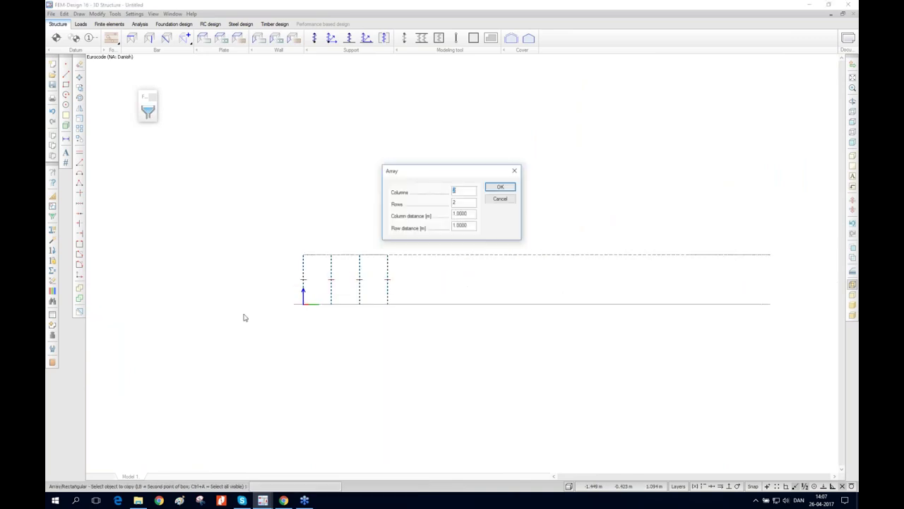
left_click(456, 203)
type("1")
key("Tab")
type("6")
key("Tab")
type("0")
left_click(501, 188)
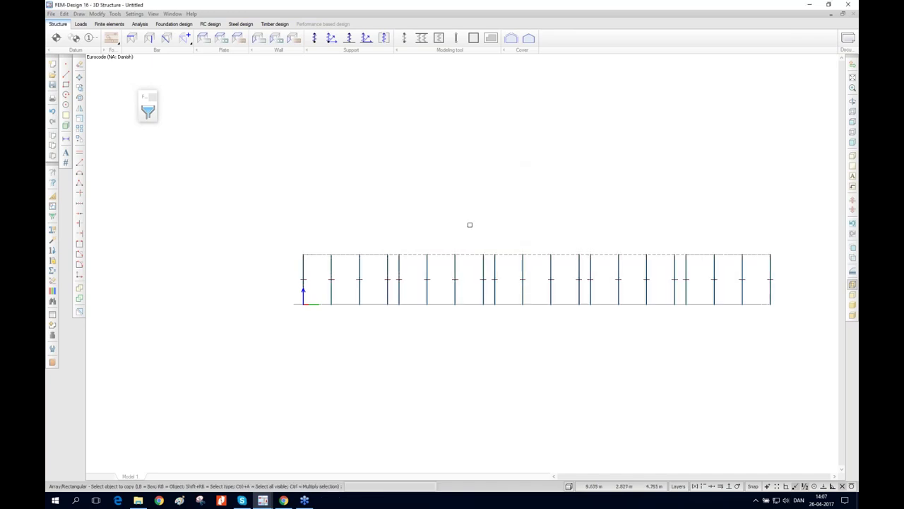
Step: Start defining a beam with the rectangular 150x300 concrete section and C30/37 concrete
left_click_drag(438, 233, 509, 332)
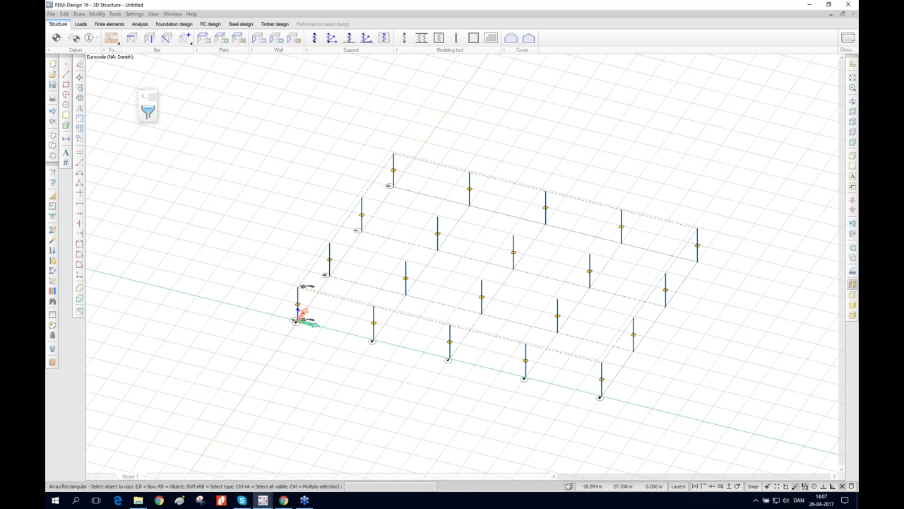
left_click(131, 41)
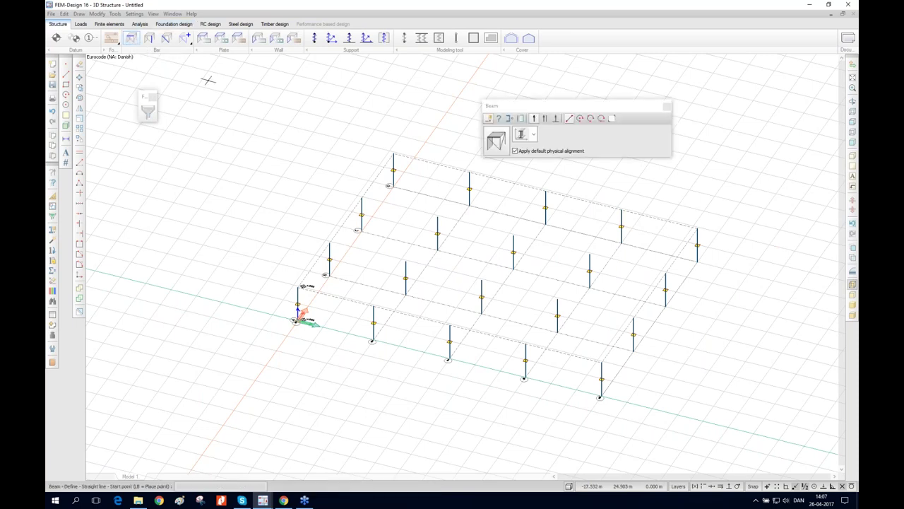
left_click_drag(521, 106, 531, 92)
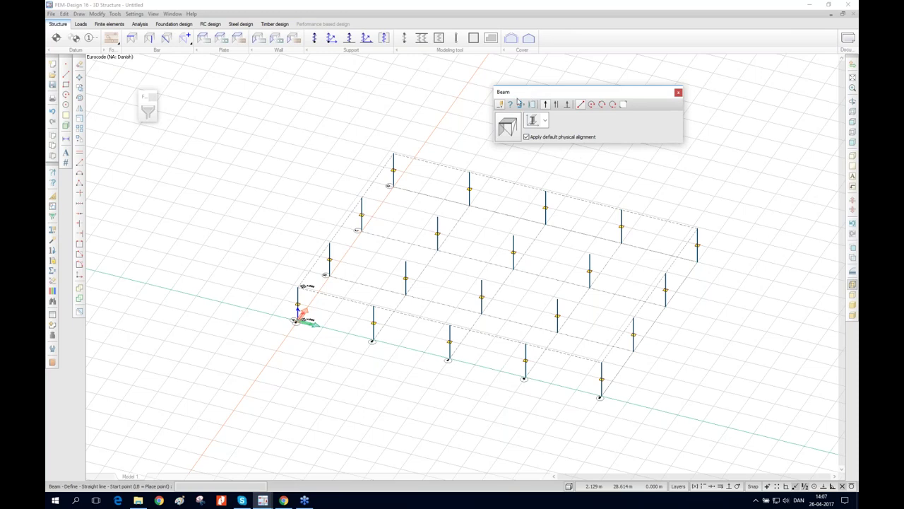
left_click(514, 128)
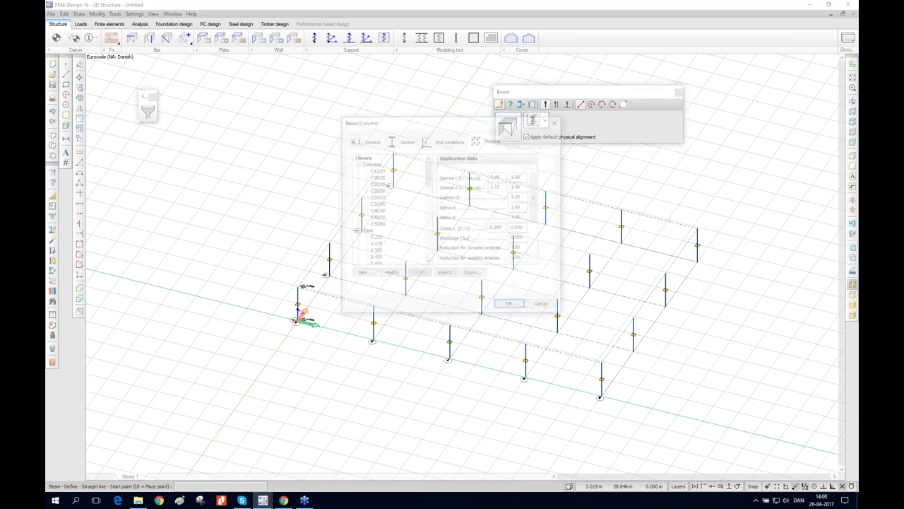
left_click(392, 140)
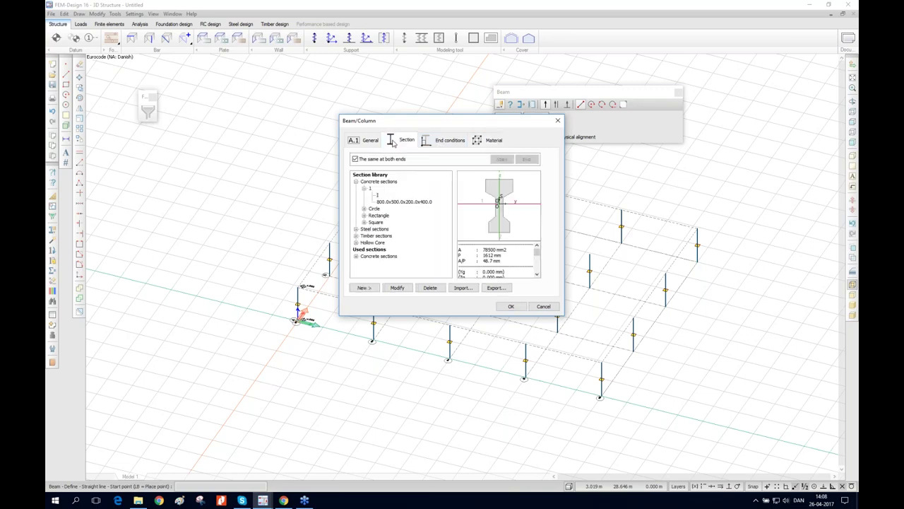
left_click(364, 188)
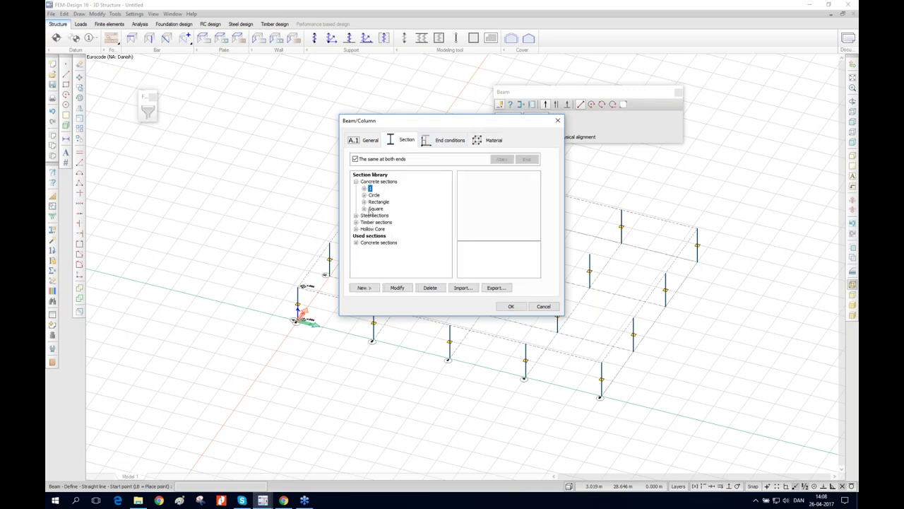
left_click(364, 203)
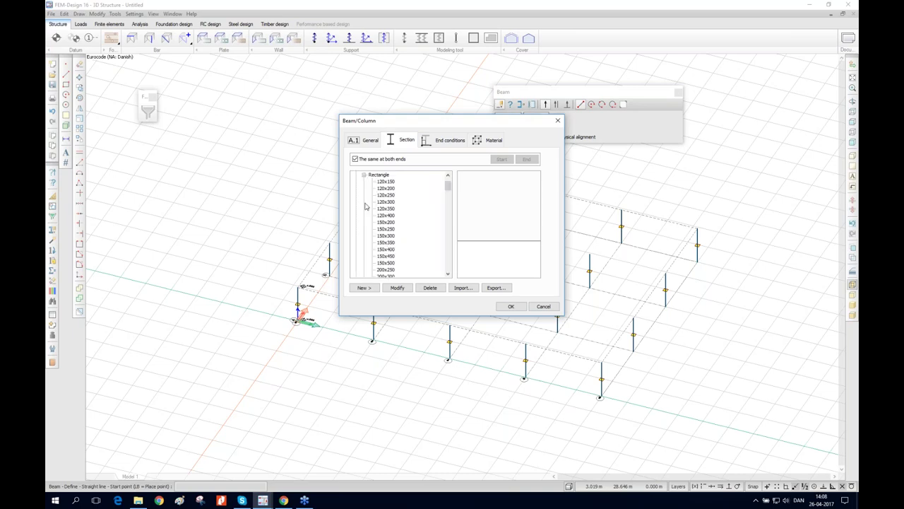
left_click(381, 238)
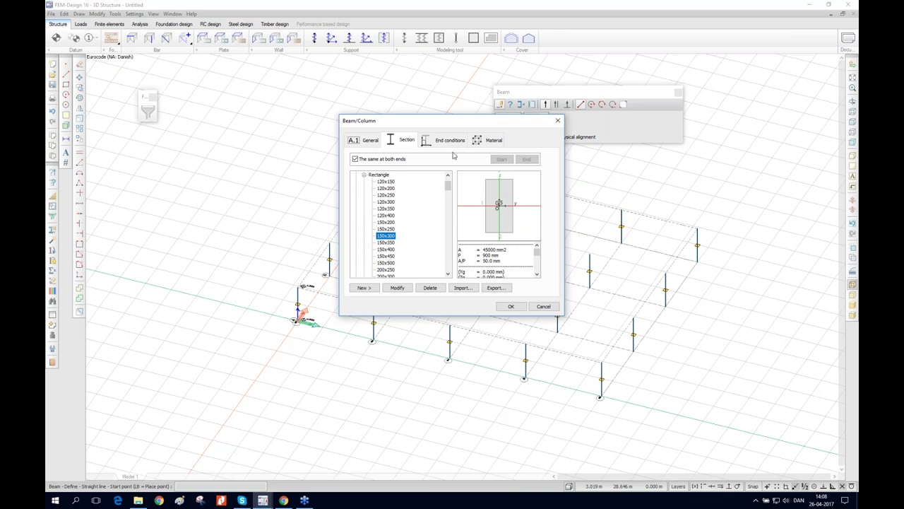
left_click(489, 140)
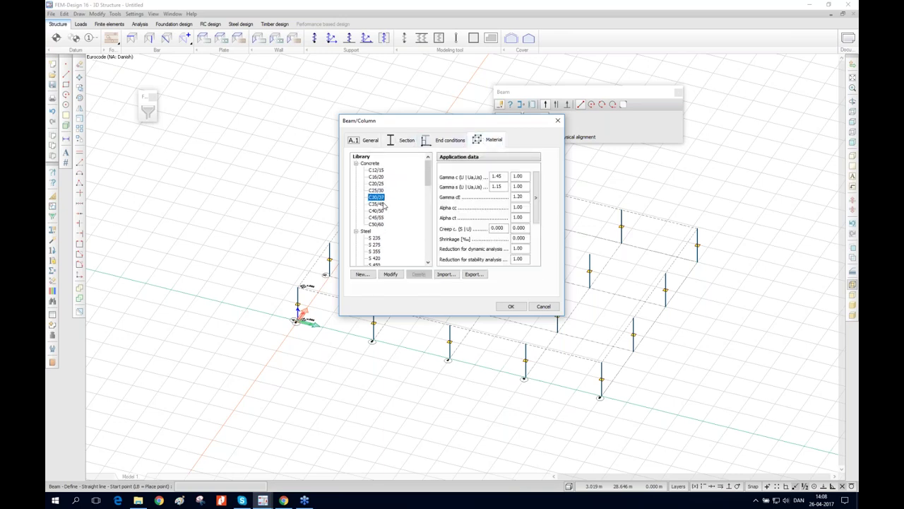
left_click(512, 306)
Step: Draw beams along the four column tops of the first row, spanning the building's 18 m side
left_click(300, 286)
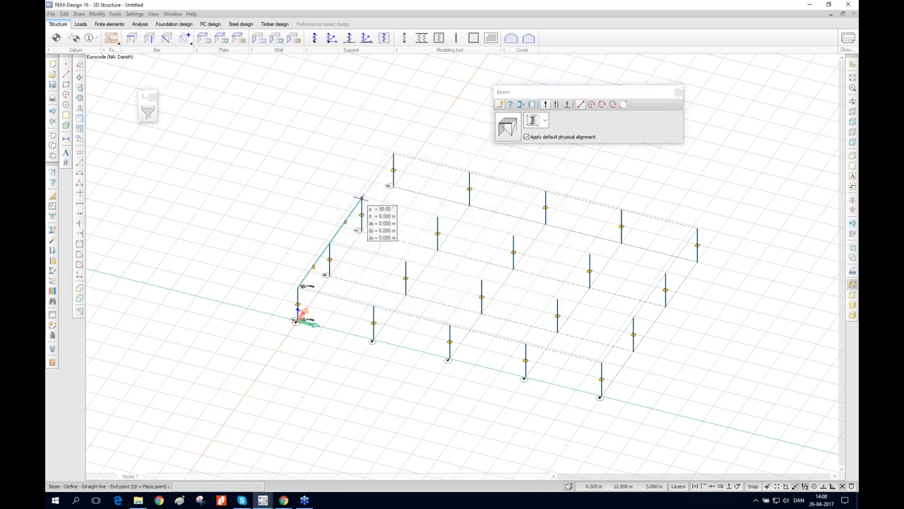
left_click(394, 153)
key("Escape")
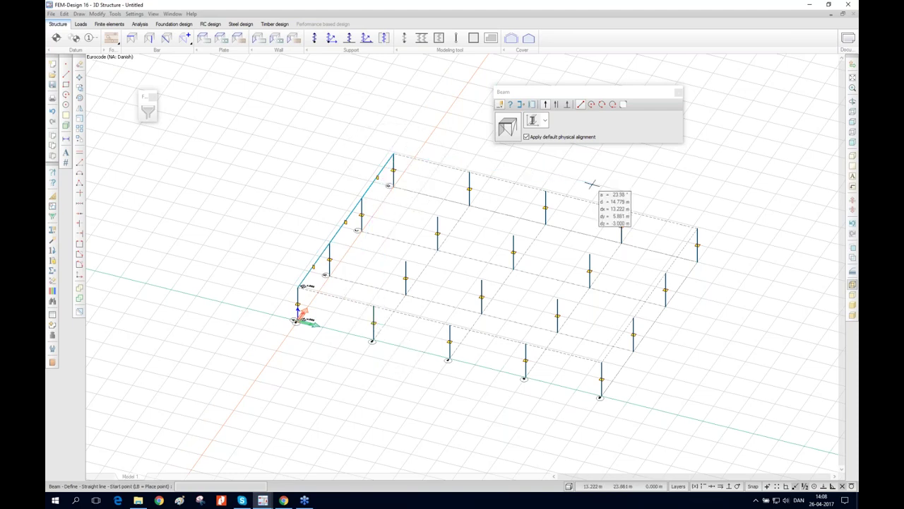
Step: Array the 18 m side's beams in five columns and one row at 6 m spacing, onto all column rows
left_click_drag(314, 346, 325, 279)
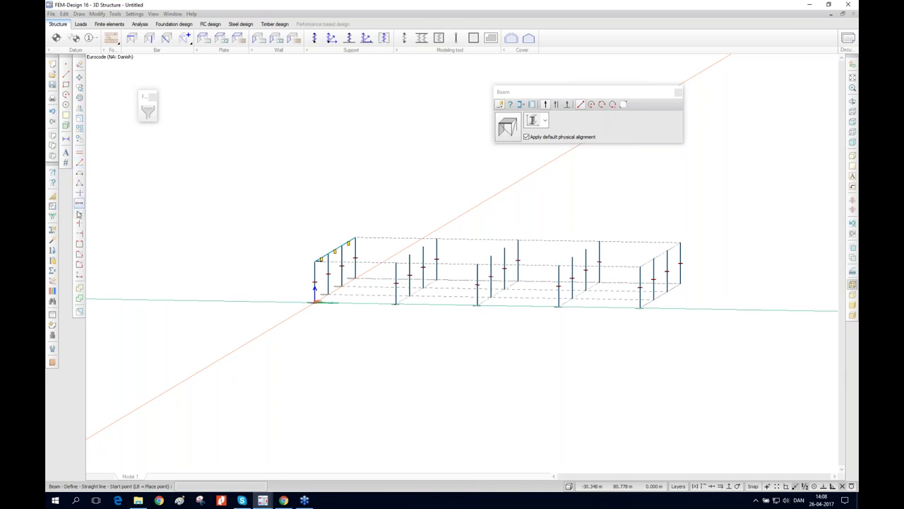
left_click(79, 127)
left_click(292, 277)
left_click(370, 216)
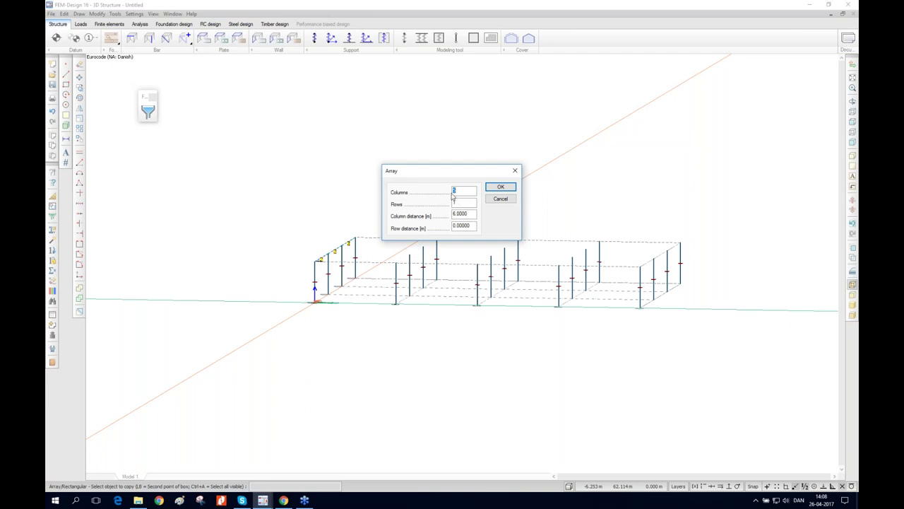
left_click(500, 188)
Step: Draw a 6 m beam along the 24 m side, from the column top above the origin to the neighbouring column top
left_click_drag(452, 311, 648, 236)
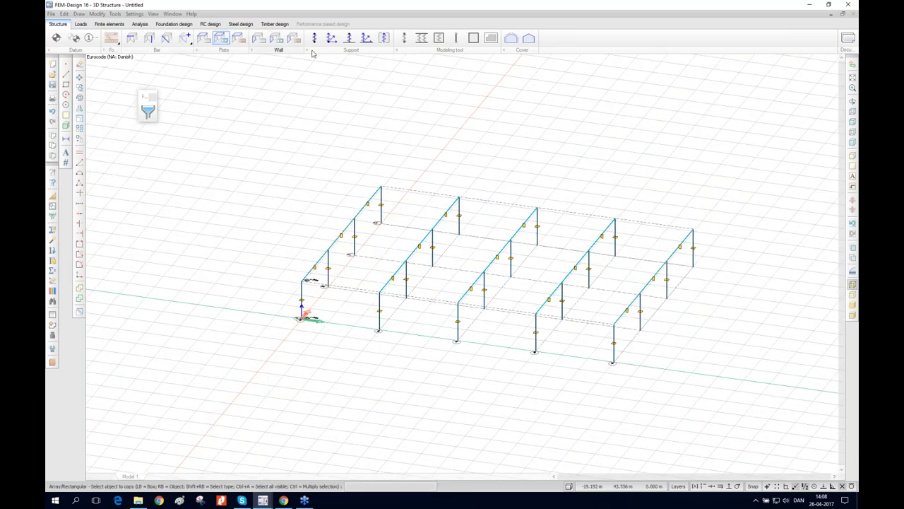
left_click(132, 39)
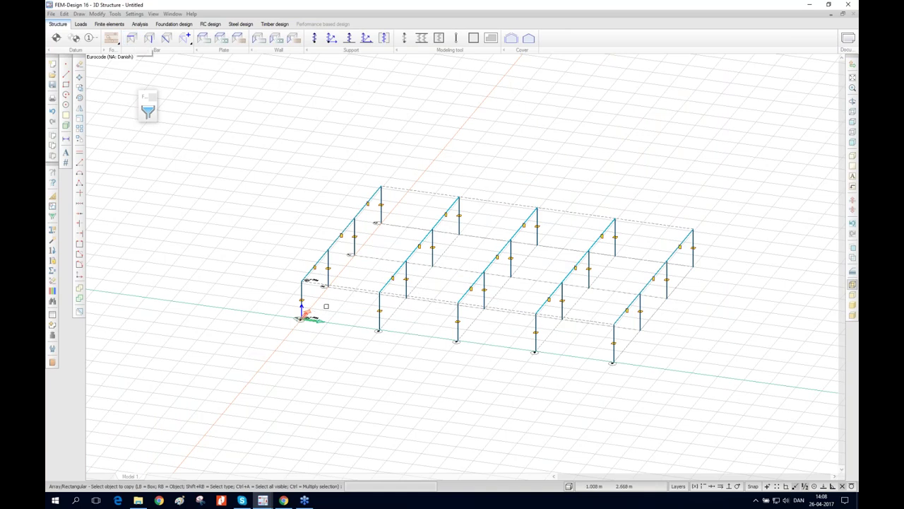
left_click(303, 281)
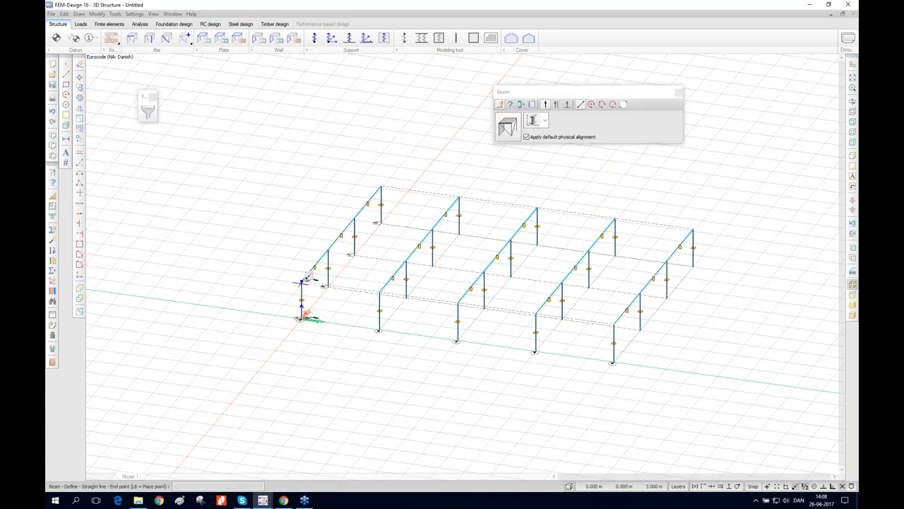
left_click(381, 288)
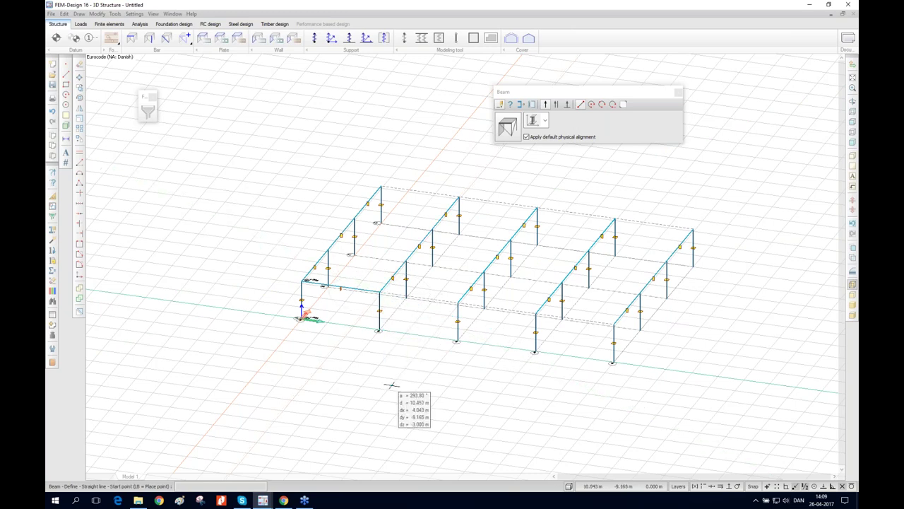
Step: Copy the 6 m beam from the column top above the origin to the other three column tops of the first row
scroll(346, 324, "up", 2)
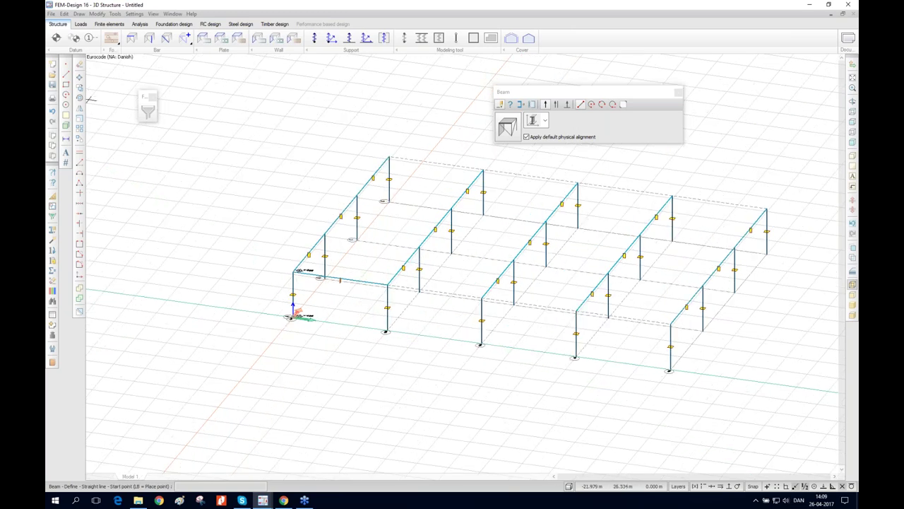
left_click(79, 87)
right_click(337, 279)
key("Return")
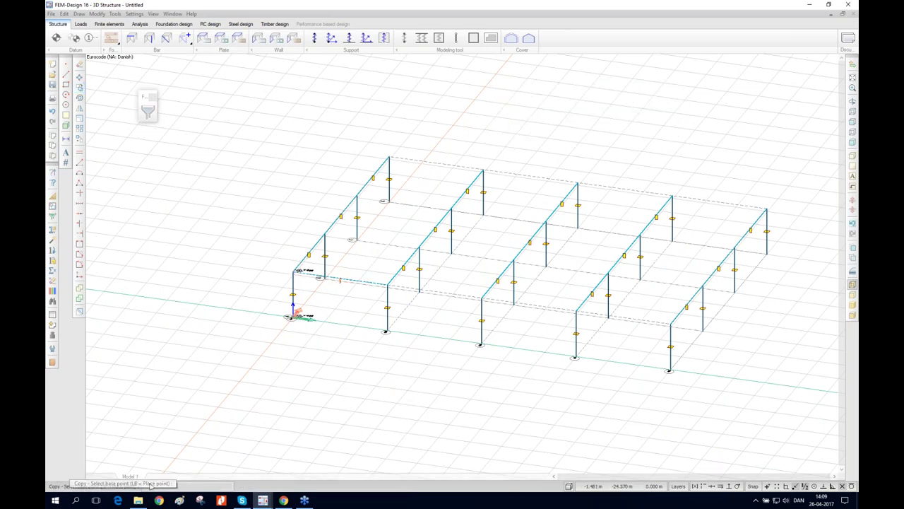
left_click(295, 270)
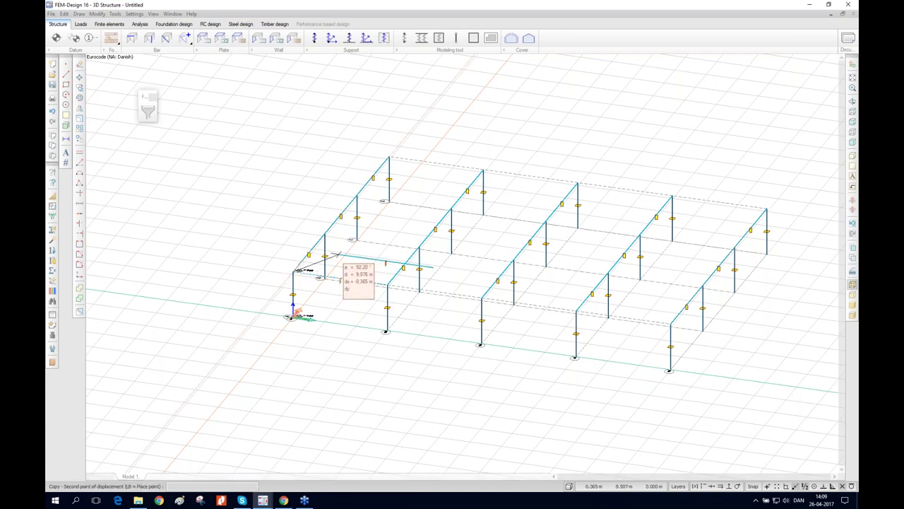
left_click(357, 195)
left_click(389, 157)
key("Escape")
Step: Array the four crosswise beams of the first bay along the 24 m side in five columns and one row at 6 m spacing
key("F3")
left_click_drag(453, 364, 473, 319)
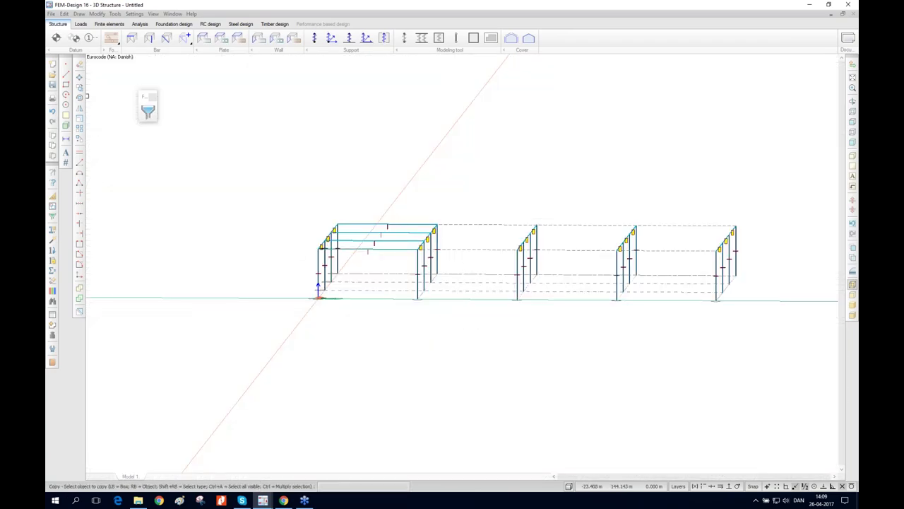
left_click(79, 128)
left_click(79, 128)
left_click(400, 208)
left_click(398, 269)
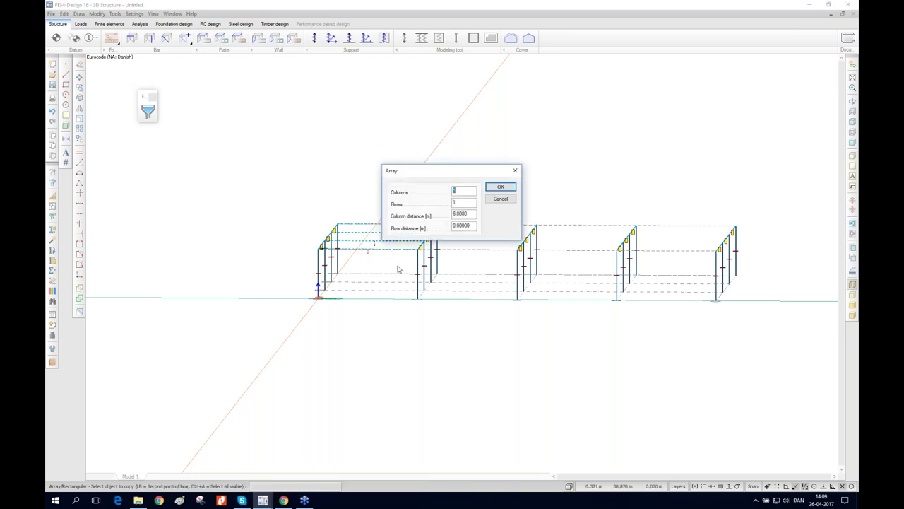
left_click(499, 188)
Step: Erase the four surplus beams that extend past the last row of columns
left_click_drag(371, 314, 659, 228)
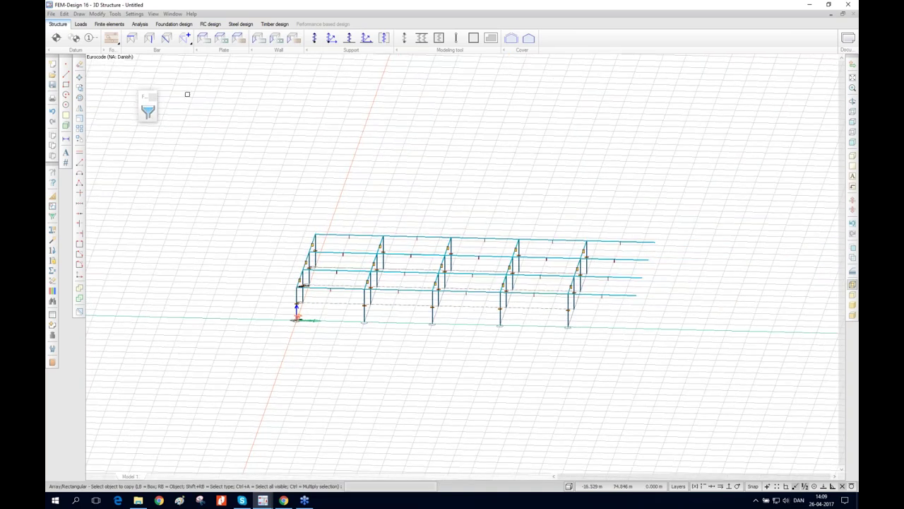
left_click(79, 64)
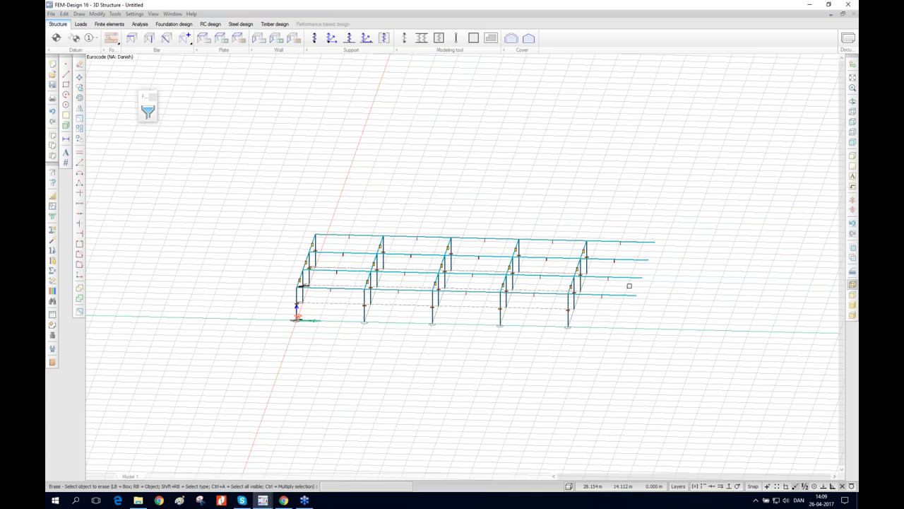
left_click_drag(664, 209, 606, 304)
Step: Place point support groups at the base end points of all the columns, selecting them together in a side view
mouse_move(606, 304)
middle_mouse_down()
mouse_move(591, 365)
mouse_move(567, 391)
mouse_move(336, 349)
mouse_move(348, 330)
middle_mouse_up()
mouse_move(348, 330)
left_mouse_down()
mouse_move(370, 318)
mouse_move(357, 268)
left_mouse_up()
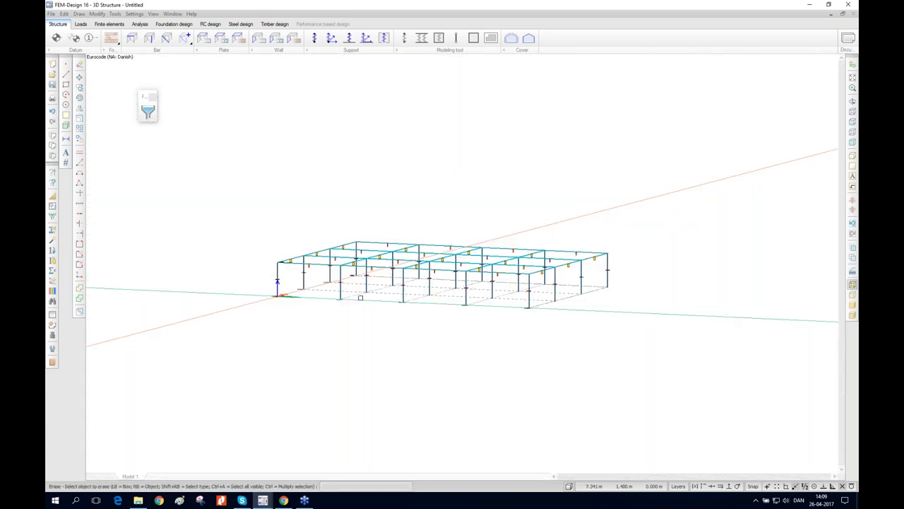
left_click(331, 39)
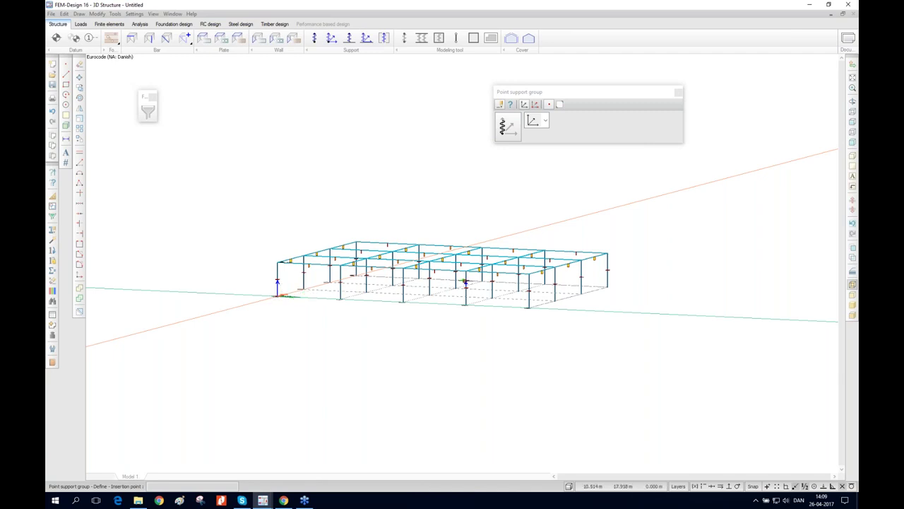
left_click(562, 105)
left_click(560, 104)
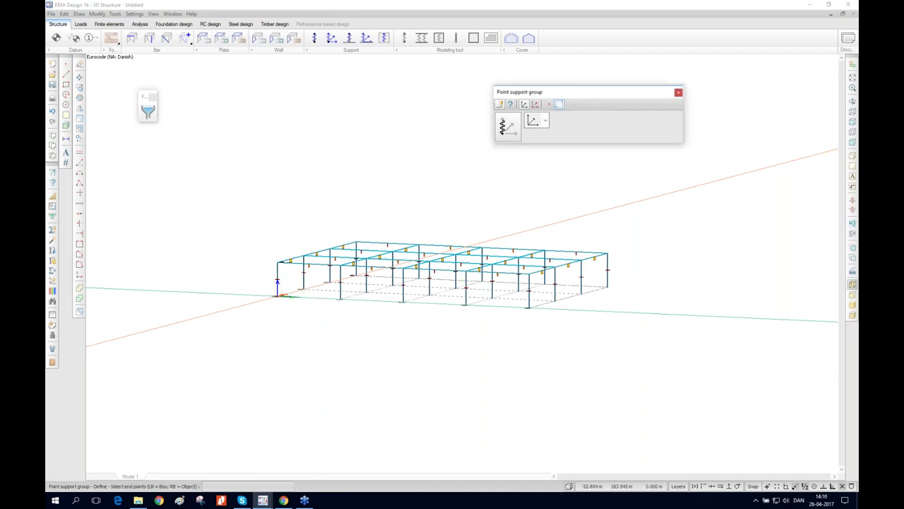
left_click_drag(422, 377, 428, 357)
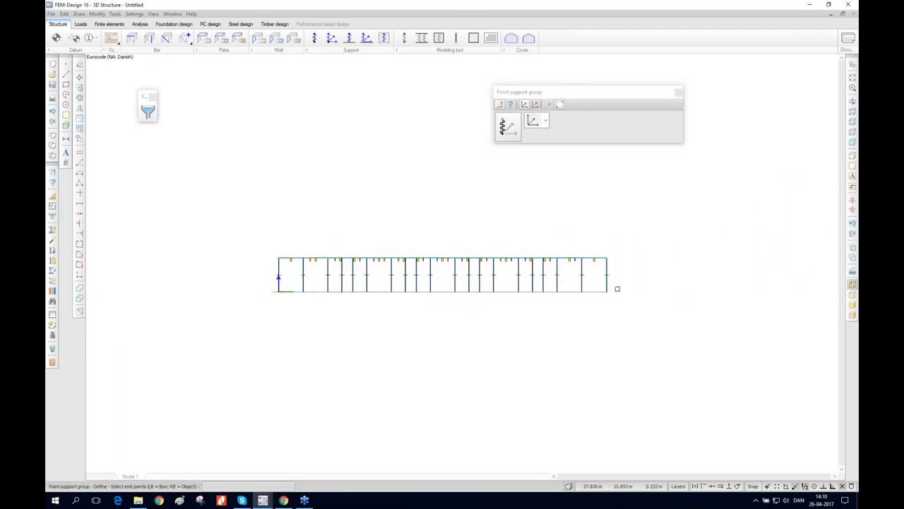
left_click(254, 319)
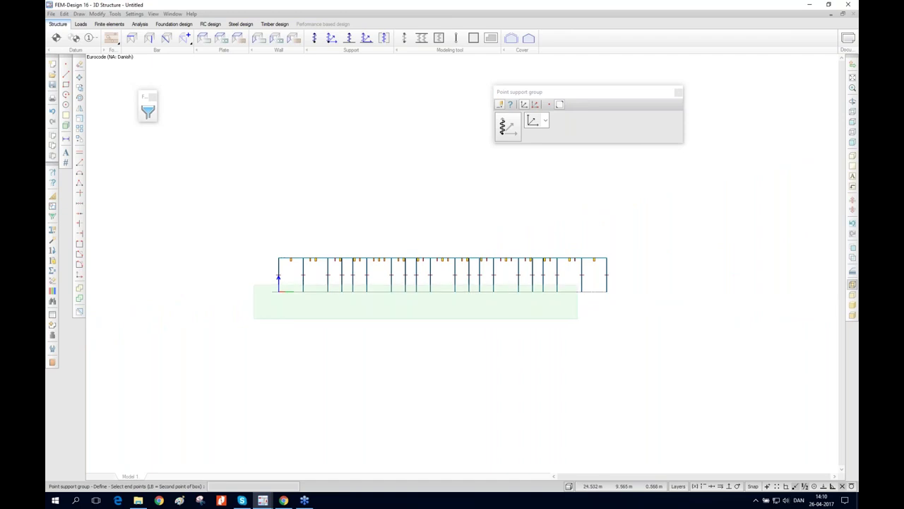
left_click(628, 290)
left_click_drag(545, 354, 426, 377)
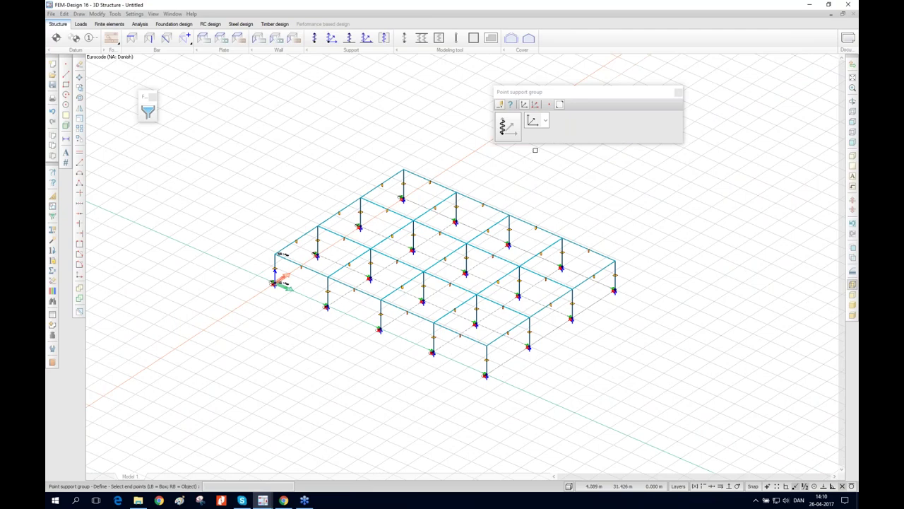
left_click(676, 94)
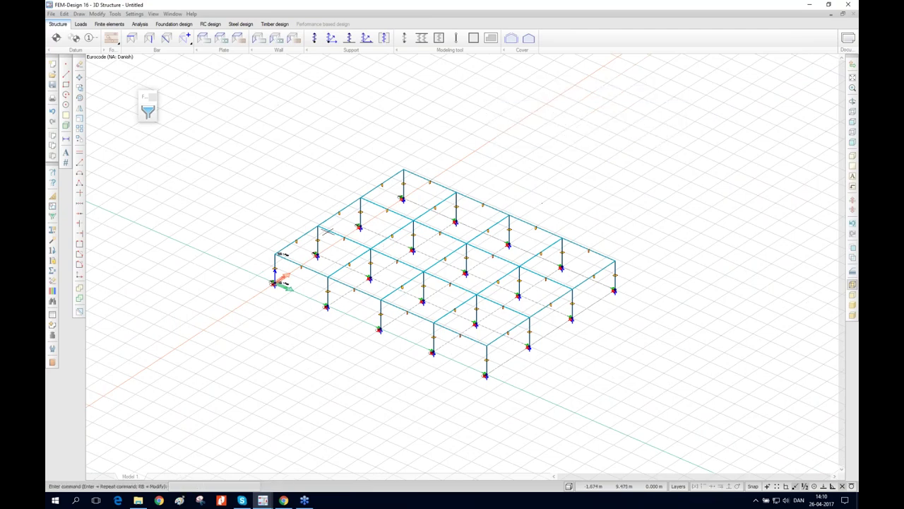
Step: Define a rectangular cover with auto supports over the whole beam grid, between diagonally opposite corner column tops
scroll(276, 253, "up", 2)
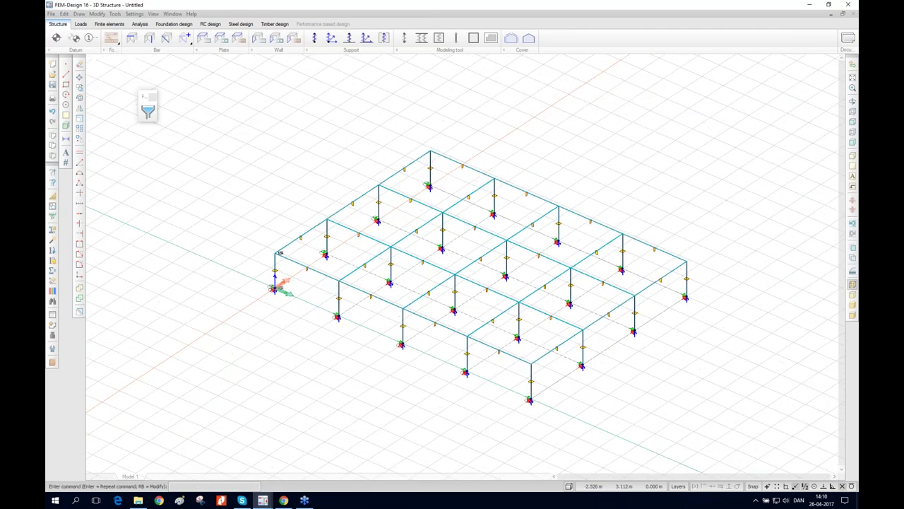
scroll(278, 252, "up", 2)
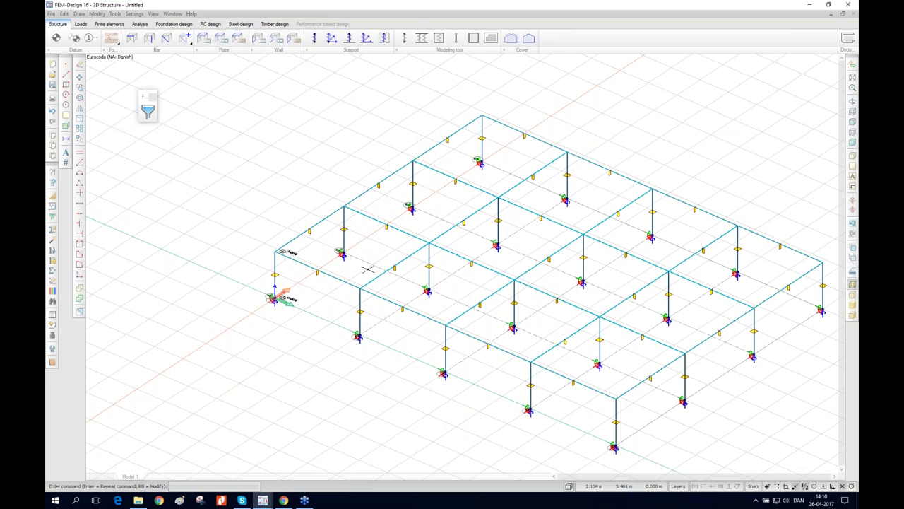
scroll(261, 295, "down", 1)
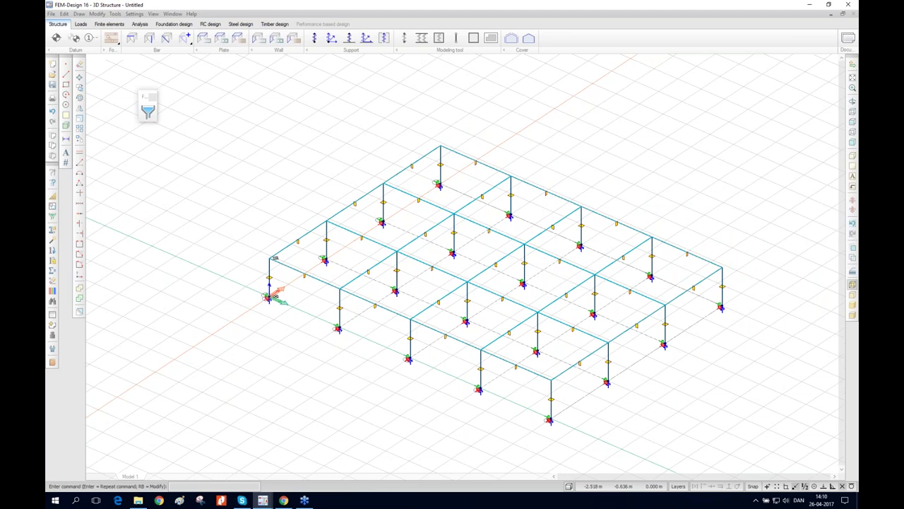
scroll(267, 297, "down", 1)
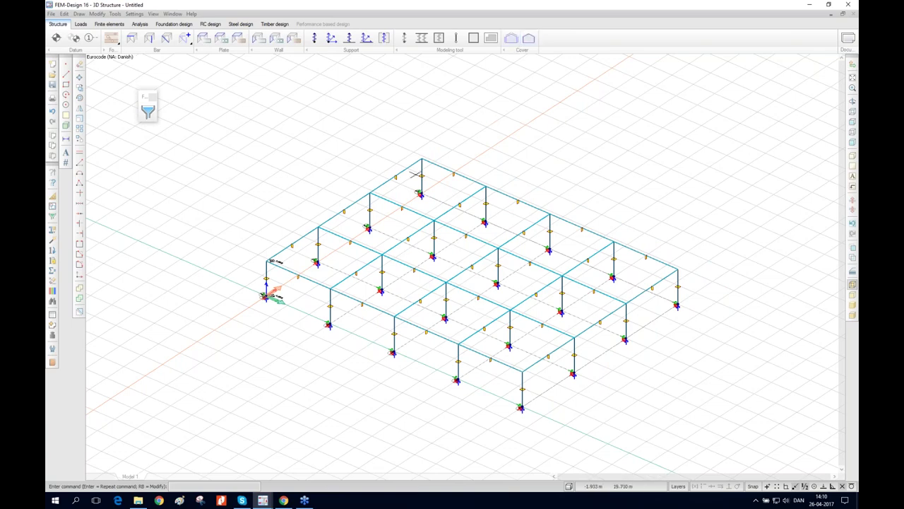
scroll(414, 180, "up", 1)
scroll(413, 179, "up", 1)
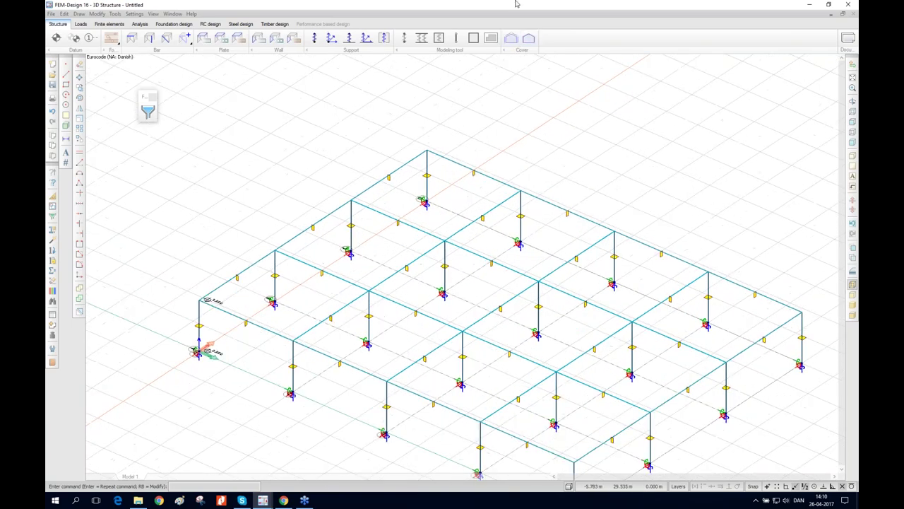
left_click(510, 38)
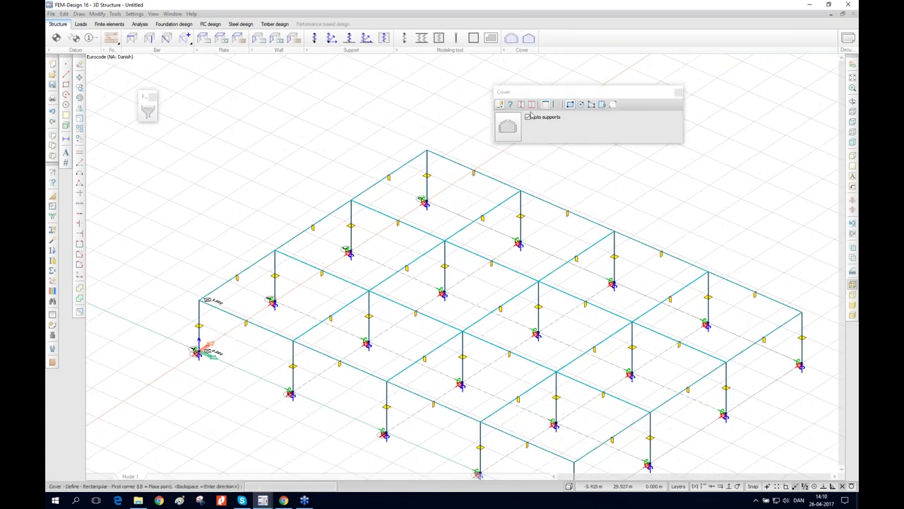
left_click(200, 300)
scroll(575, 242, "down", 1)
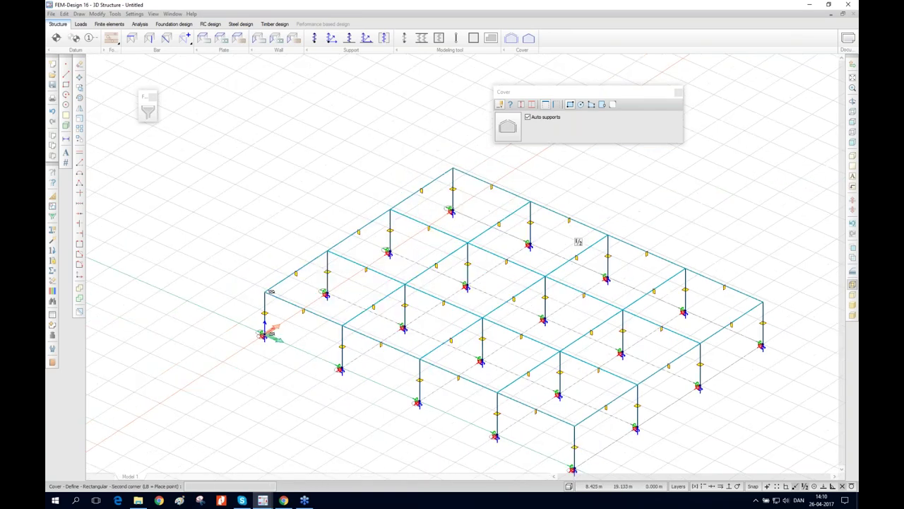
scroll(725, 286, "up", 3)
left_click(726, 286)
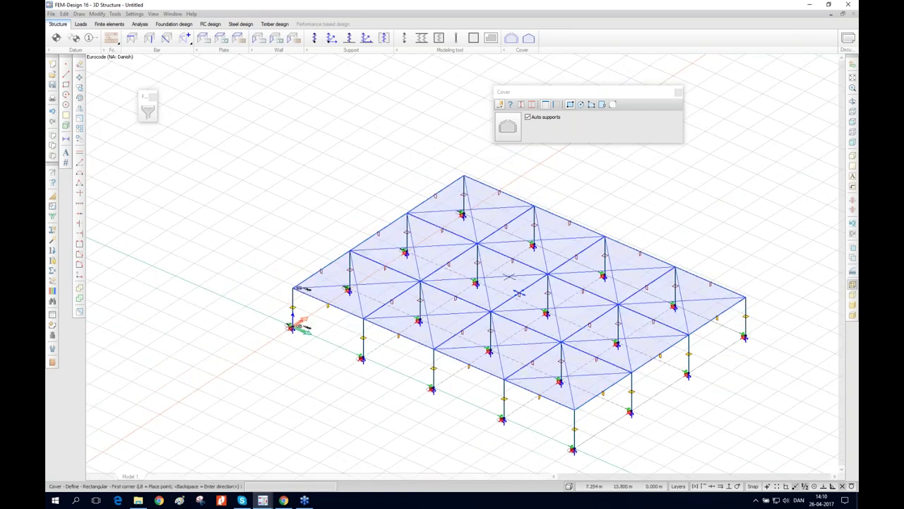
left_click_drag(457, 290, 463, 297)
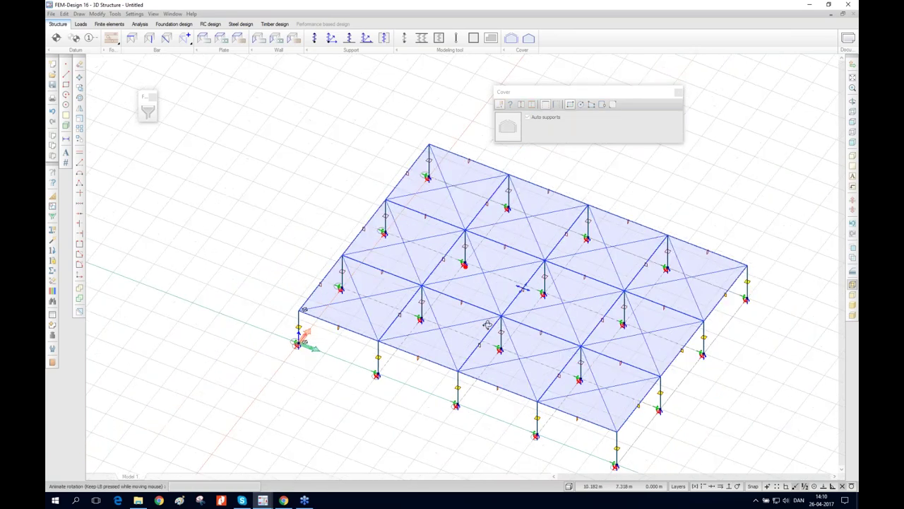
scroll(327, 305, "up", 2)
left_click_drag(465, 267, 477, 253)
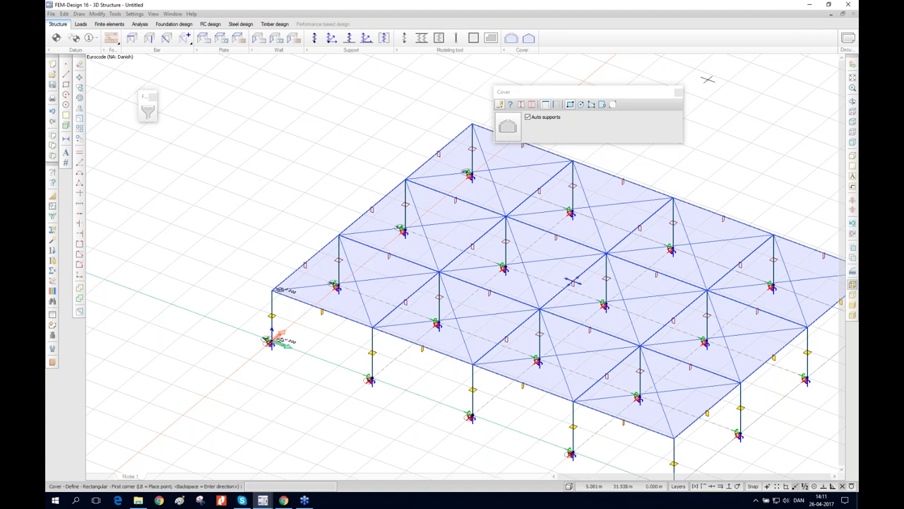
left_click(678, 92)
scroll(379, 154, "down", 1)
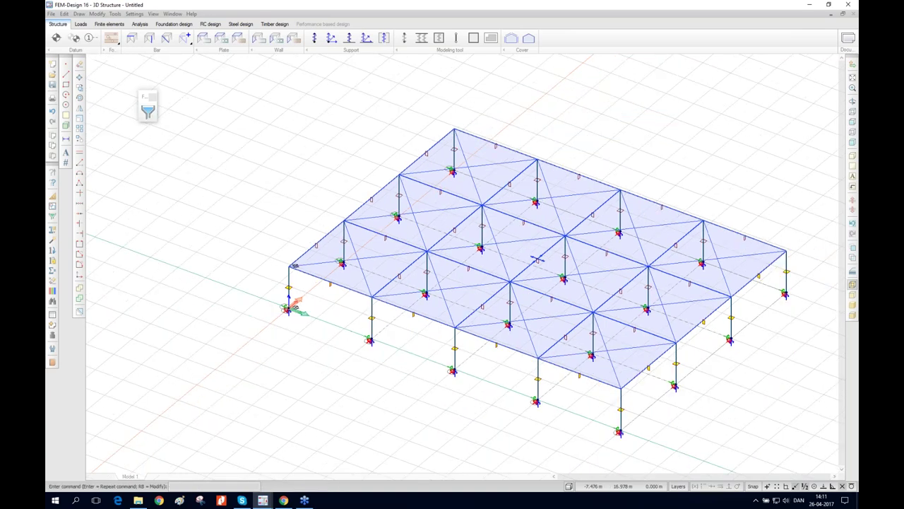
scroll(331, 140, "down", 1)
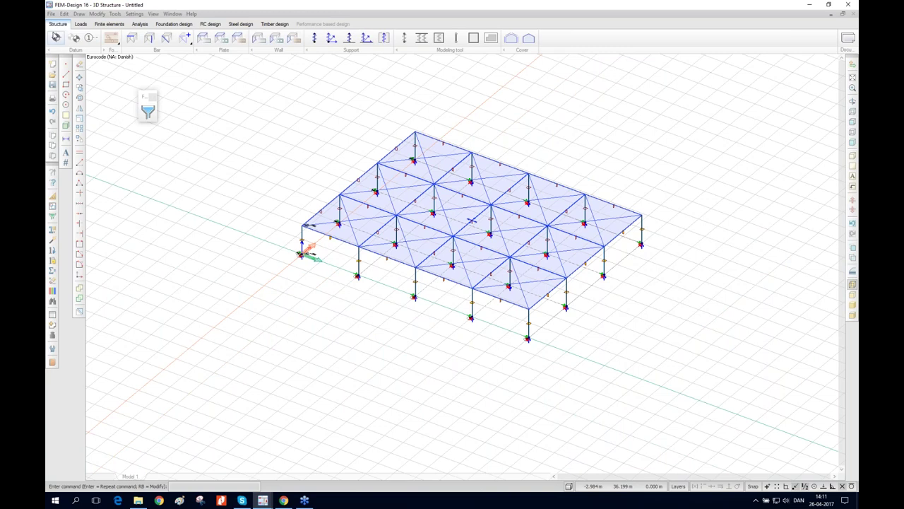
Step: Create a load case named dead with the type +Struc. dead load
left_click(82, 25)
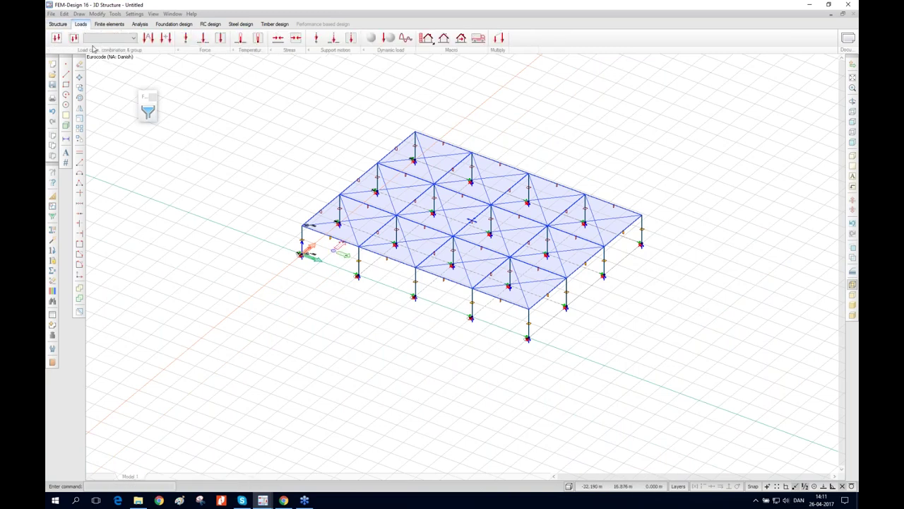
left_click(59, 40)
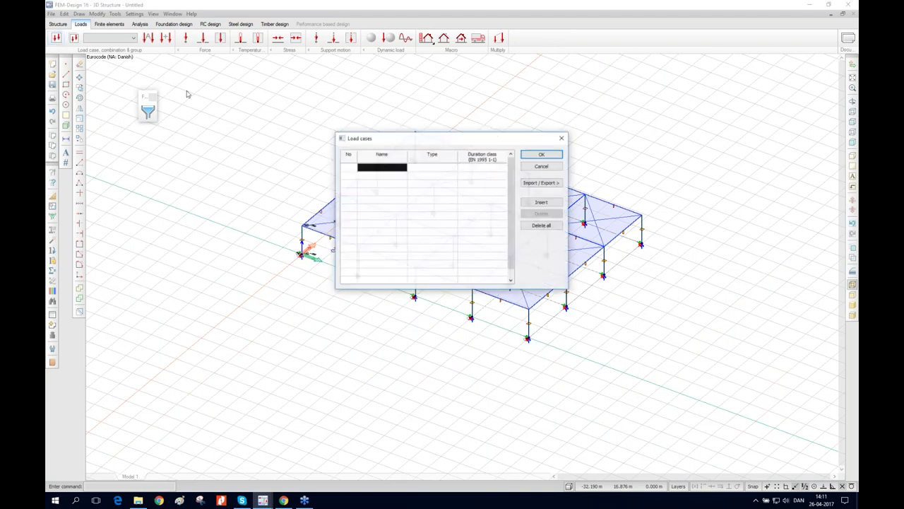
left_click(394, 170)
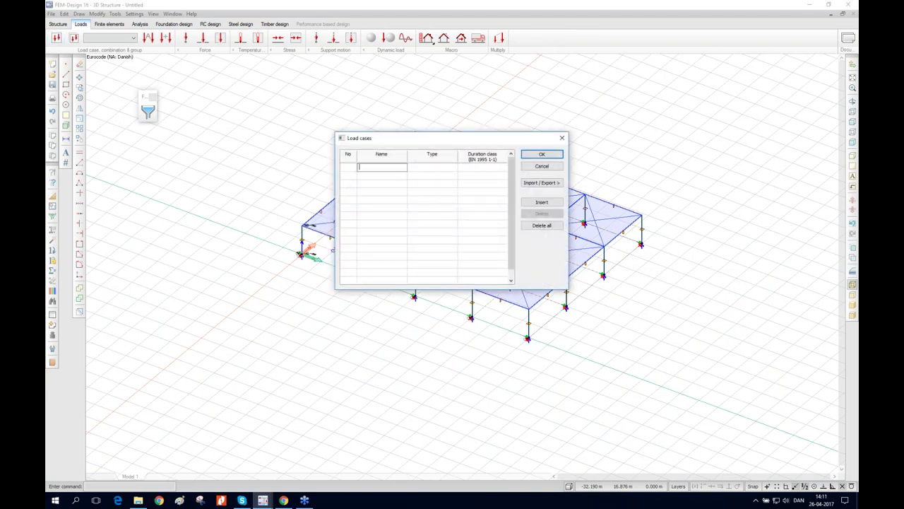
left_click(428, 170)
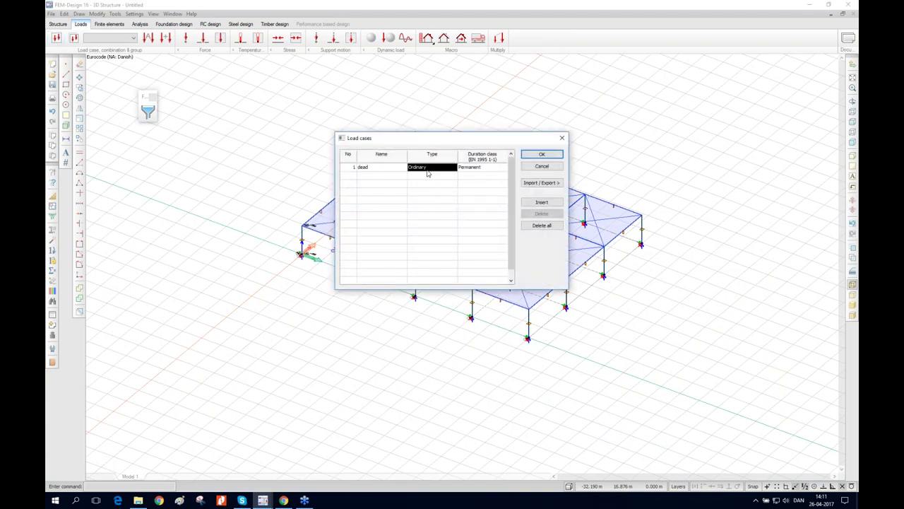
left_click(430, 169)
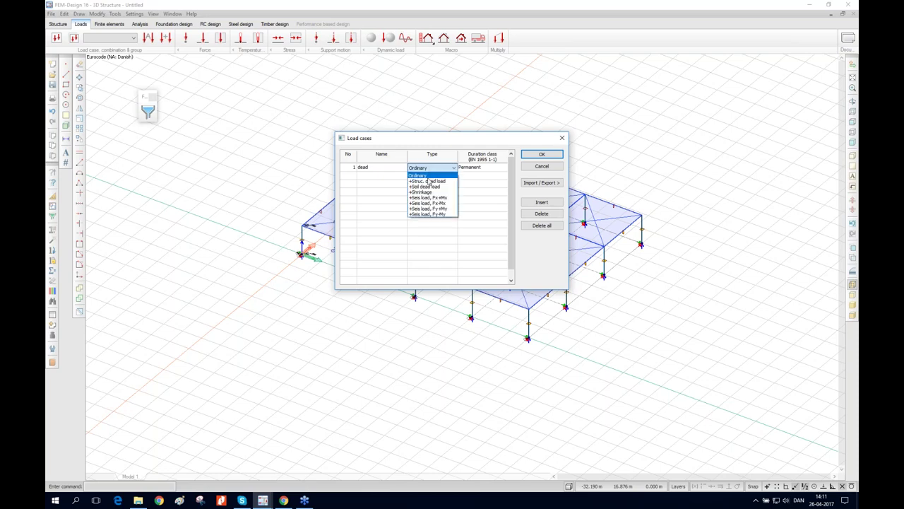
left_click(428, 181)
left_click_drag(447, 140, 606, 118)
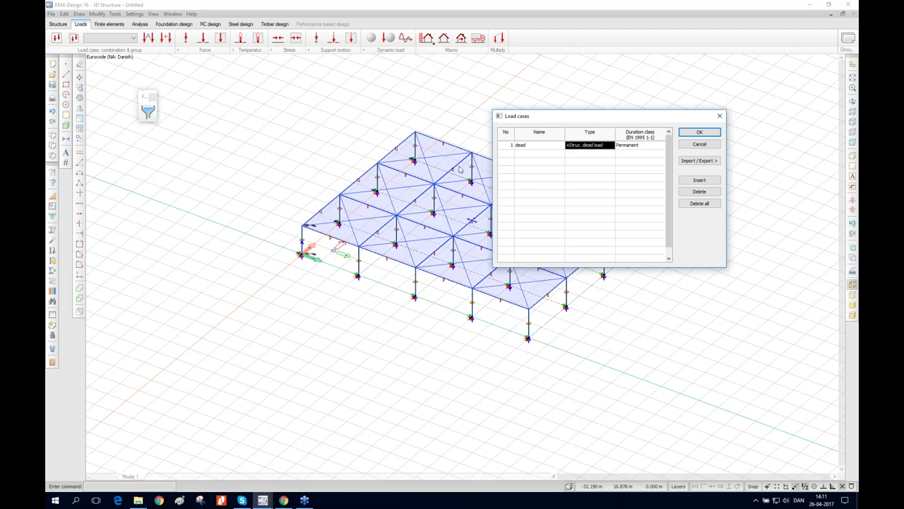
Step: Add a second load case named live 1, keeping the type Ordinary and the duration class Permanent
left_click(529, 154)
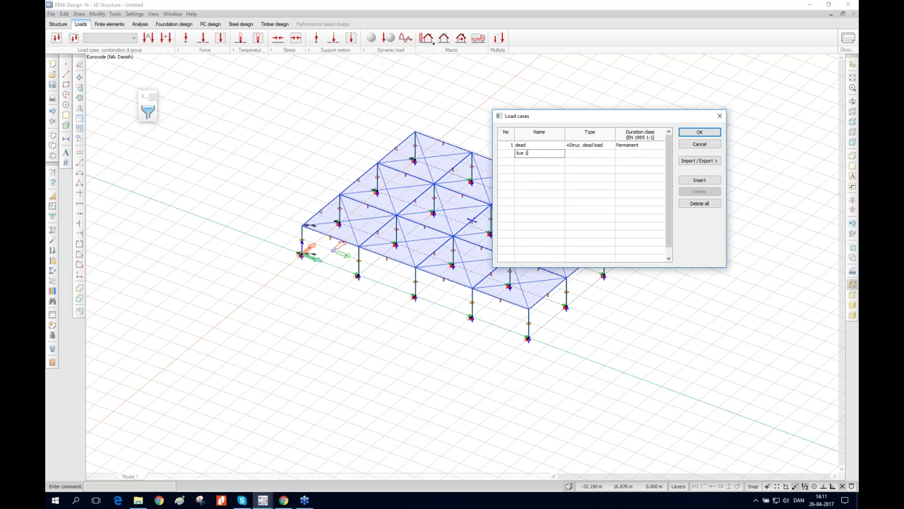
left_click(600, 155)
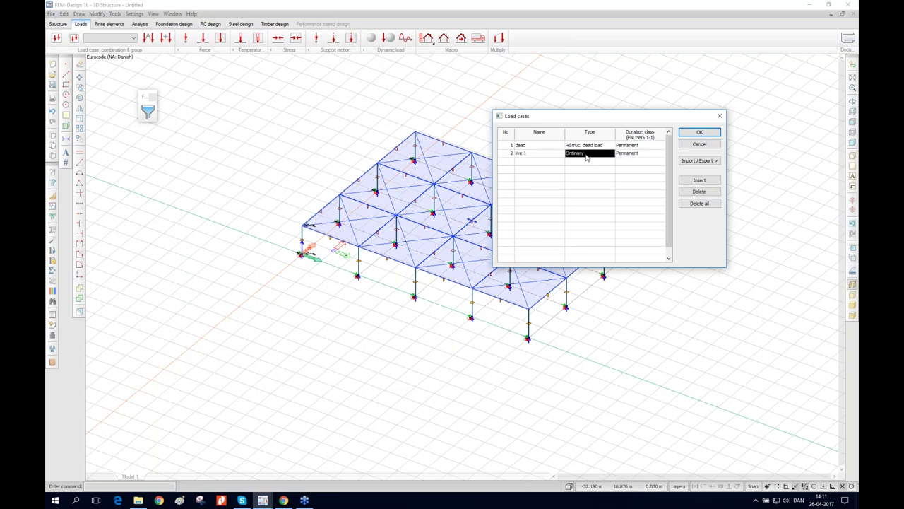
left_click_drag(615, 125, 555, 132)
left_click(571, 158)
left_click(572, 159)
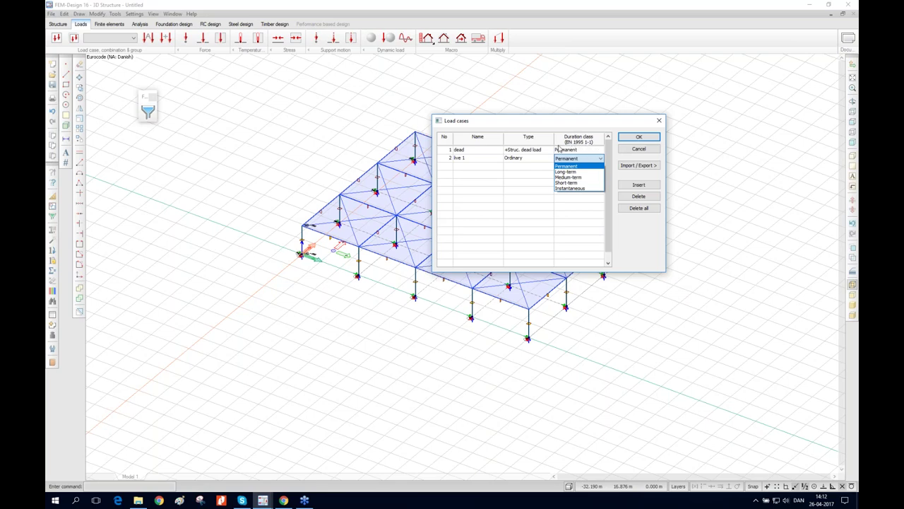
left_click(494, 182)
Step: Add a third load case named live 2 of type Ordinary and confirm the load case list
left_click(468, 166)
left_click(468, 166)
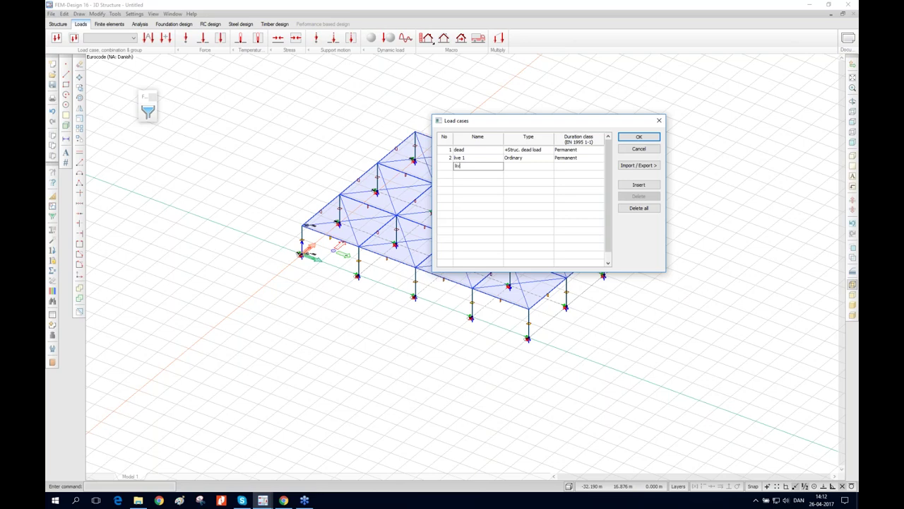
left_click(520, 167)
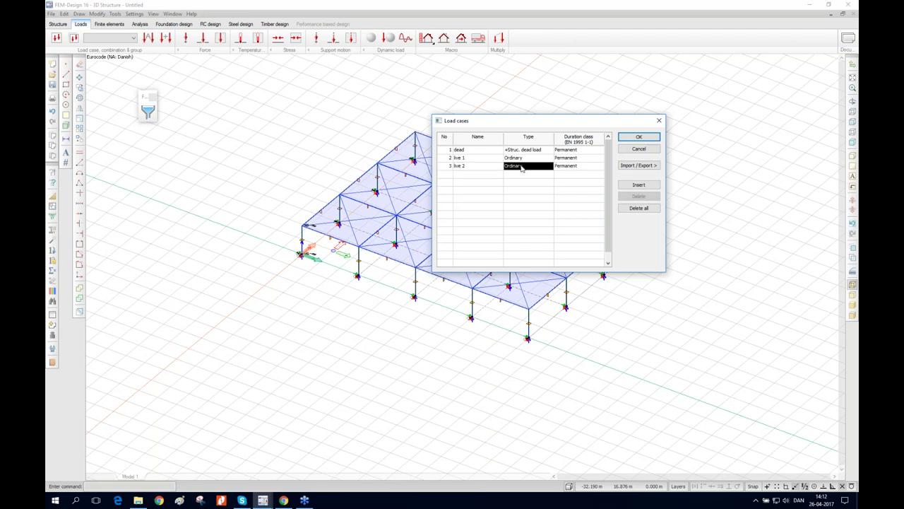
left_click(637, 137)
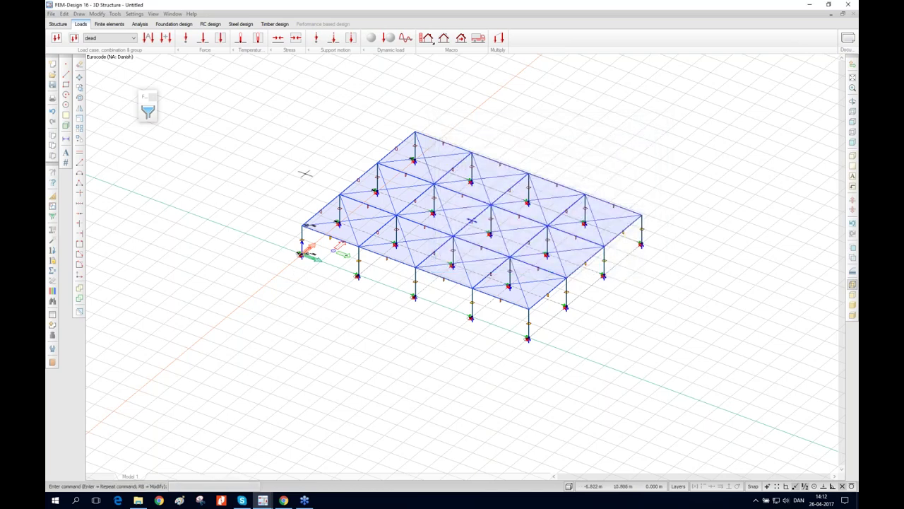
Step: Apply a 1.5 kN/m2 surface load to the whole roof cover in load case live 1, using the cover as the existing region
left_click(115, 38)
left_click(103, 55)
left_click(220, 39)
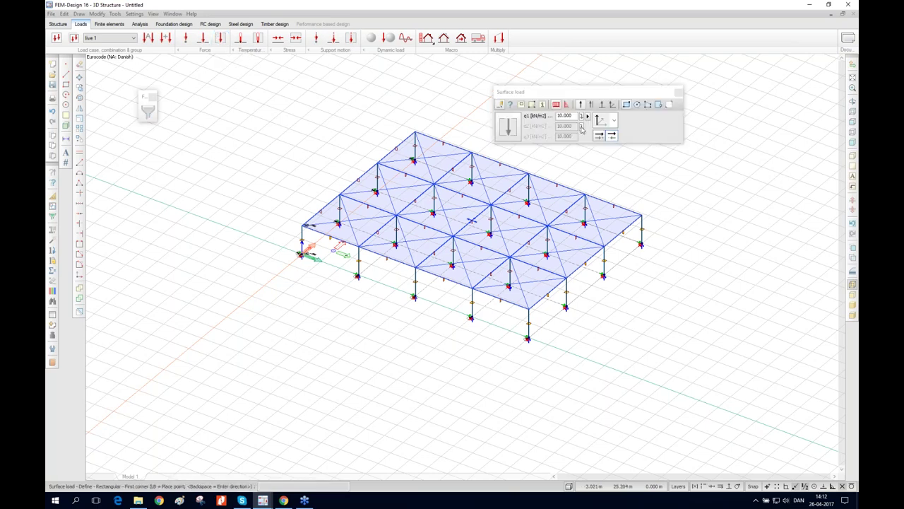
left_click(573, 115)
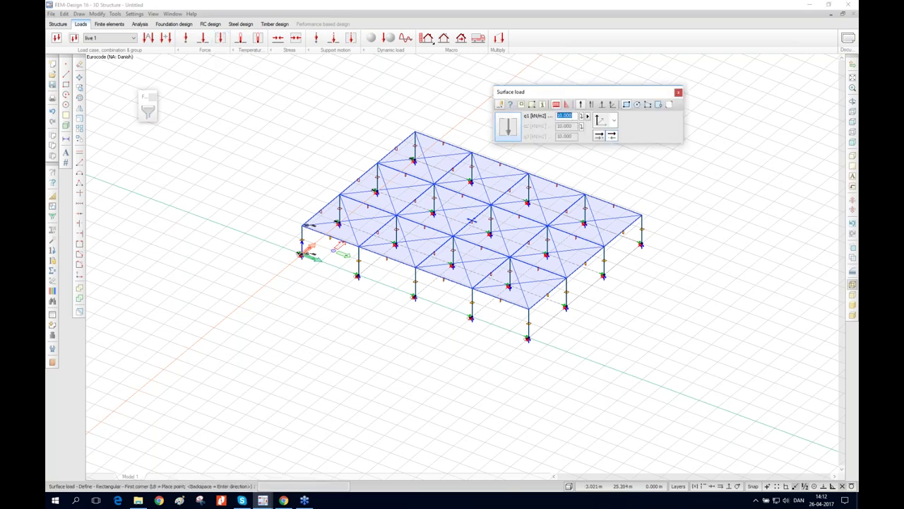
type("1.5")
left_click(669, 105)
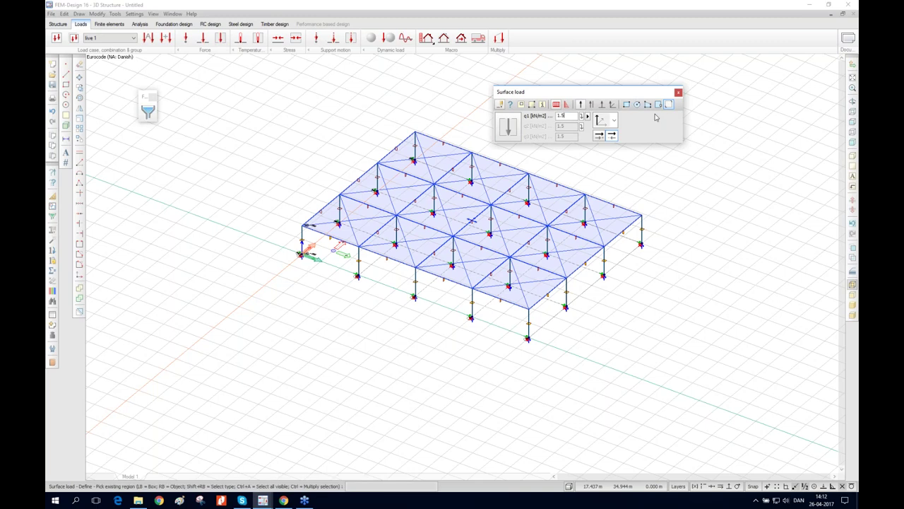
left_click(378, 202)
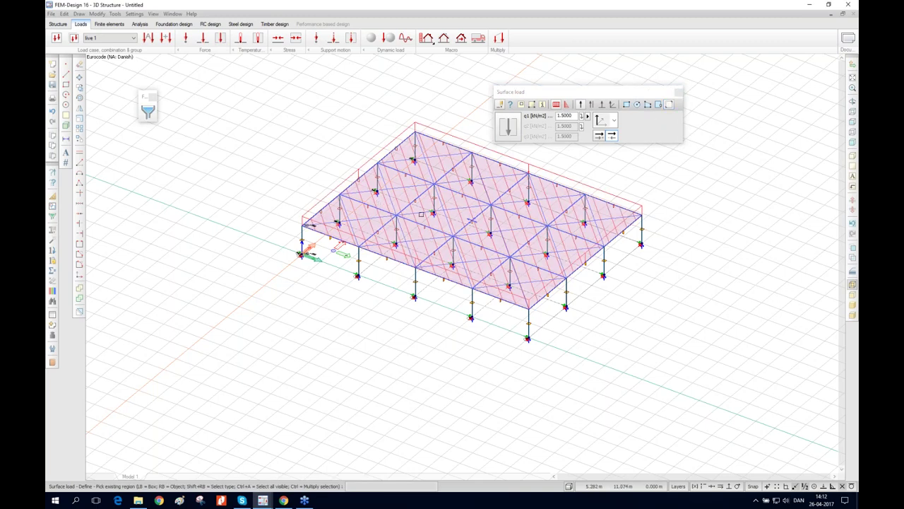
Step: Try a rectangular outline for the 1.5 kN/m2 live 1 surface load, and place it using the roof cover as the existing region
left_click(626, 105)
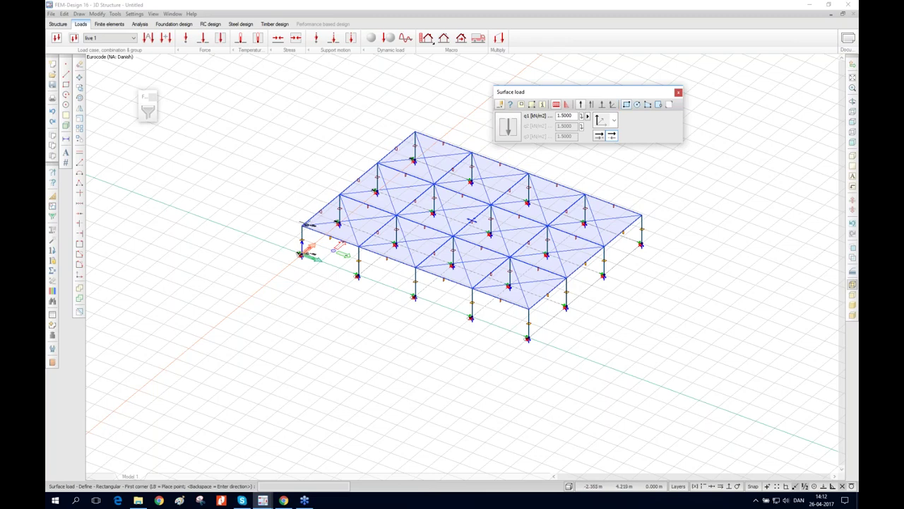
left_click(302, 225)
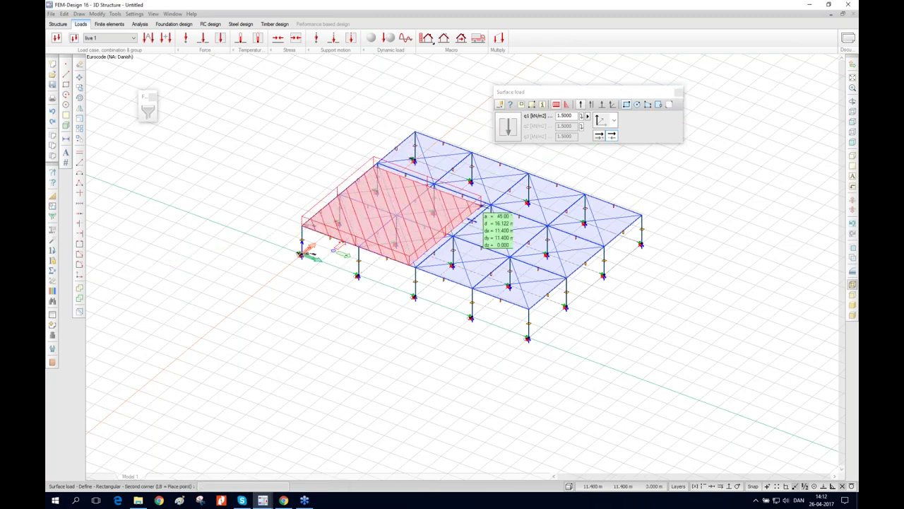
left_click(621, 225)
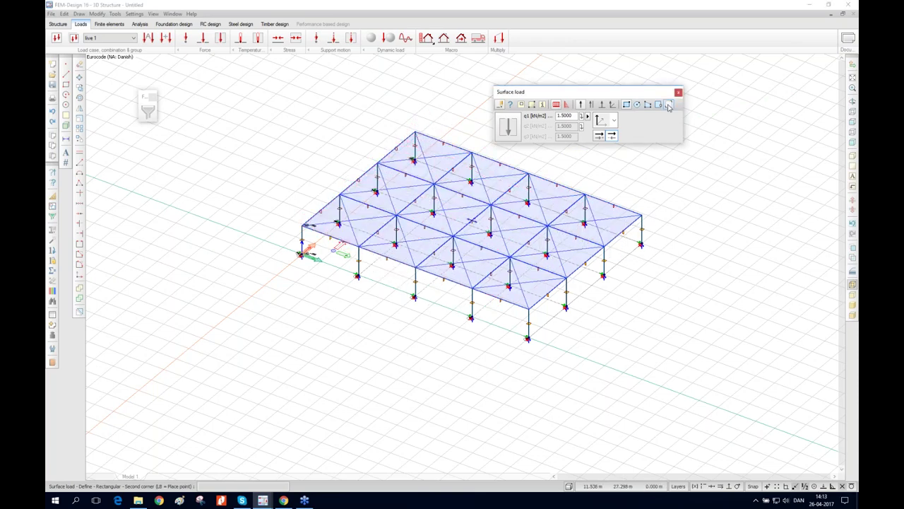
left_click(401, 200)
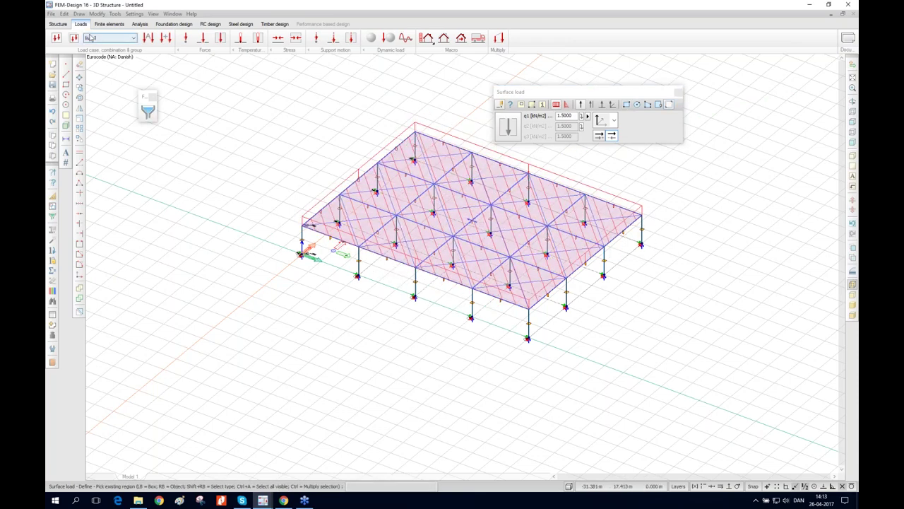
Step: Apply a 0.5 kN/m2 surface load in load case live 2 as a rectangle between opposite corners of the whole roof
left_click(119, 39)
left_click(99, 60)
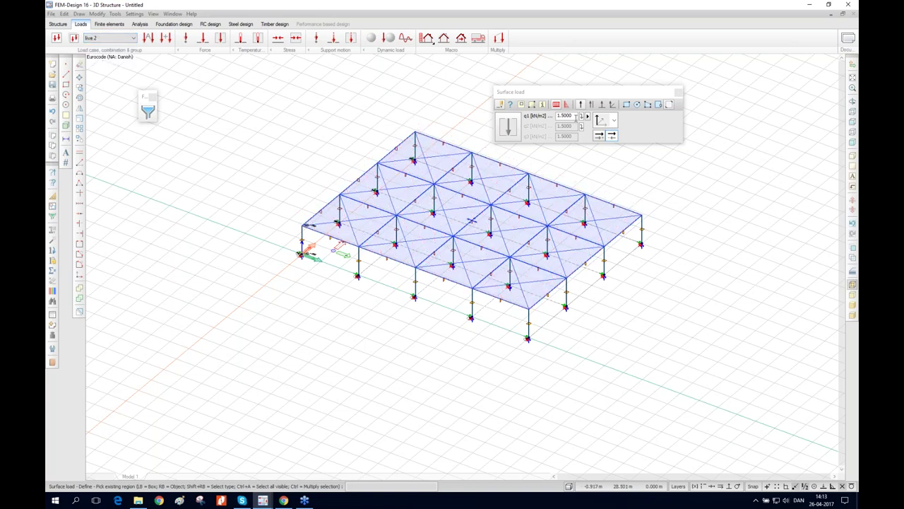
type("0.5")
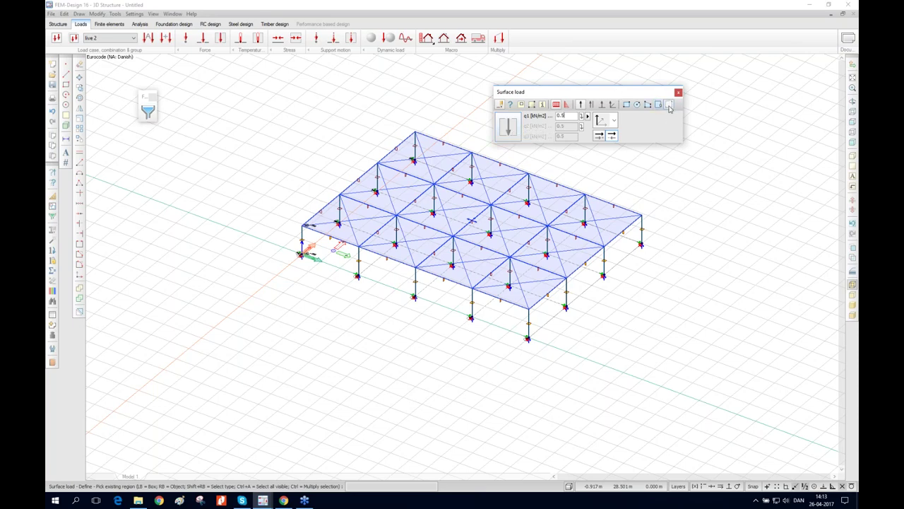
left_click(625, 105)
left_click(302, 225)
left_click(642, 212)
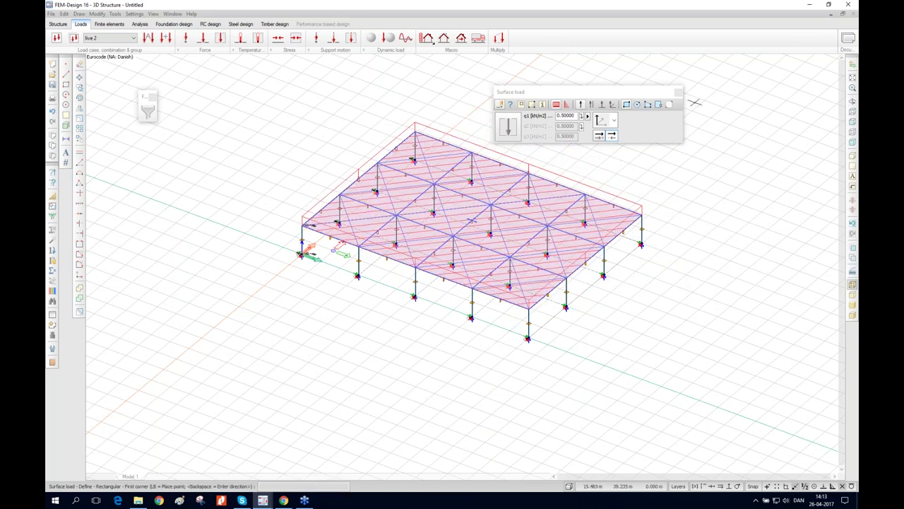
left_click(677, 94)
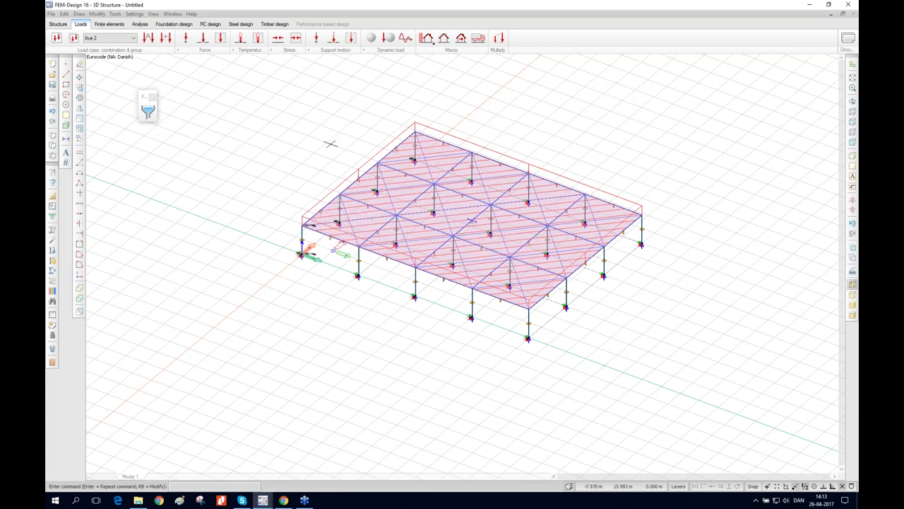
Step: Create a load combination named ULS with the type U
left_click(167, 39)
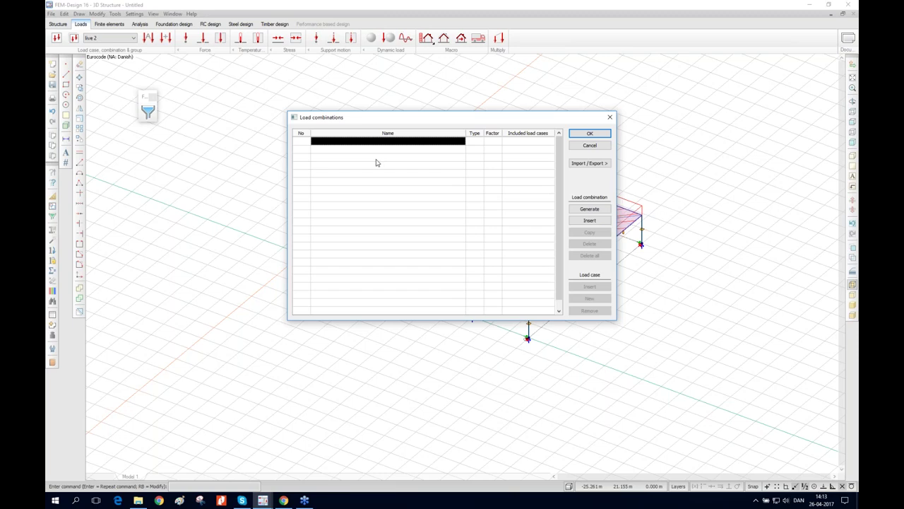
type("ULS")
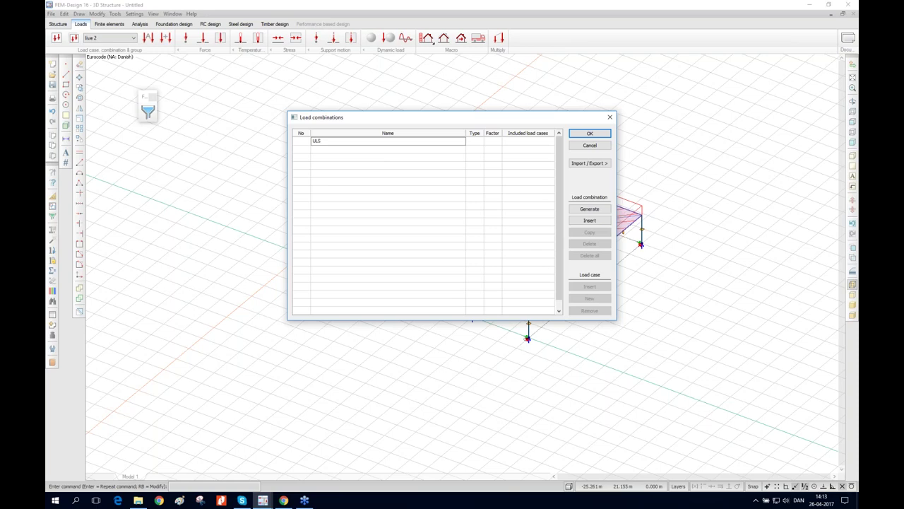
left_click(475, 143)
left_click(476, 146)
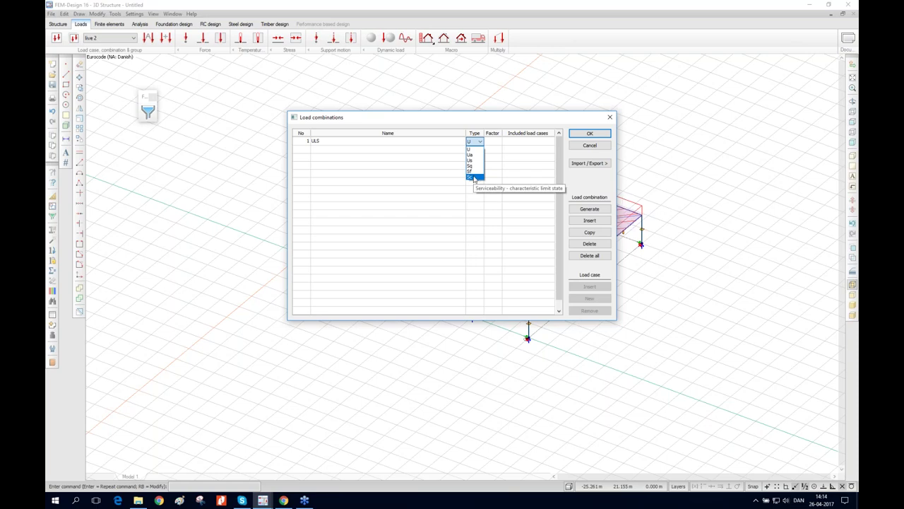
left_click(441, 122)
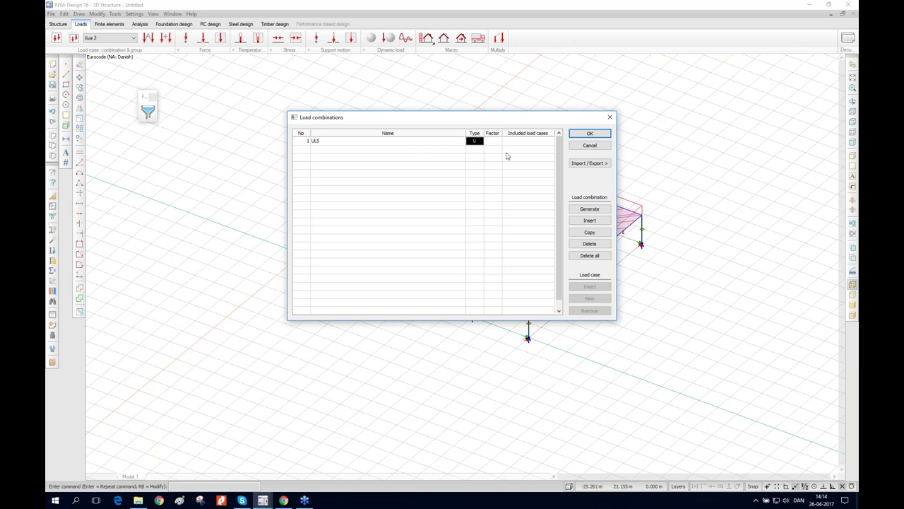
left_click(476, 149)
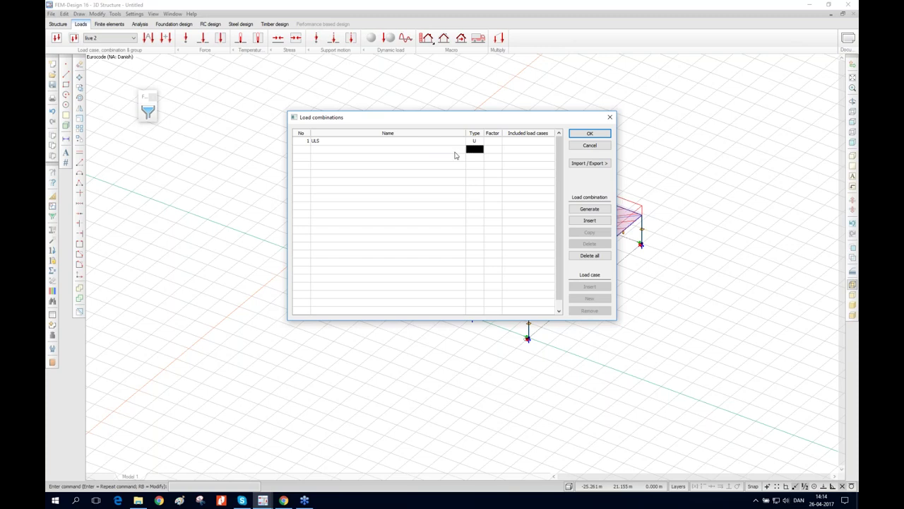
Step: Include the load case dead in the ULS combination with a factor of 1.0
left_click(493, 140)
left_click(492, 140)
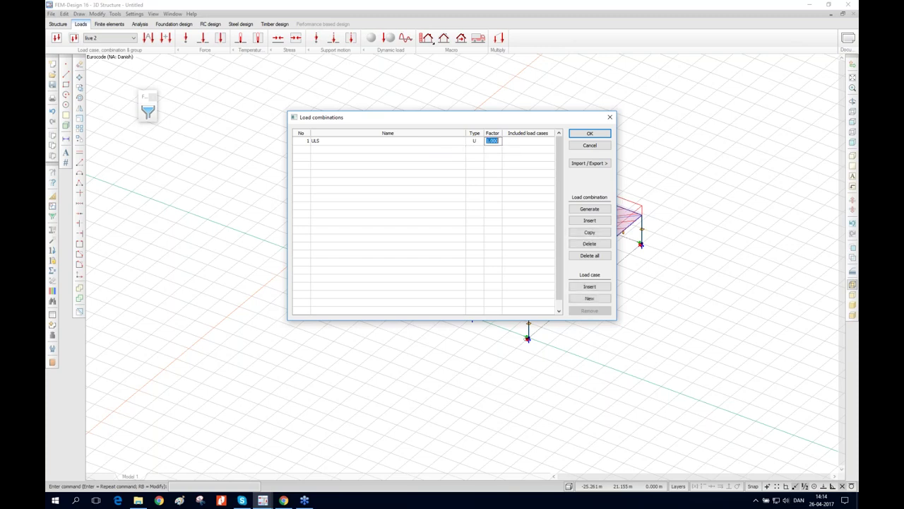
key("Return")
type("5")
left_click(525, 143)
left_click(520, 150)
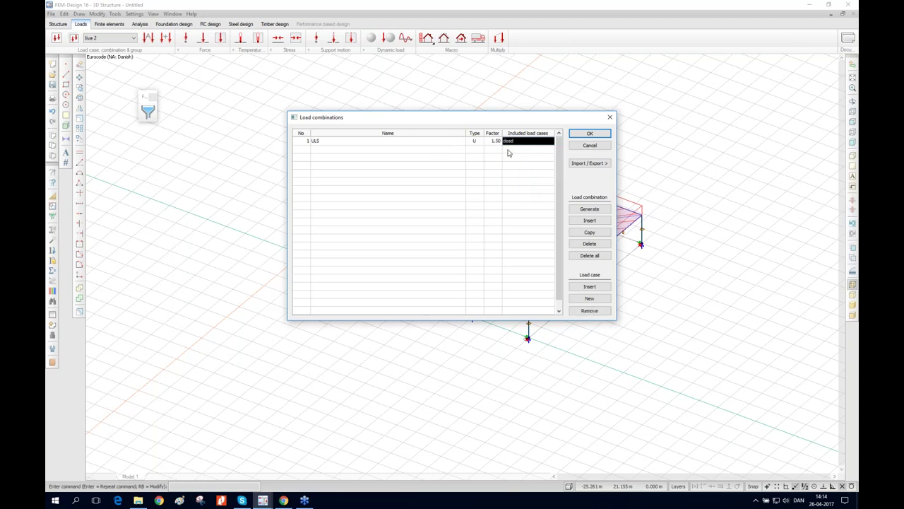
left_click(493, 141)
type("1")
Step: Add the load case live 1 to the ULS combination with a factor of 1.5
left_click(525, 149)
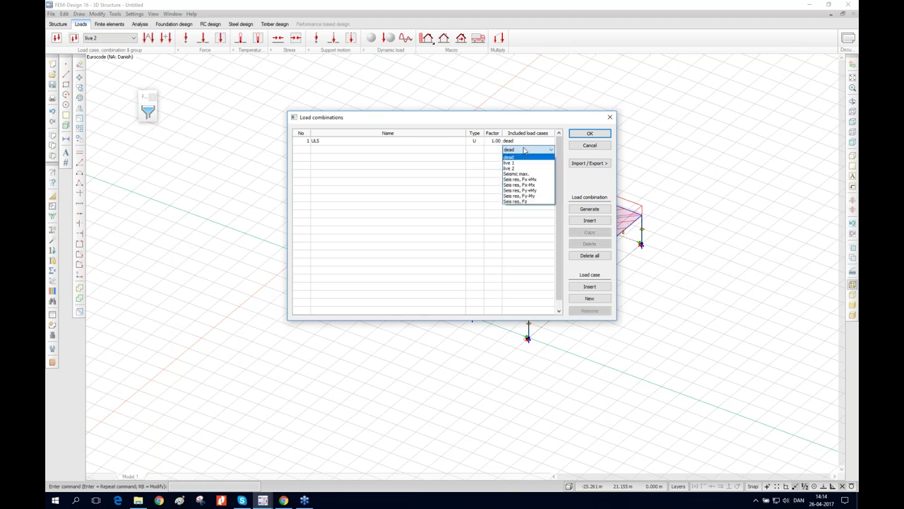
left_click(519, 160)
left_click(495, 149)
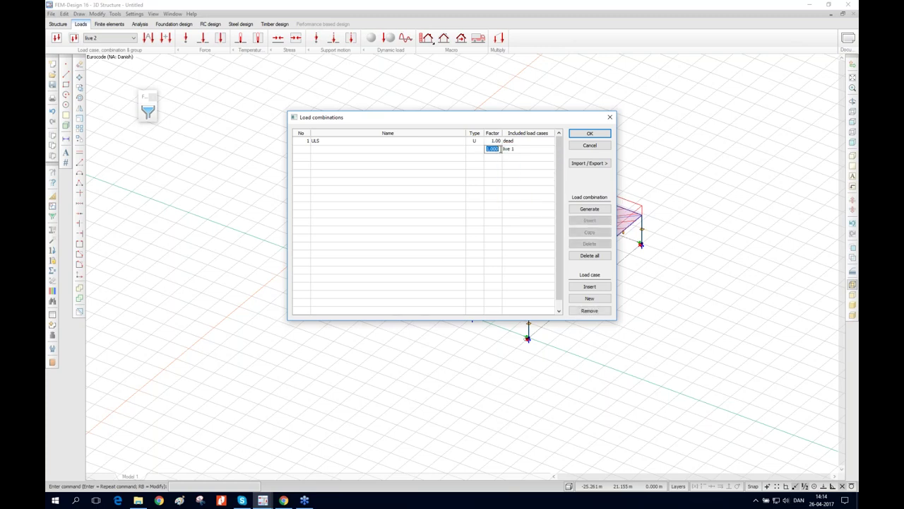
type("1.5")
Step: Add the load case live 2 to the ULS combination with a factor of 1.5 and confirm the combinations
left_click(526, 156)
left_click(526, 158)
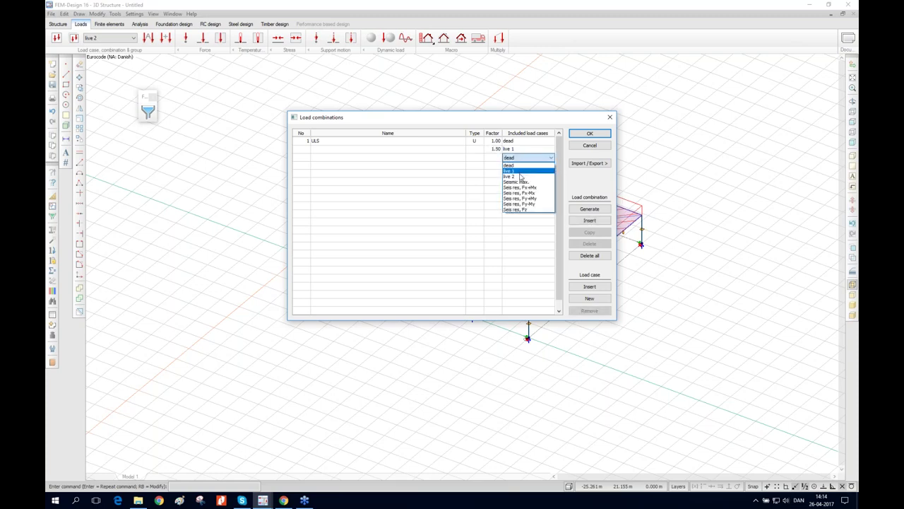
left_click(523, 174)
left_click(494, 157)
type("1")
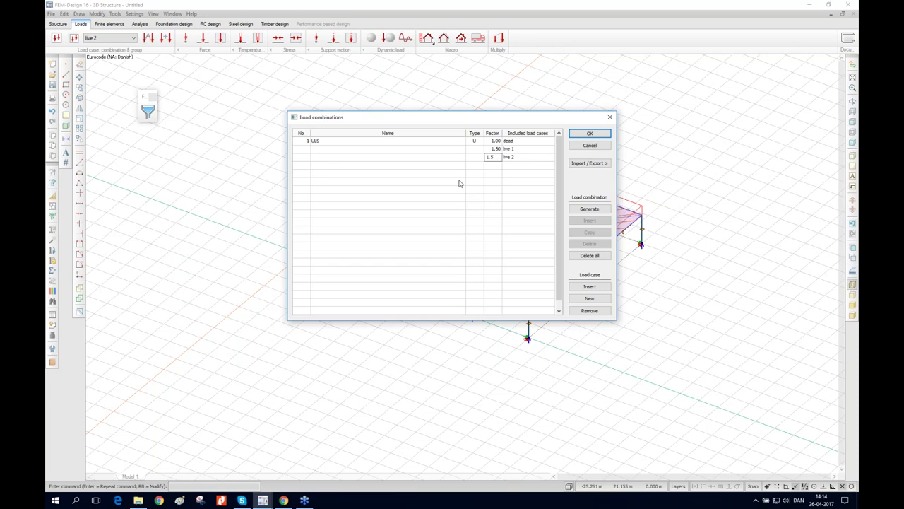
type(".5")
key("Return")
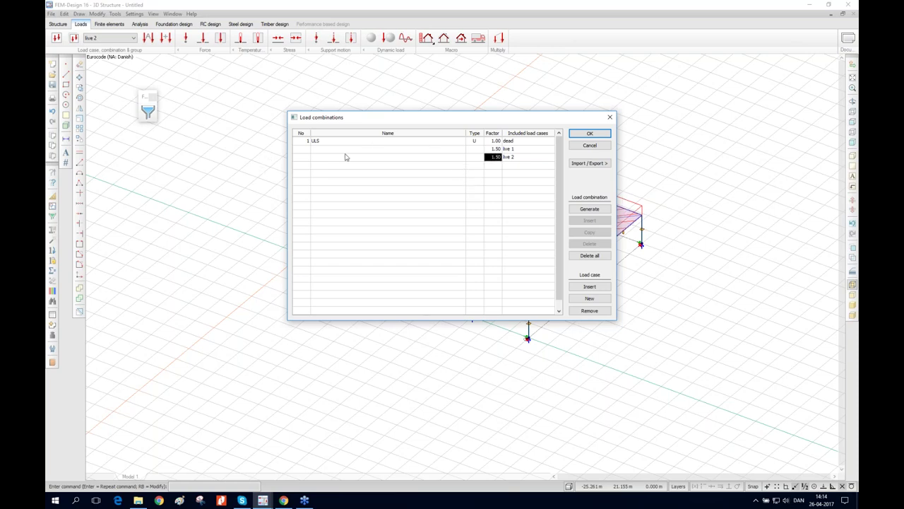
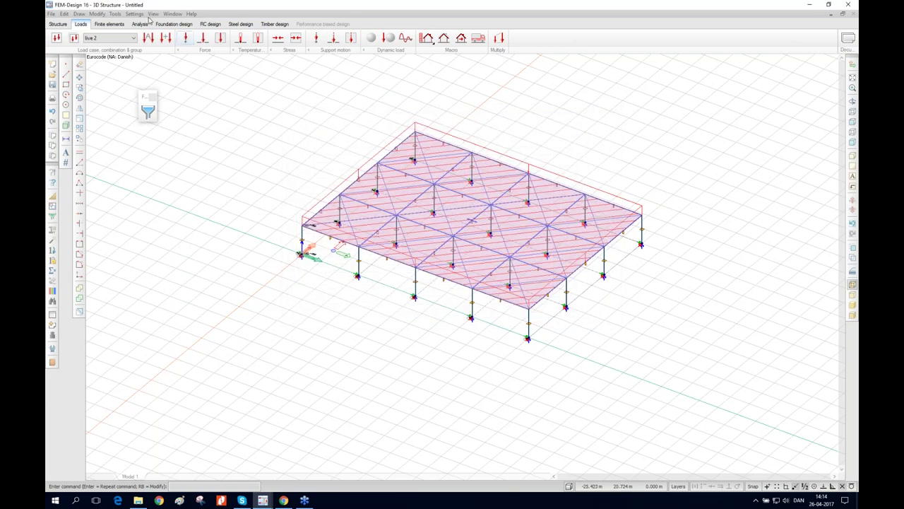
Step: Run the structural analysis for load combinations, keeping the fine finite elements and peak smoothing, and dismiss the calculation report
left_click(120, 26)
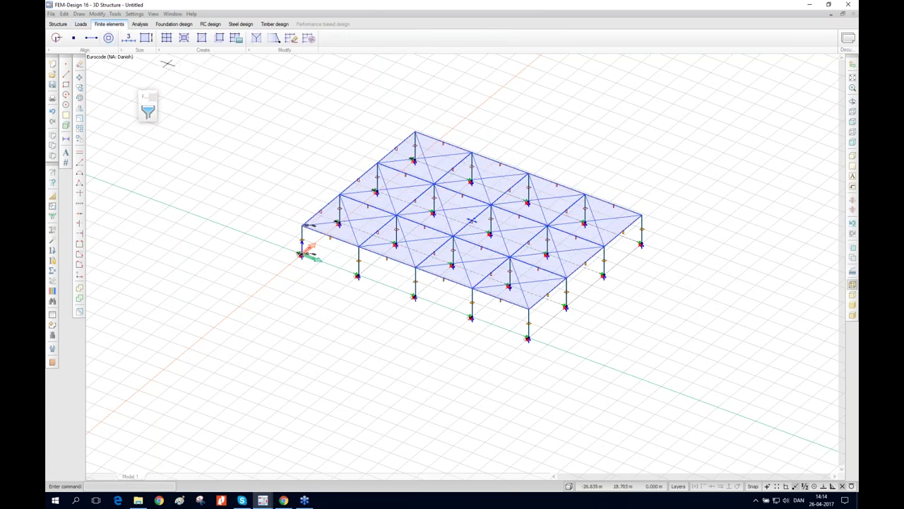
left_click(140, 26)
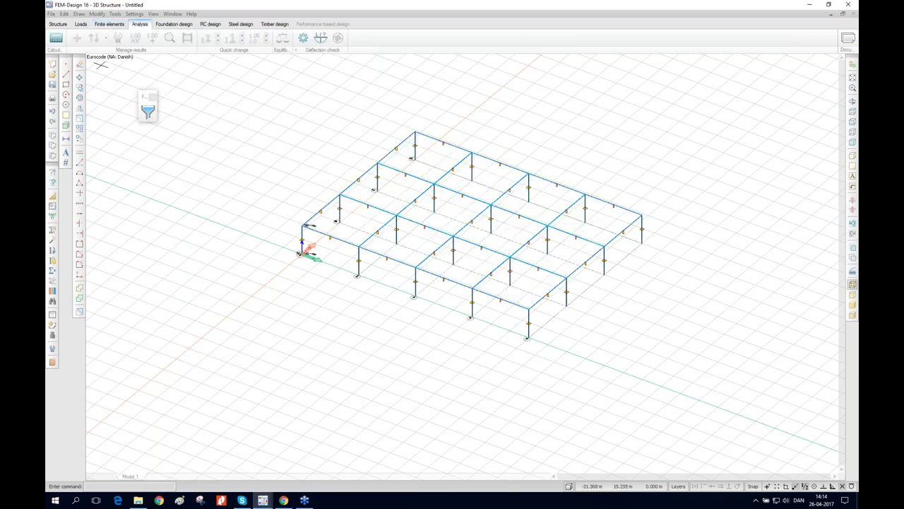
left_click(56, 38)
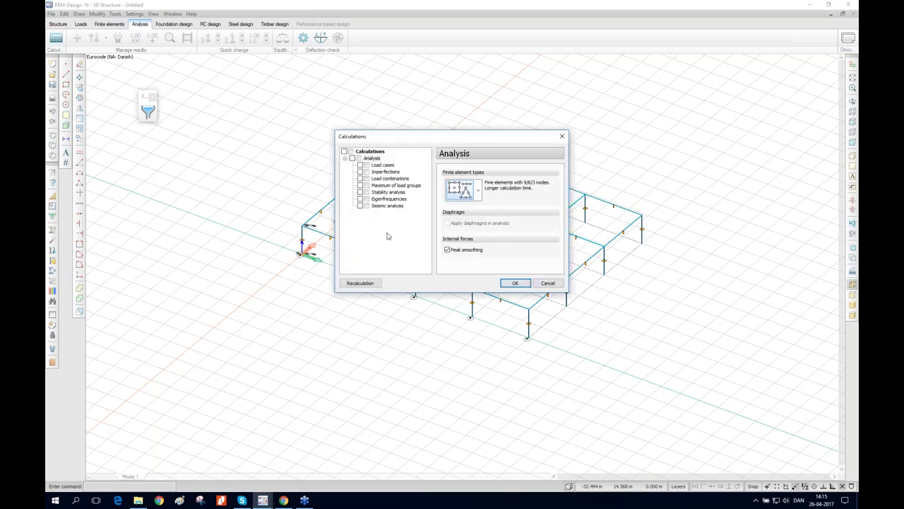
left_click(360, 179)
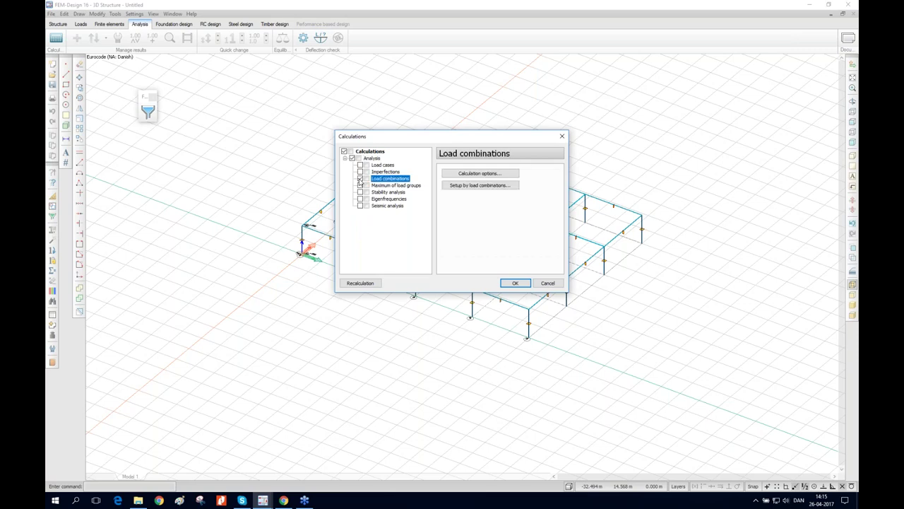
left_click(515, 283)
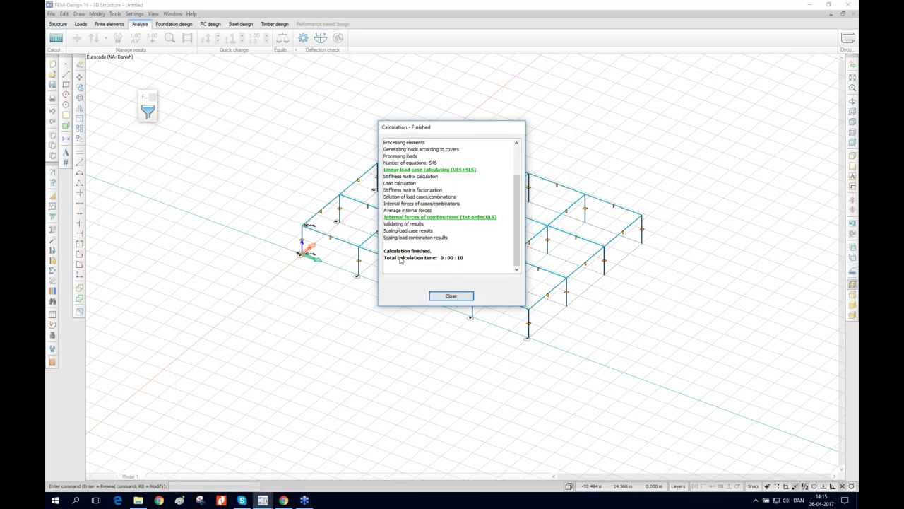
left_click(449, 296)
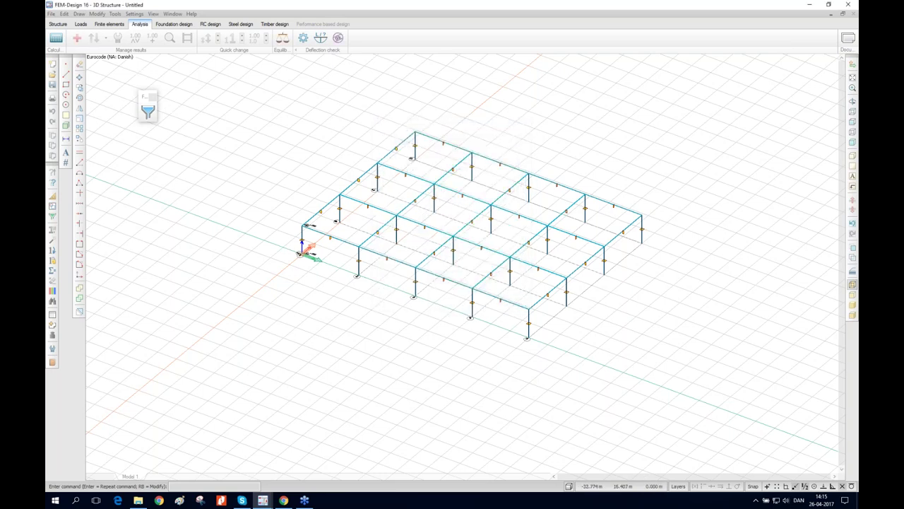
Step: Display the bar normal force N for the ULS load combination as a graph on the frame
left_click(77, 40)
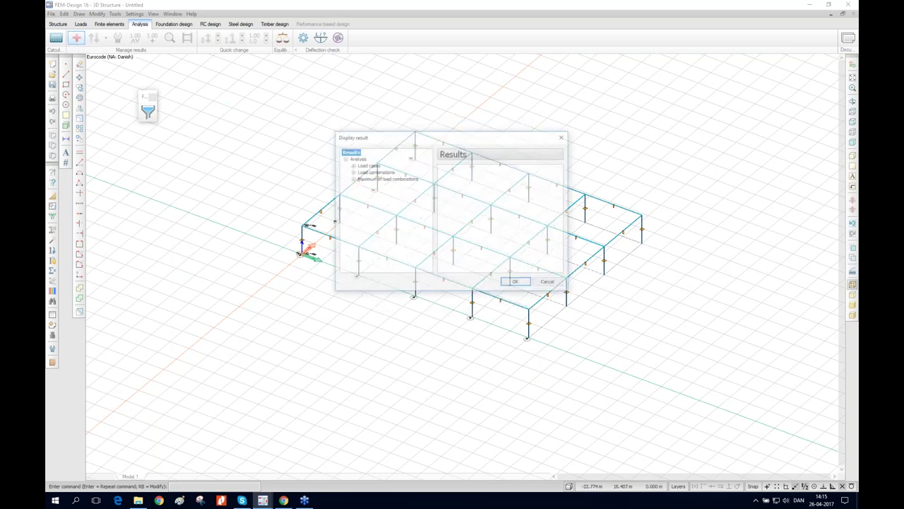
left_click(352, 172)
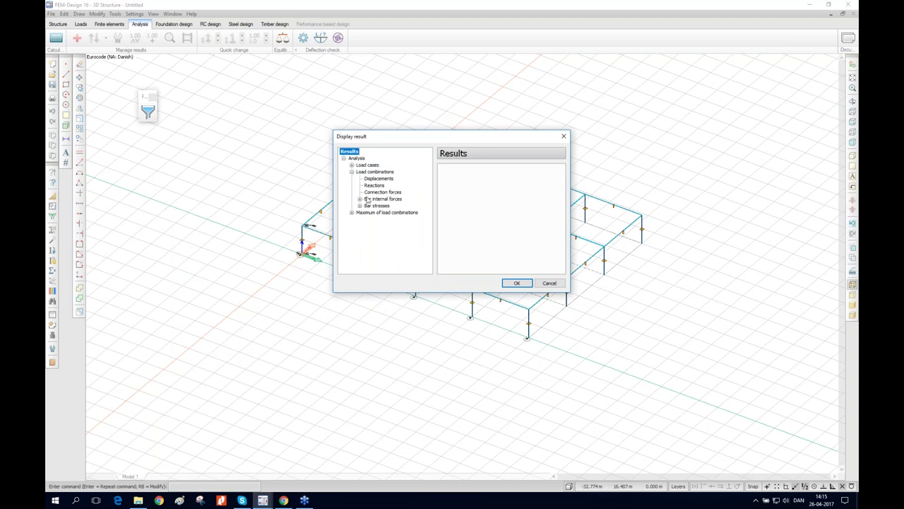
left_click(359, 200)
left_click(374, 205)
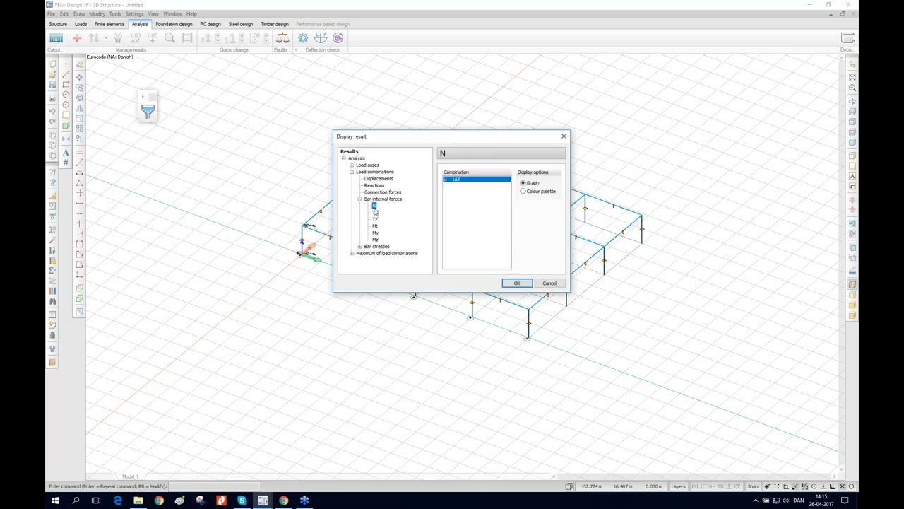
left_click(518, 283)
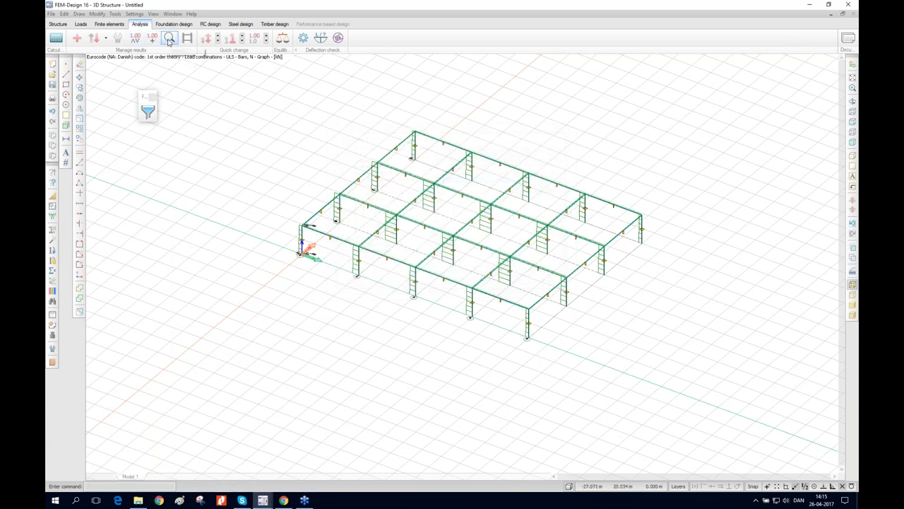
Step: Open the detailed internal force diagrams of an inner 6 m roof beam and check which load combinations can be shown
left_click(170, 39)
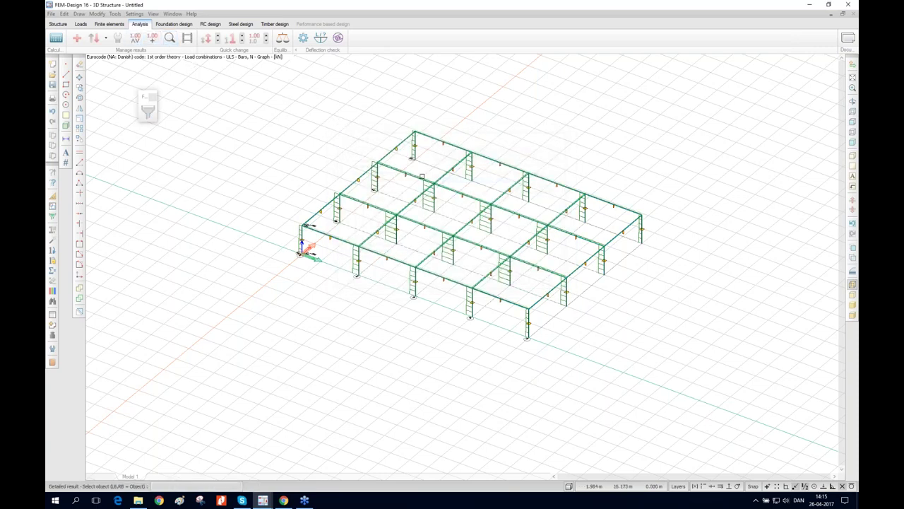
left_click(414, 176)
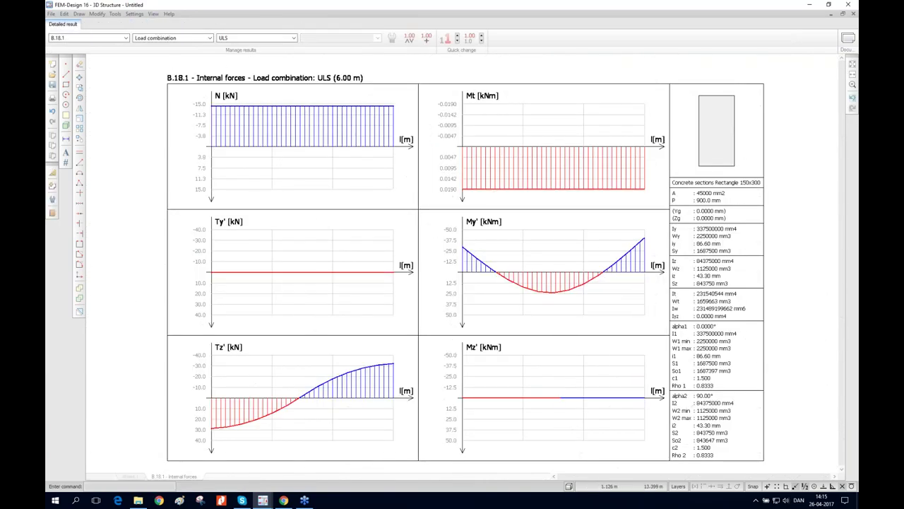
left_click(253, 41)
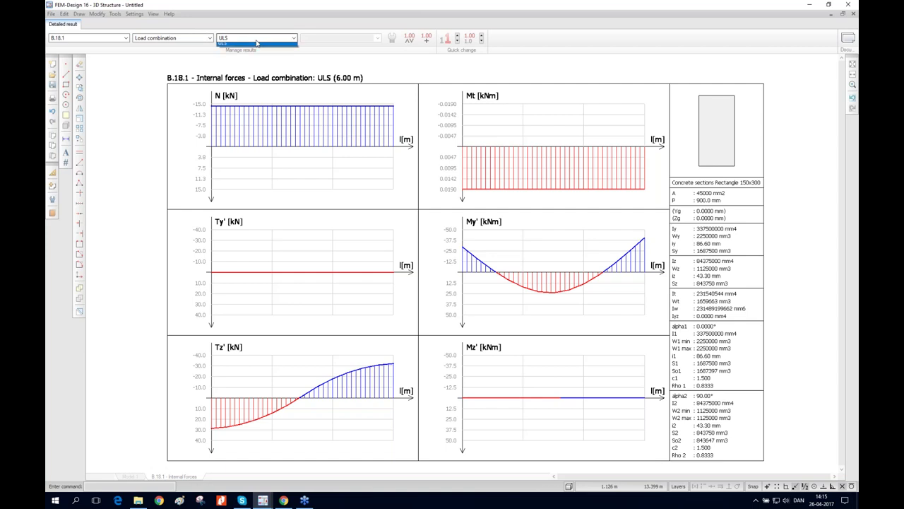
left_click(291, 20)
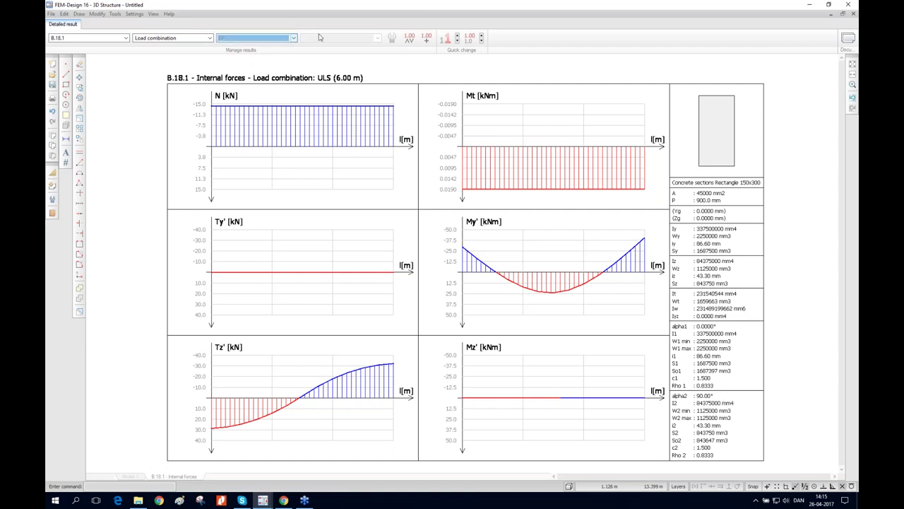
Step: Label the absolute maximum and minimum values on all six internal force diagrams, without decimals, and enlarge the label text slightly
left_click(426, 40)
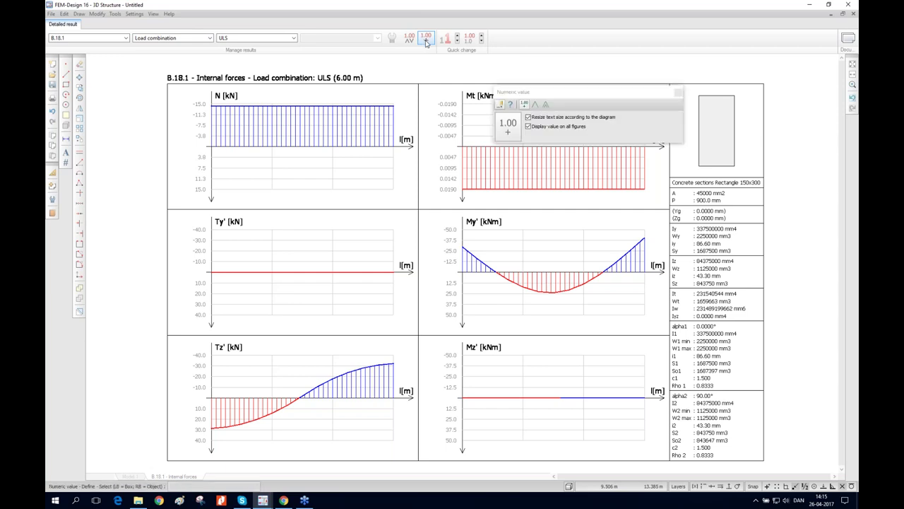
left_click(535, 104)
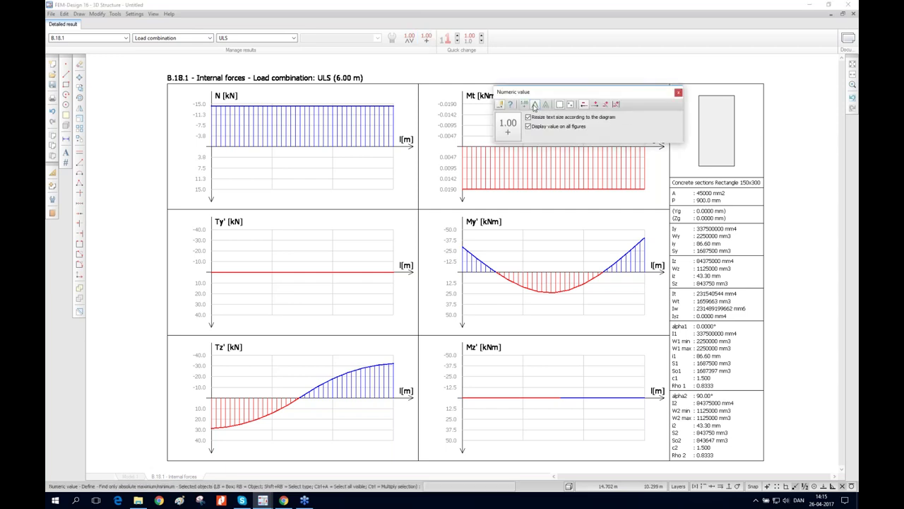
left_click(604, 106)
left_click(547, 272)
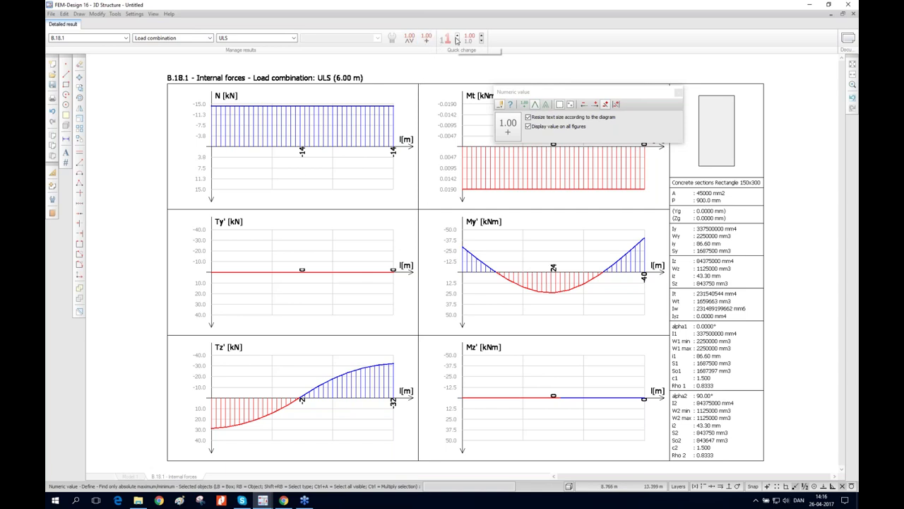
left_click(482, 38)
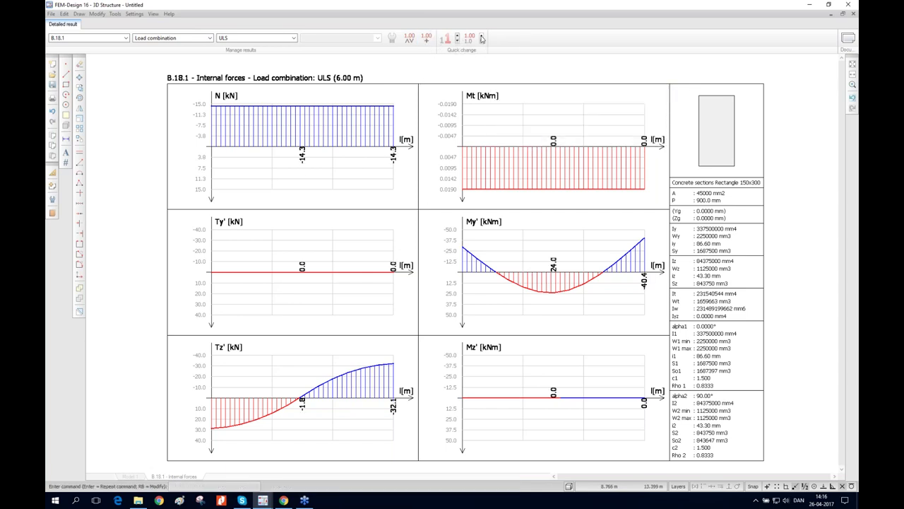
left_click(482, 43)
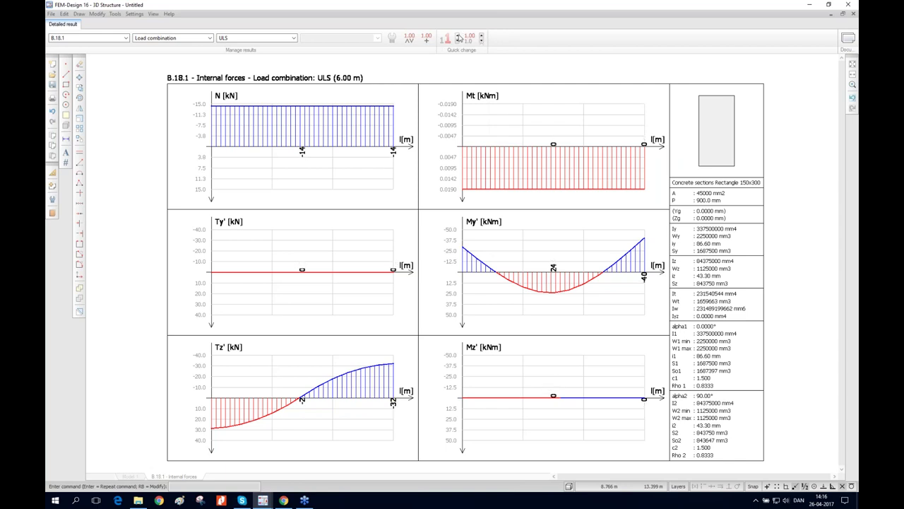
left_click(457, 36)
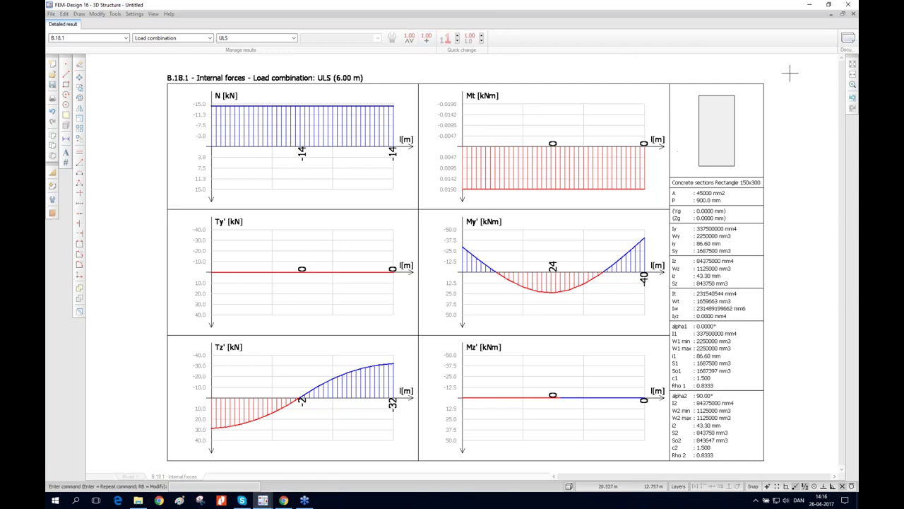
Step: Show the detailed internal force diagrams of bar B.31.1 for the ULS combination, and close the detailed result
left_click(129, 477)
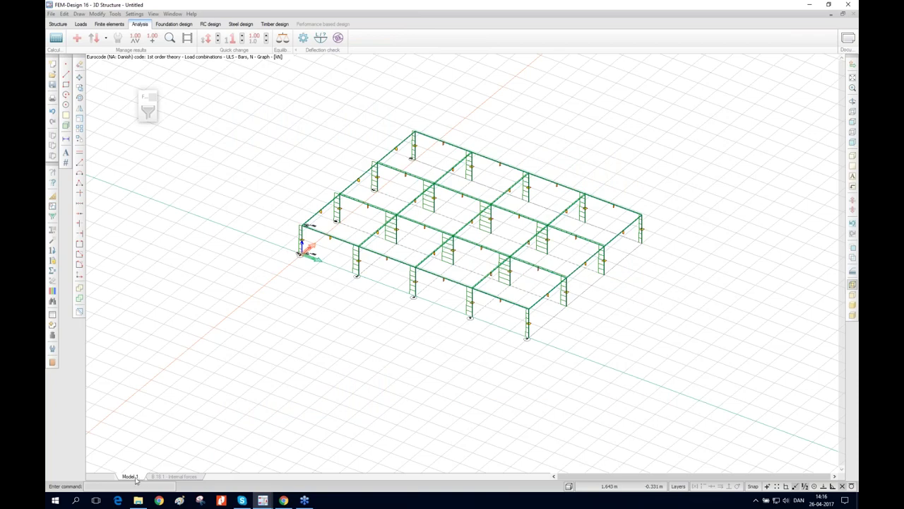
left_click(159, 477)
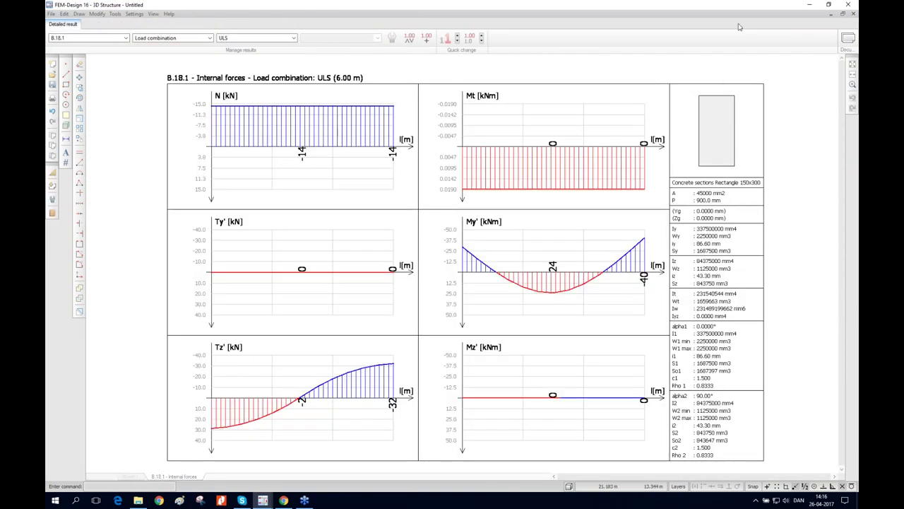
left_click(126, 37)
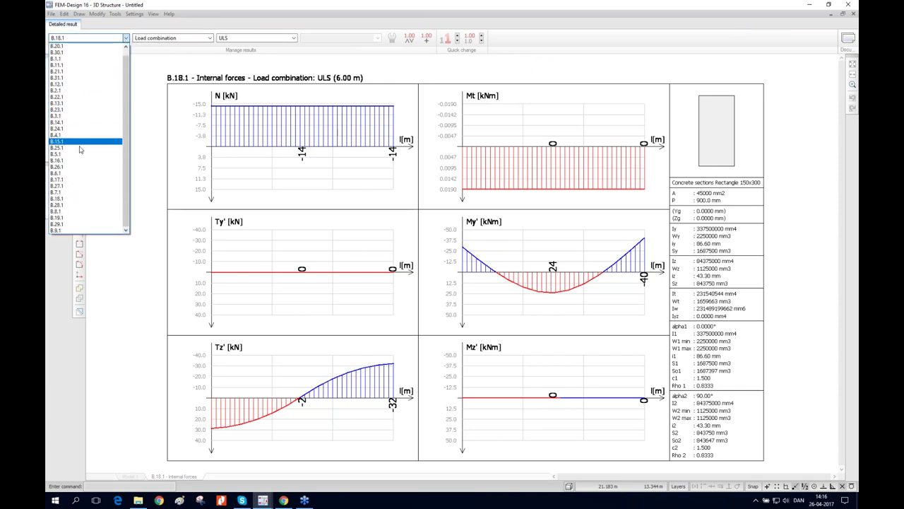
scroll(84, 212, "up", 1)
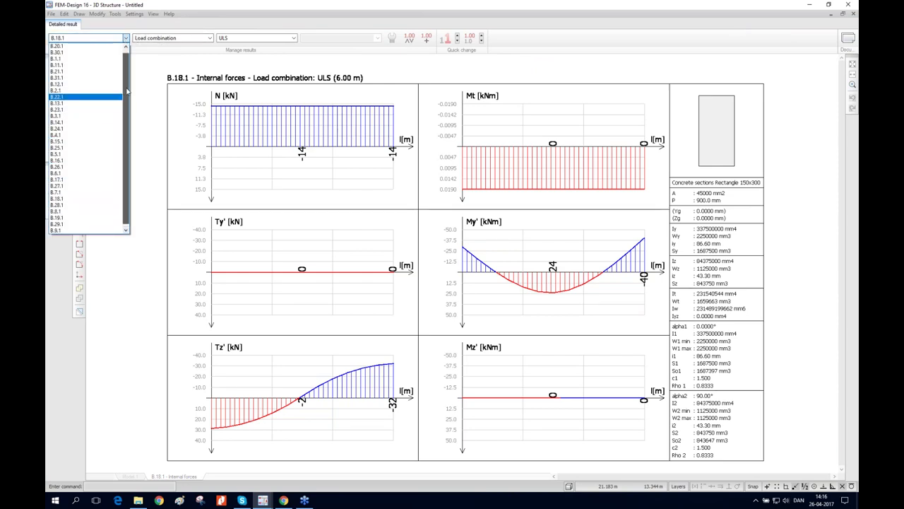
left_click(78, 84)
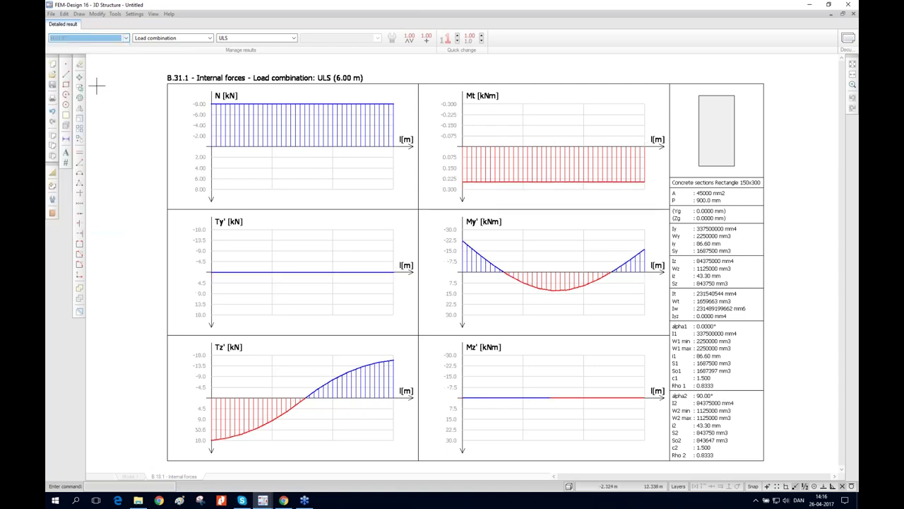
left_click(854, 15)
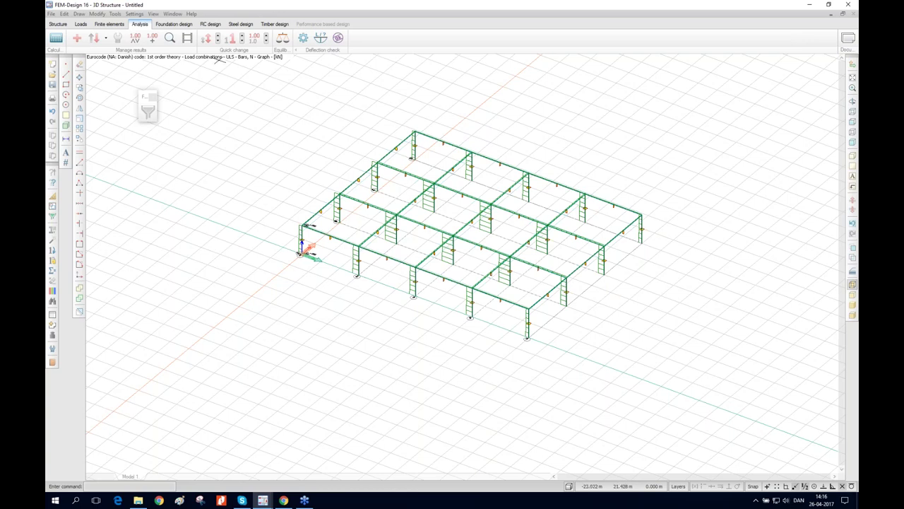
Step: Switch to reinforced concrete design with bar reinforcement, and check the RC design configuration without changing it
left_click(210, 25)
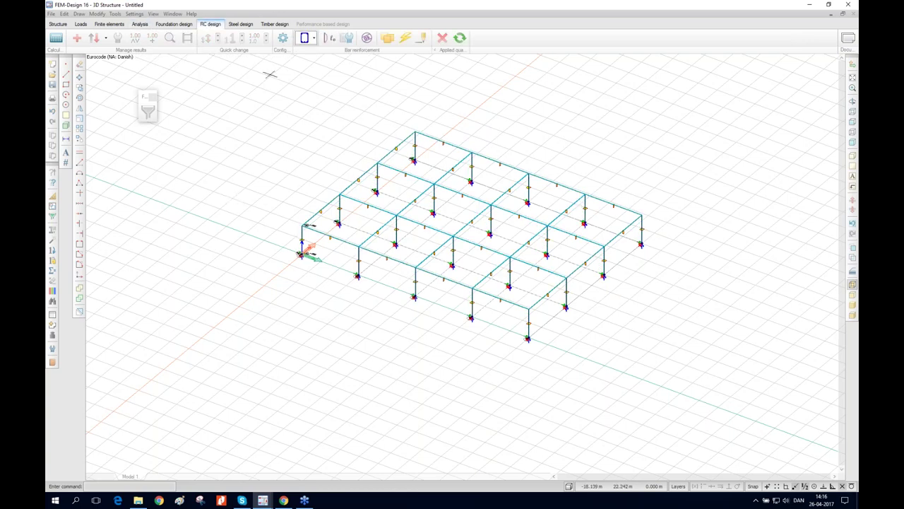
left_click(313, 39)
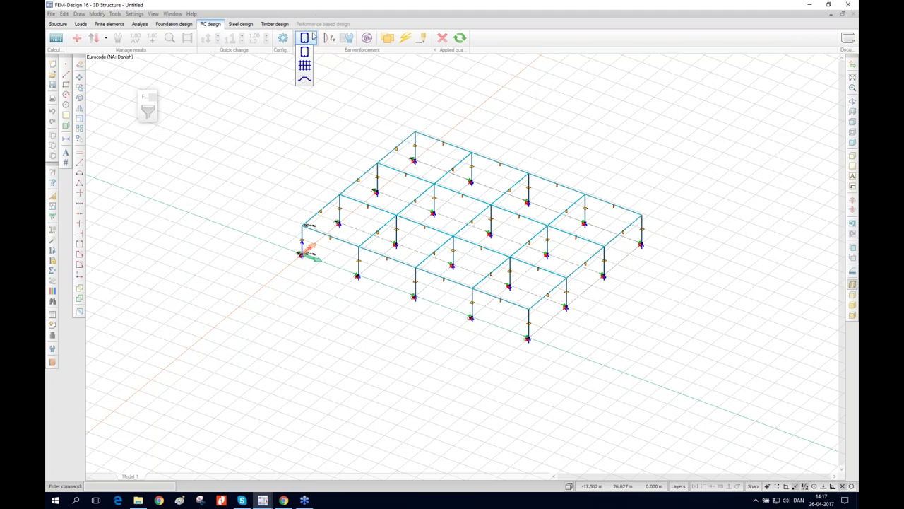
left_click(305, 52)
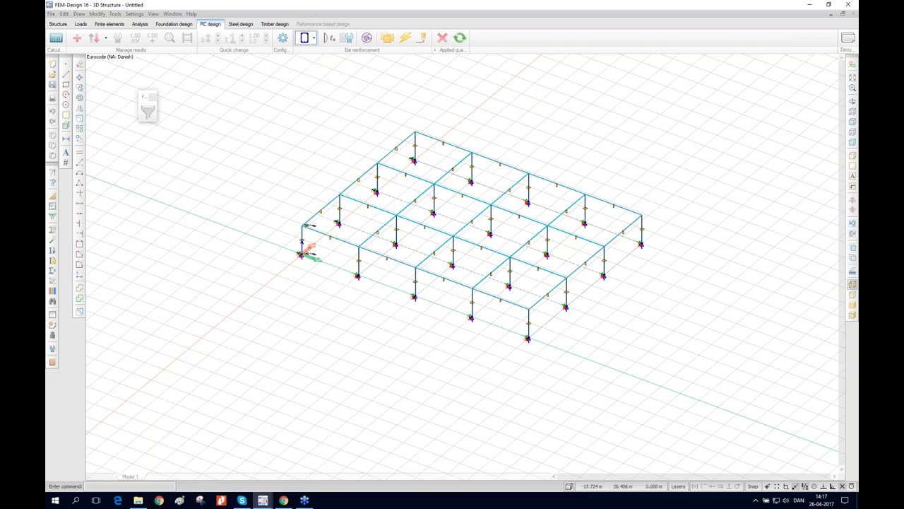
left_click(283, 39)
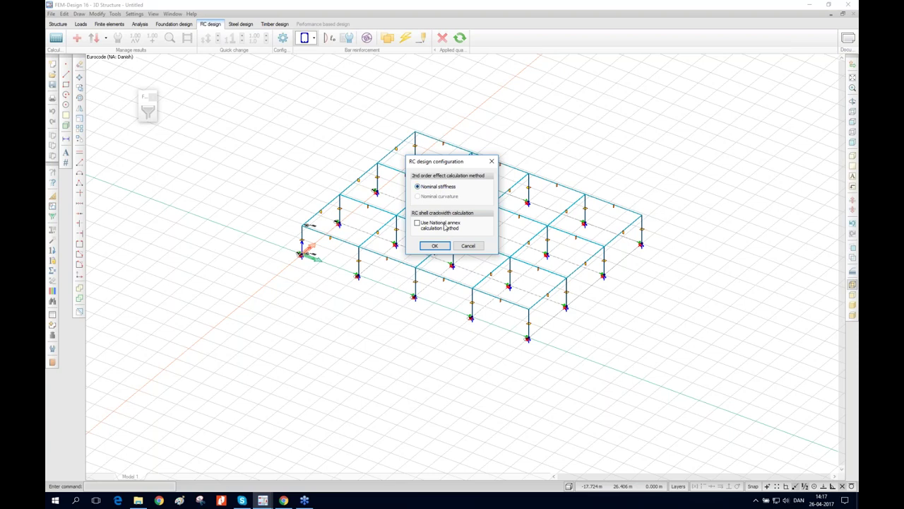
left_click(476, 246)
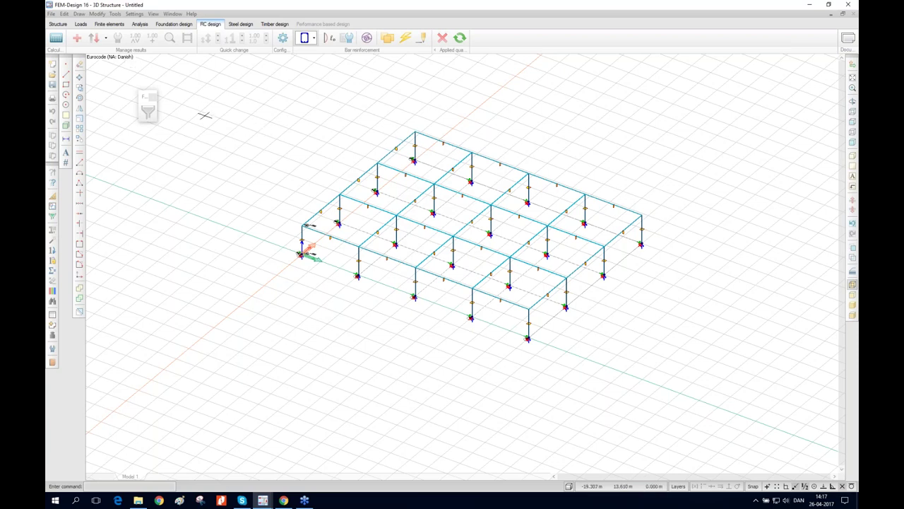
Step: Try different beta factors, including 0.7 and 0.5, for flexural buckling of the bars in the weak direction, and discard them
left_click(328, 39)
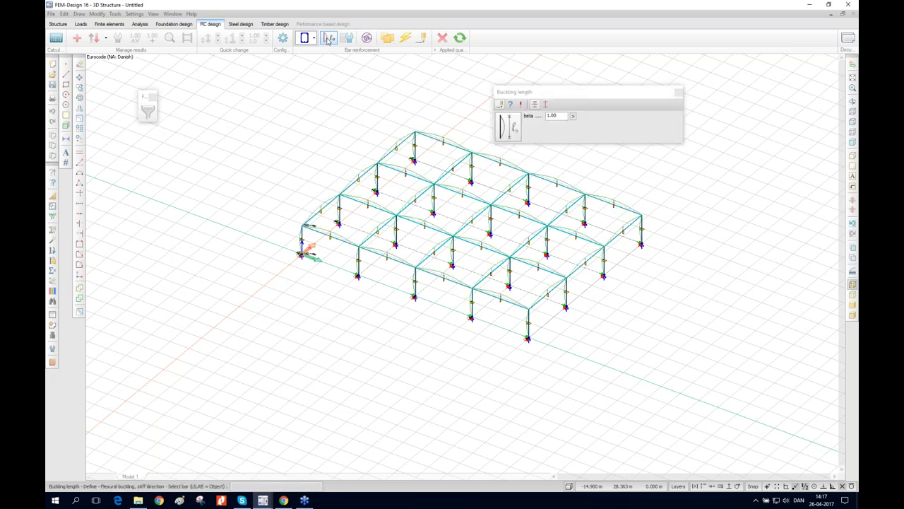
left_click(546, 105)
left_click(514, 128)
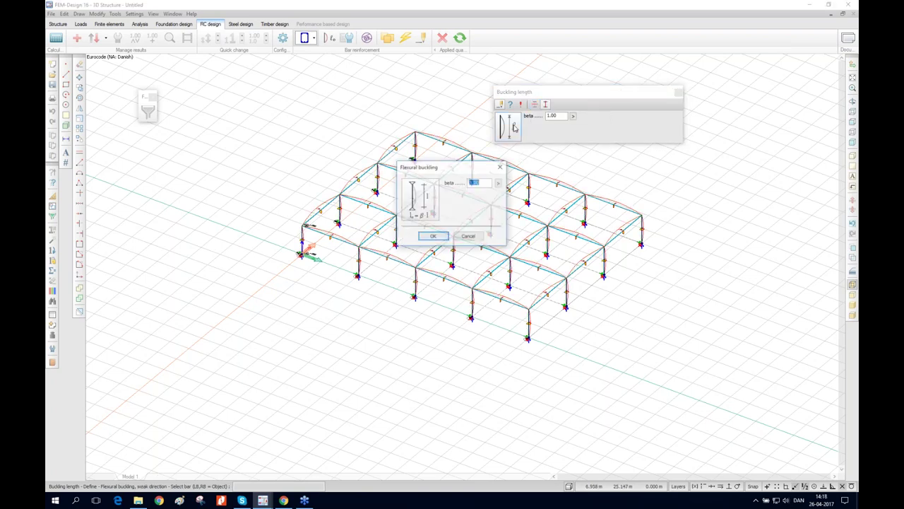
left_click(499, 183)
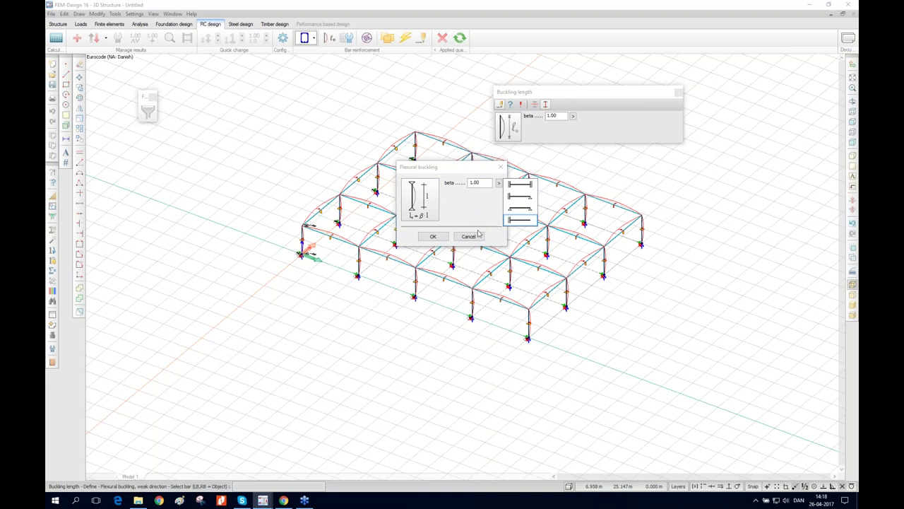
left_click(522, 196)
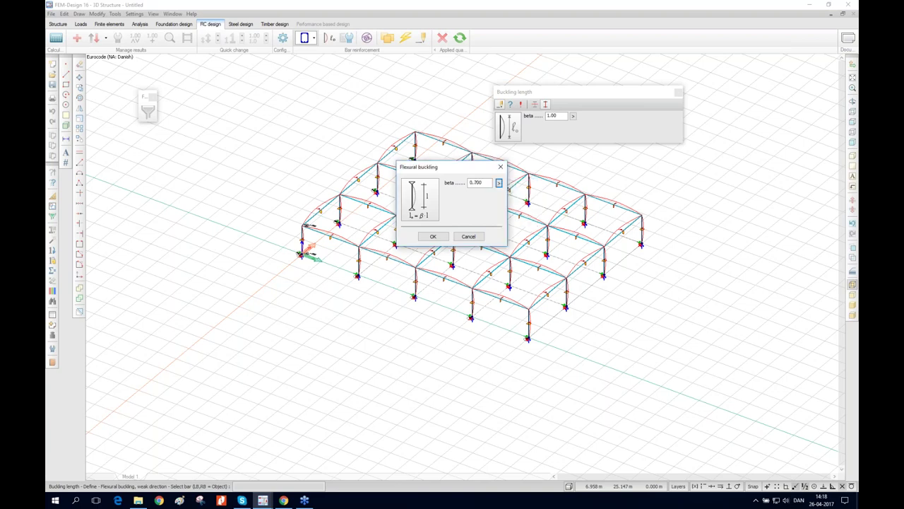
double_click(474, 183)
type("0.5")
left_click(498, 185)
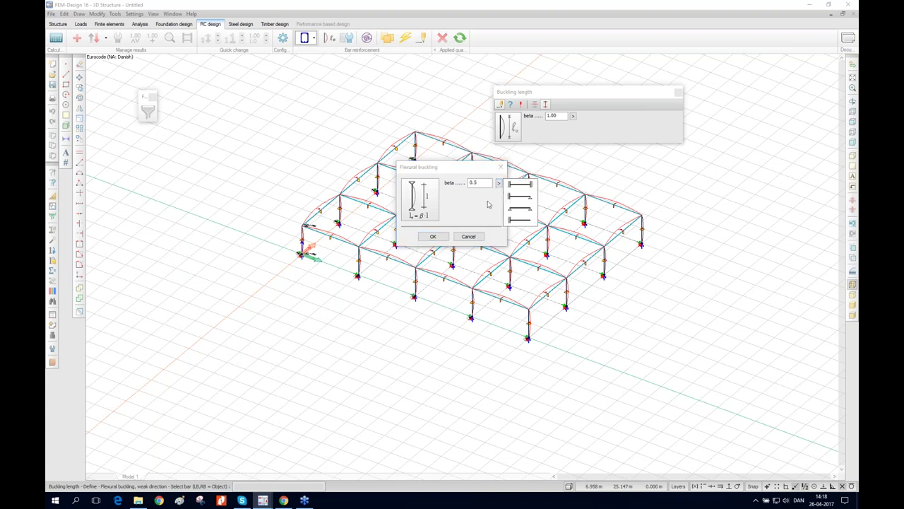
left_click(520, 185)
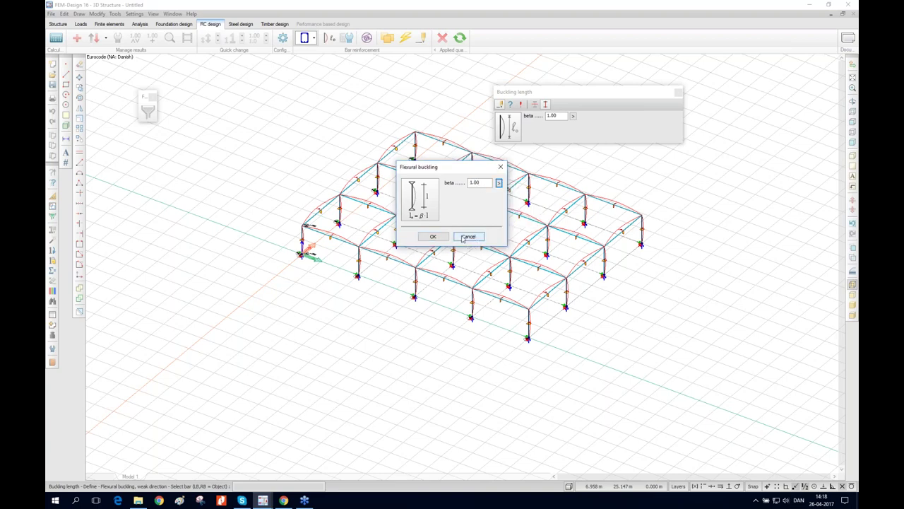
left_click(466, 237)
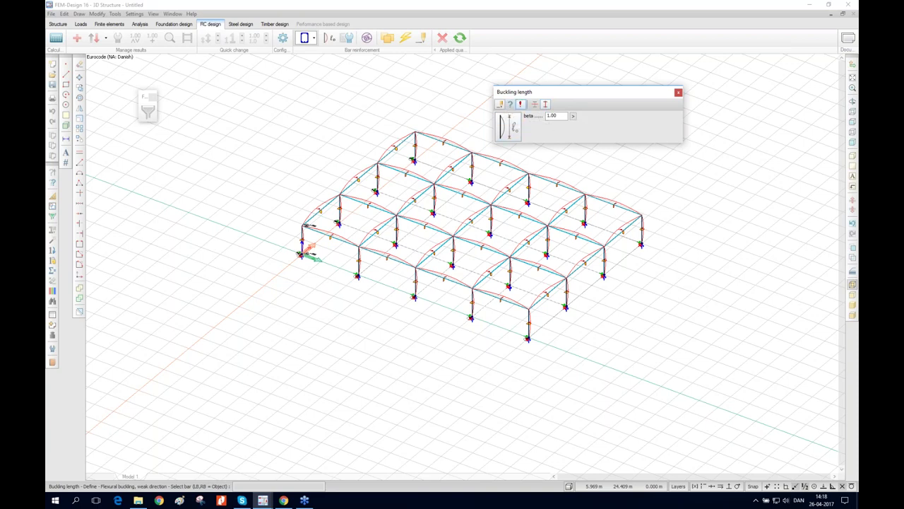
left_click(678, 93)
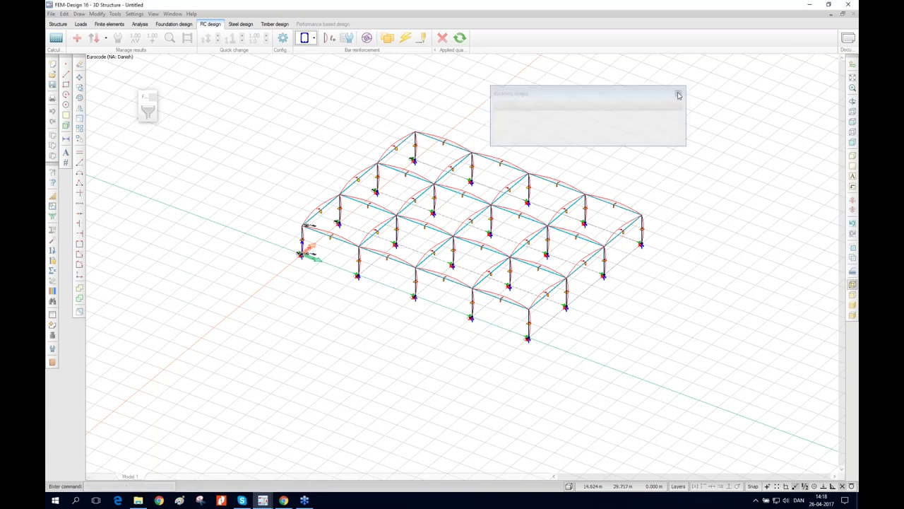
Step: Open the auto design reinforcement parameters for the four parallel roof beams spanning the first bay
left_click(366, 39)
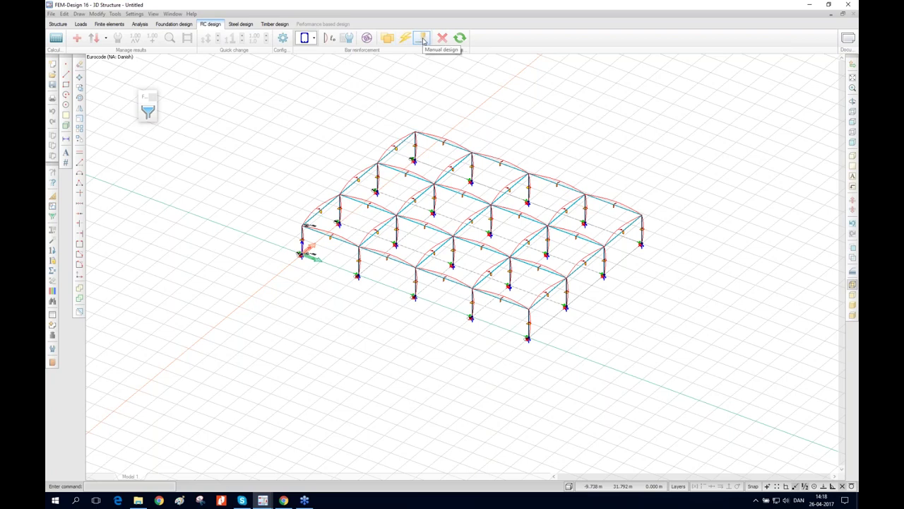
left_click(422, 40)
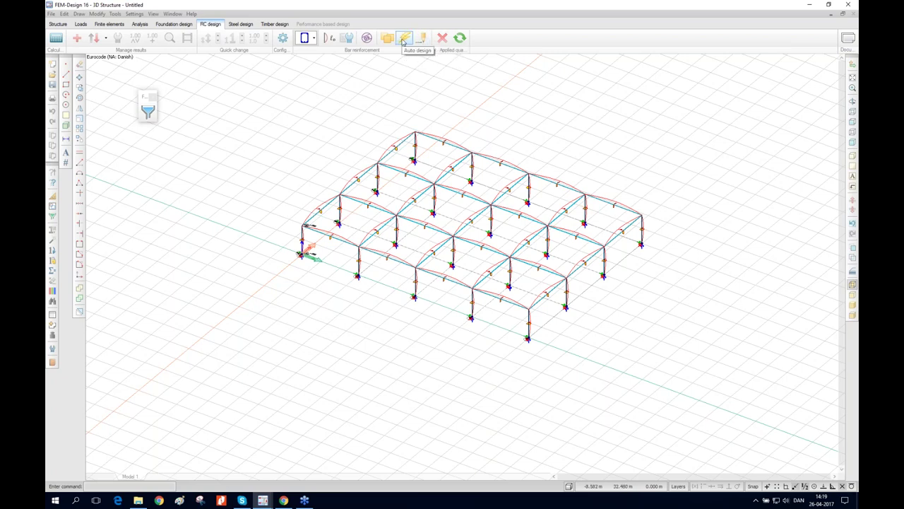
left_click(403, 41)
mouse_move(360, 279)
left_mouse_down()
mouse_move(444, 204)
mouse_move(377, 240)
mouse_move(350, 274)
mouse_move(353, 289)
left_mouse_up()
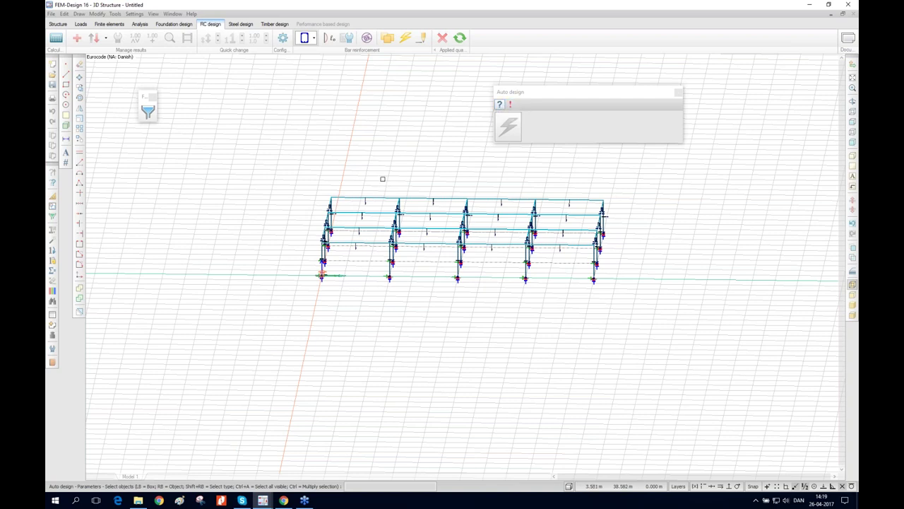
left_click(376, 172)
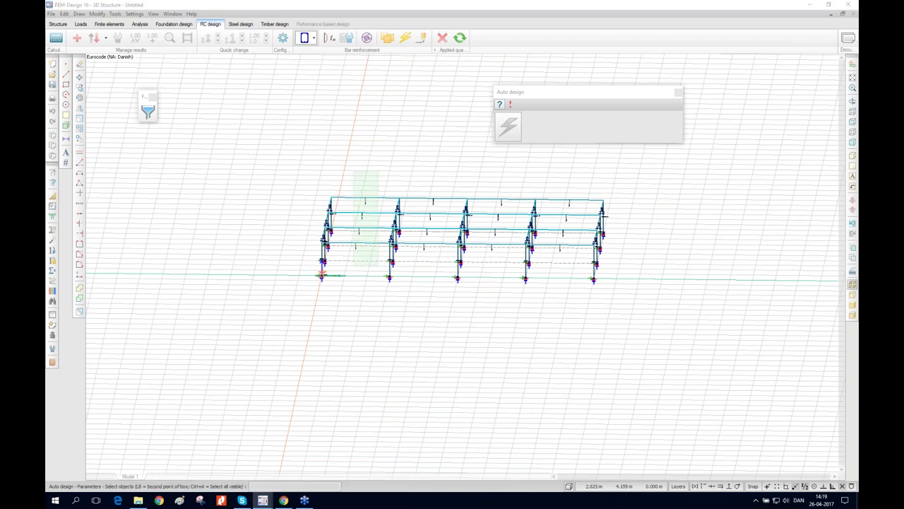
left_click(353, 265)
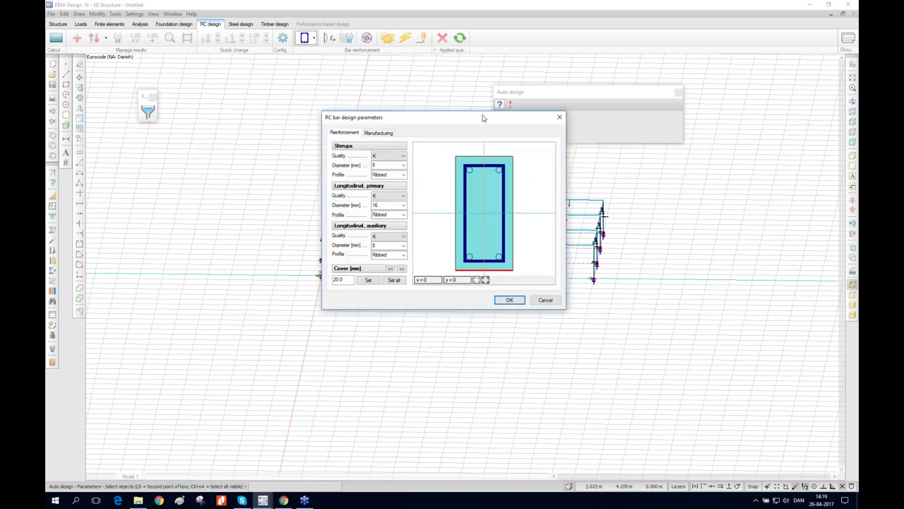
left_click_drag(531, 122, 651, 106)
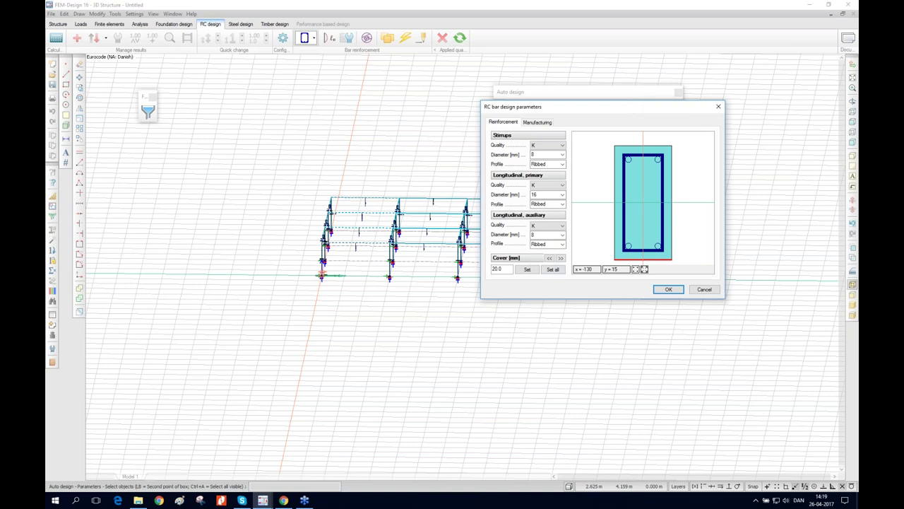
left_click_drag(576, 109, 553, 155)
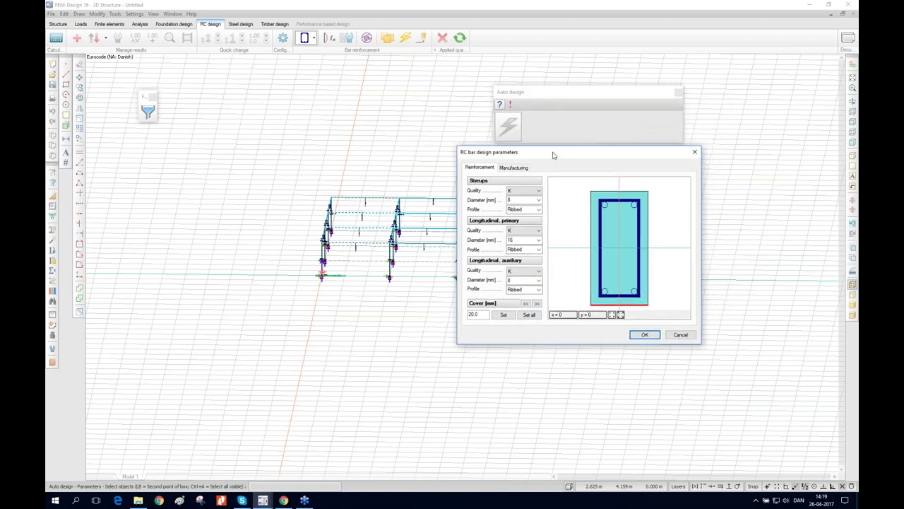
Step: Check grades K and P in the reinforcing steel library, try to add a new grade based on P, and close the library
left_click(512, 192)
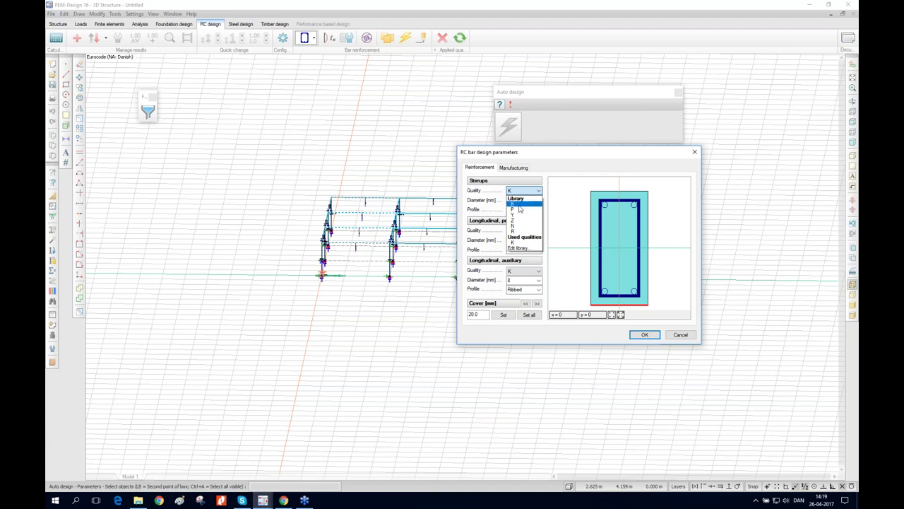
left_click(521, 249)
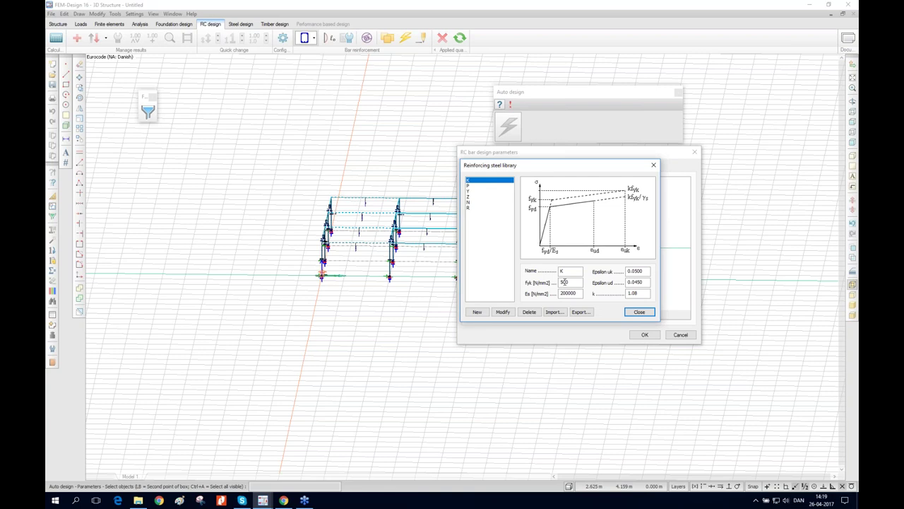
left_click(470, 186)
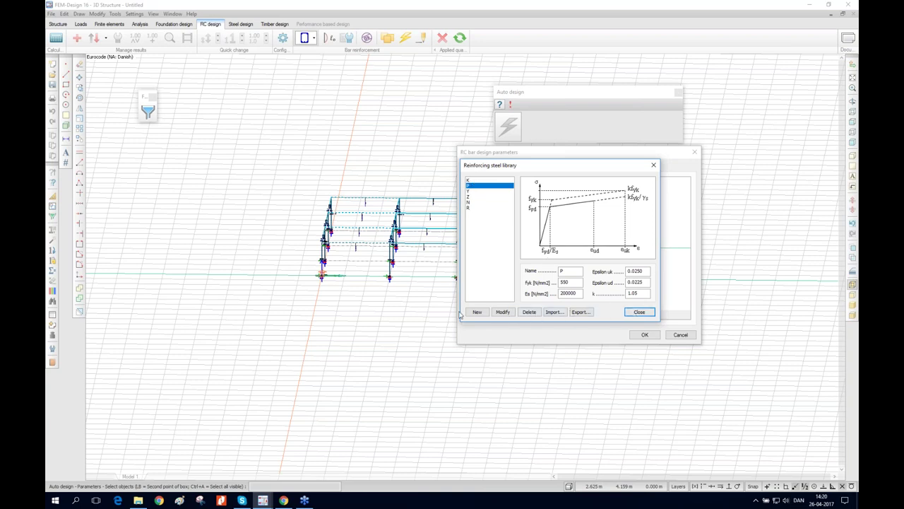
left_click(485, 313)
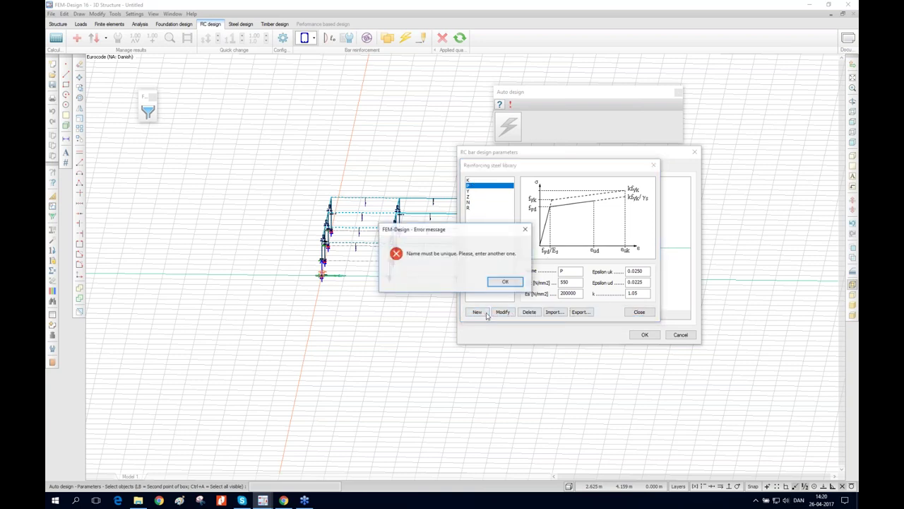
left_click(505, 281)
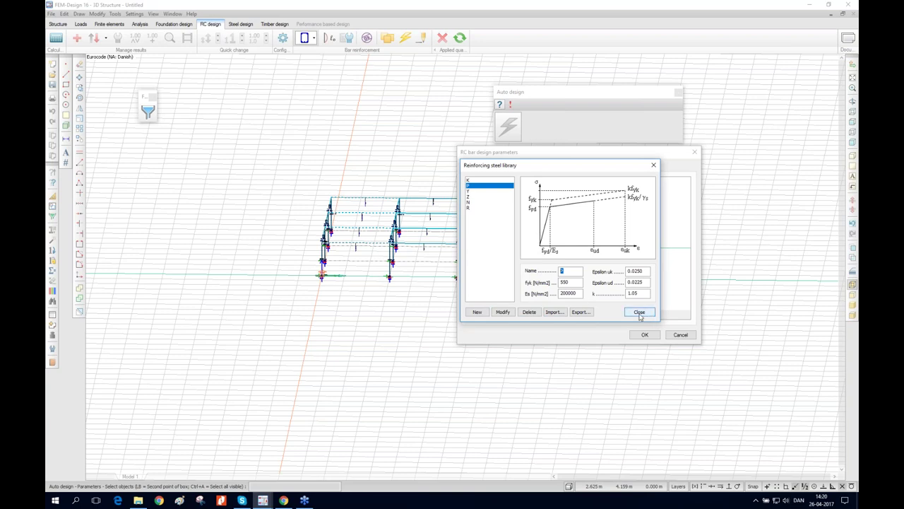
left_click(639, 312)
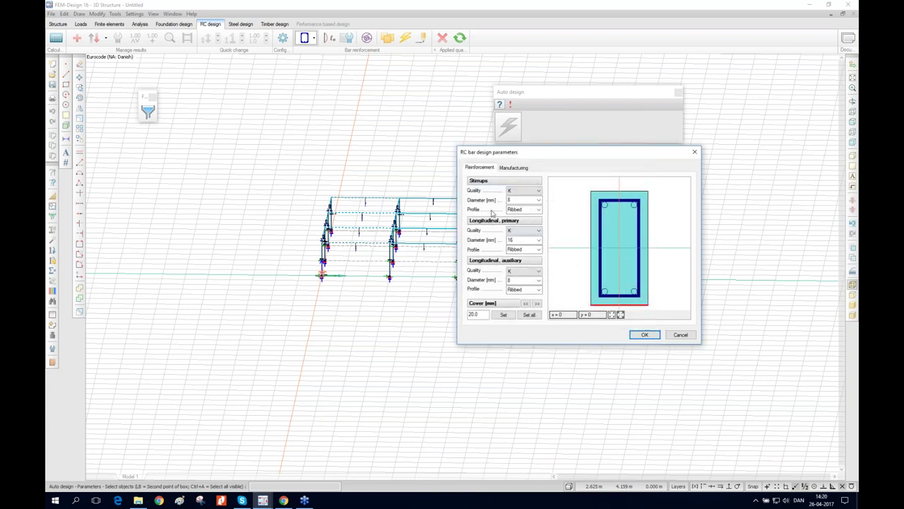
Step: Review the stirrup diameter and profile settings, and select the upper and right-hand edges of the beam section for their cover
left_click(513, 200)
left_click(524, 210)
left_click(484, 221)
left_click(590, 256)
left_click(624, 191)
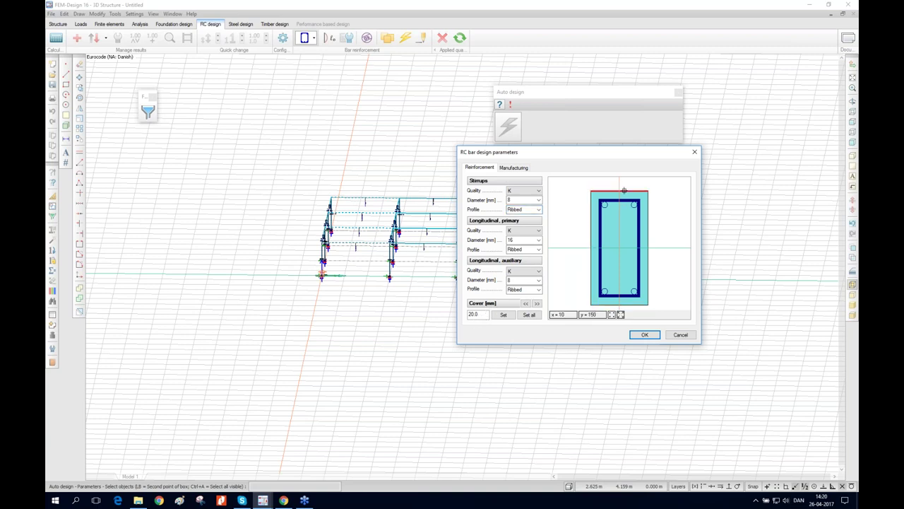
left_click(647, 227)
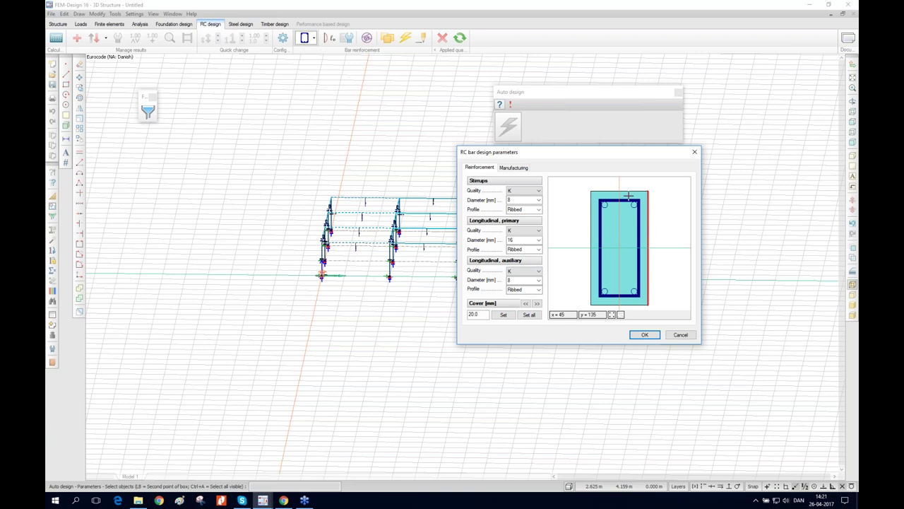
Step: Try a small rectangular vibrator space inside the beam section, switch it off again, and accept the bar design parameters
left_click(513, 167)
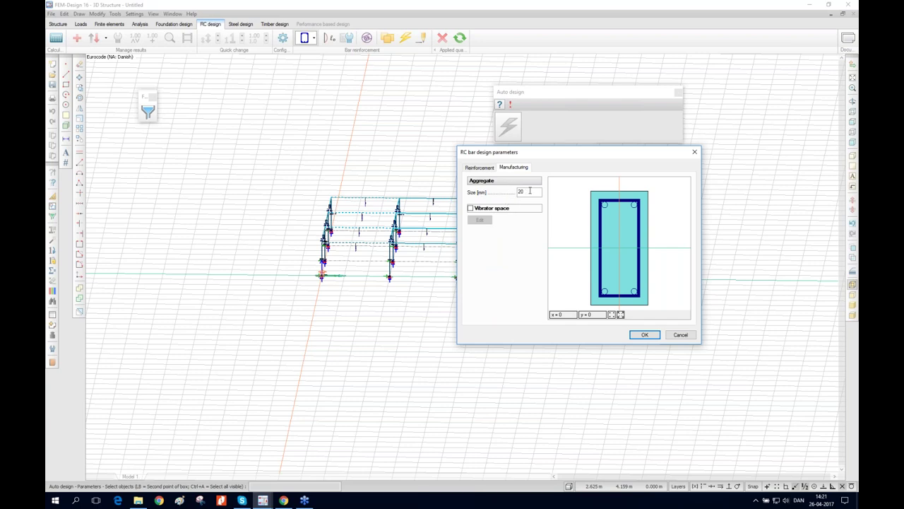
left_click(470, 208)
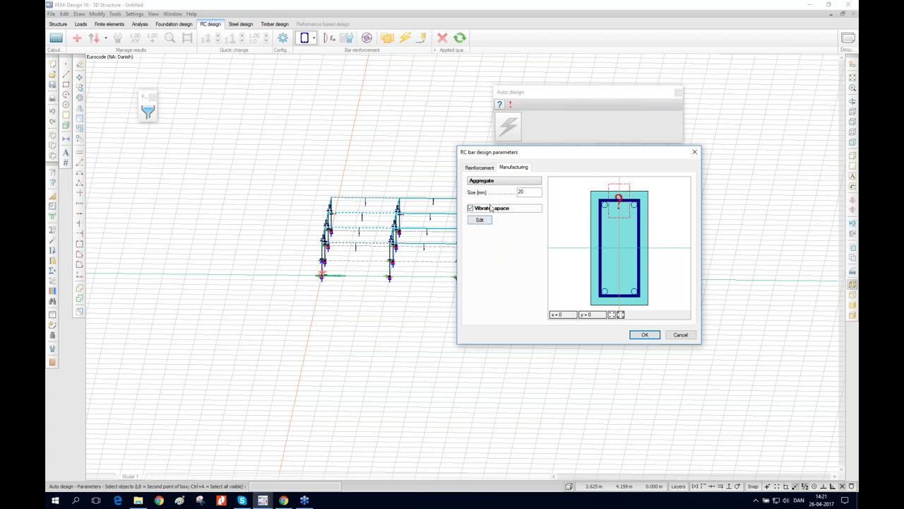
left_click(487, 219)
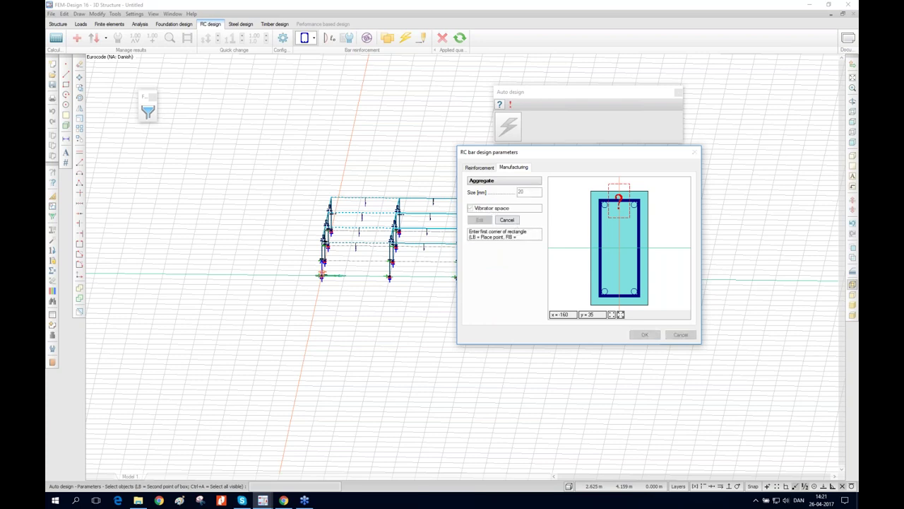
left_click(613, 229)
left_click(625, 240)
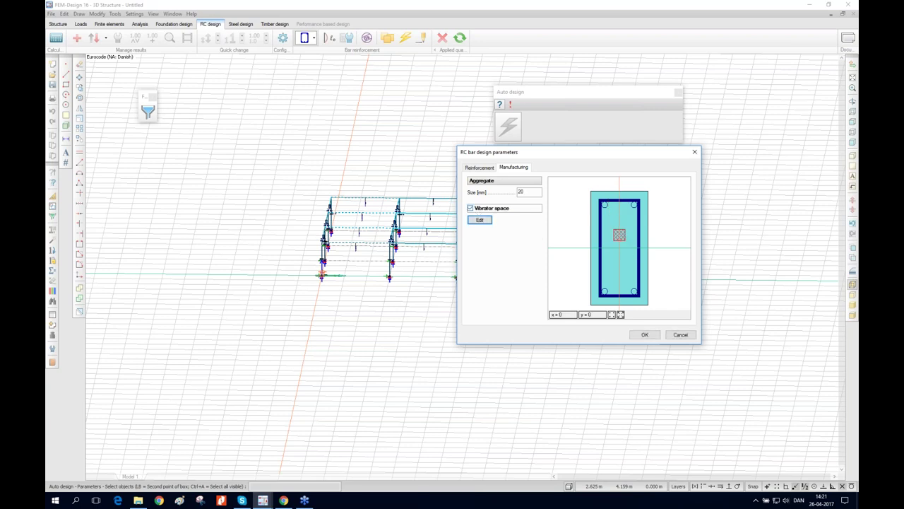
left_click(483, 209)
left_click(480, 168)
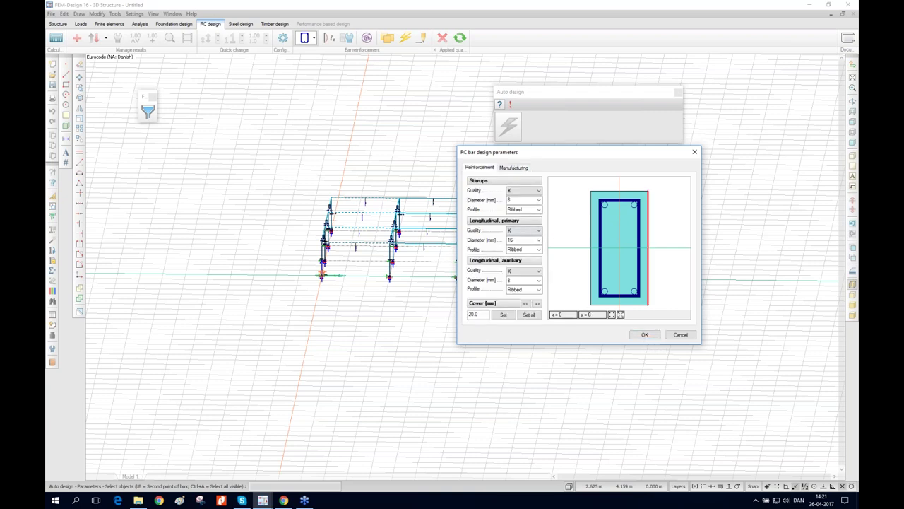
left_click(644, 334)
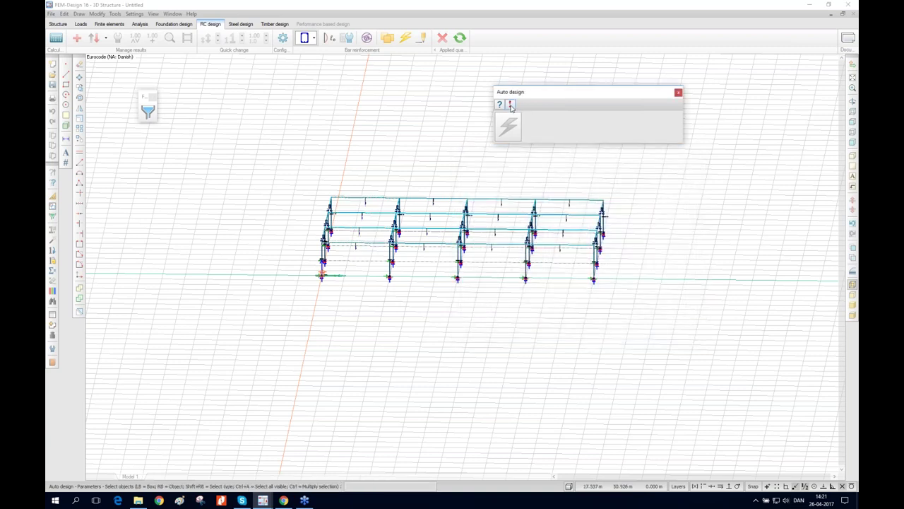
Step: Start the auto design for load combinations, and check the design parameters of column group C.19.1 without changing them
left_click(510, 105)
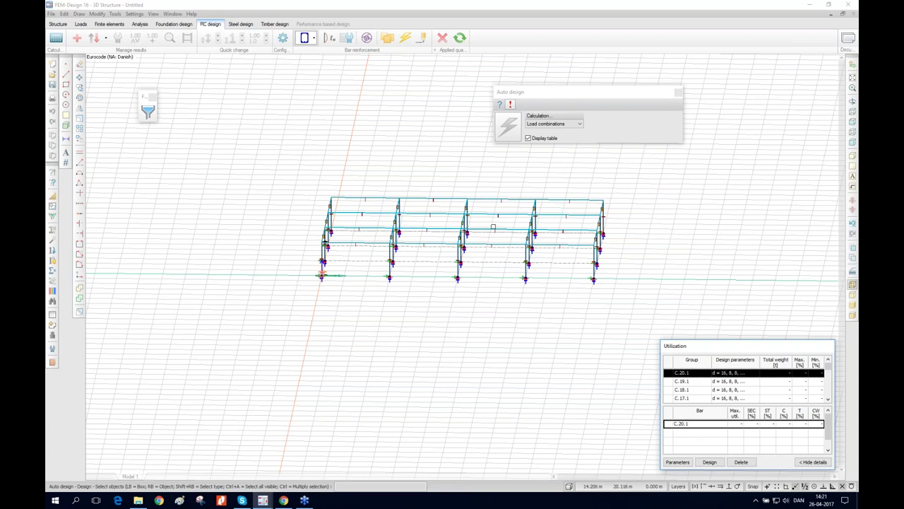
left_click_drag(531, 323, 647, 228)
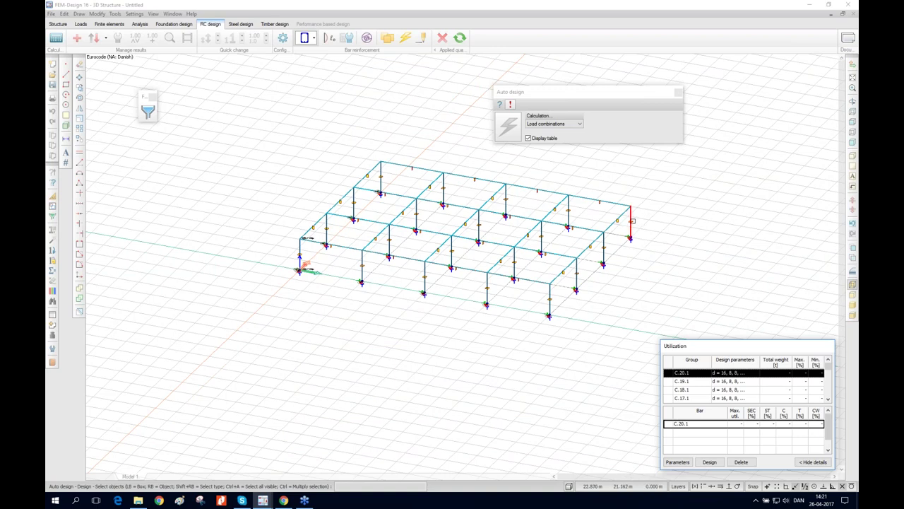
left_click(703, 386)
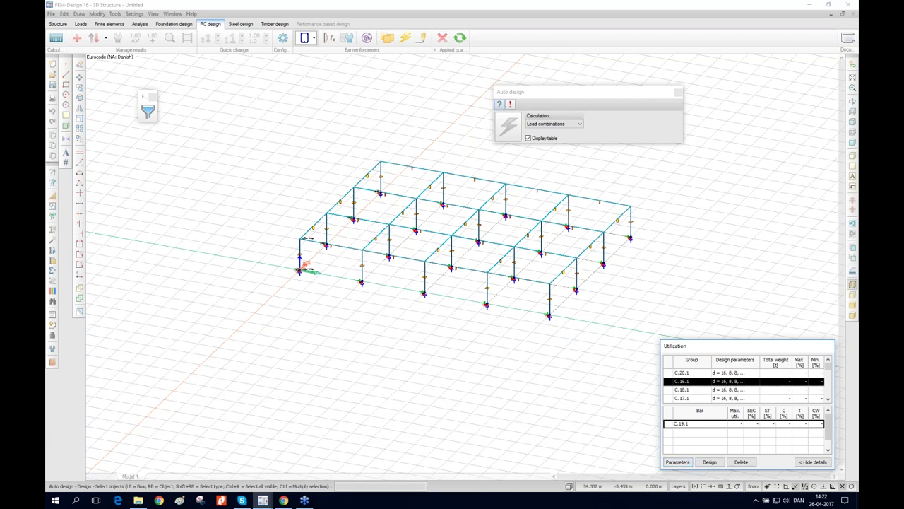
left_click(677, 461)
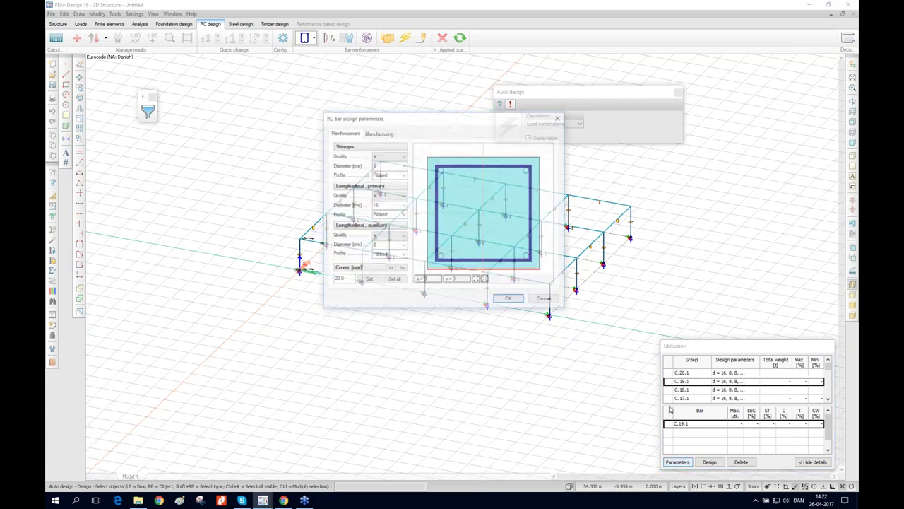
left_click(545, 300)
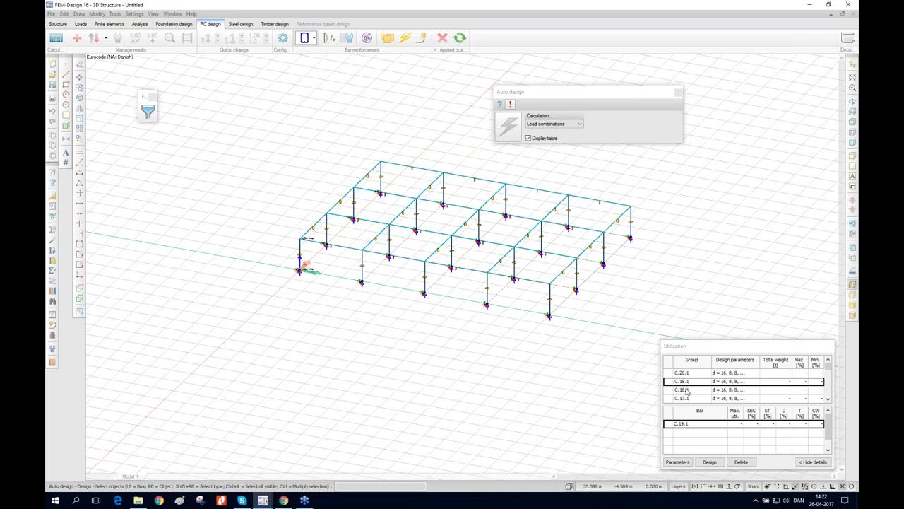
left_click(677, 461)
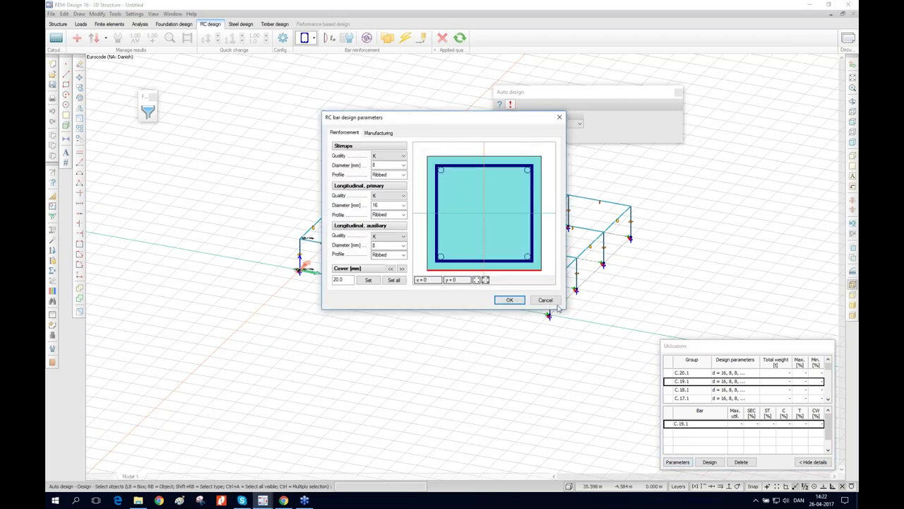
left_click(553, 302)
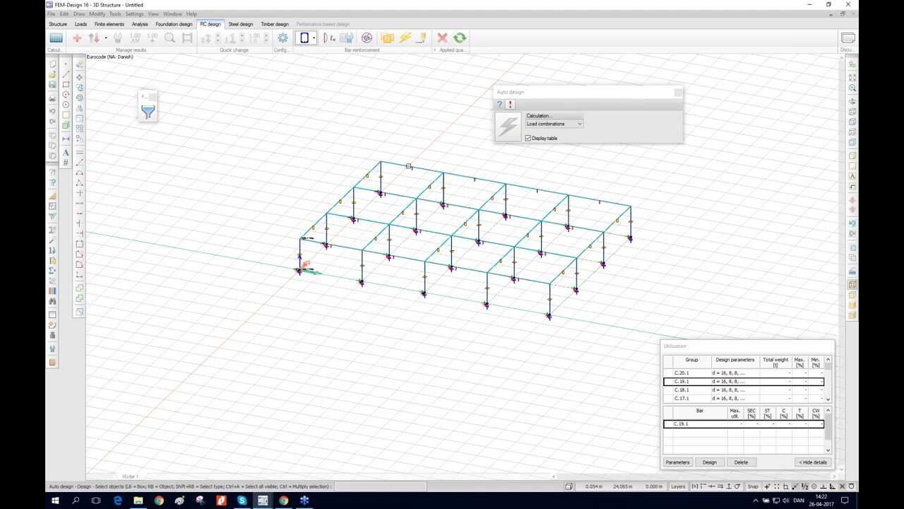
Step: Auto-design the reinforcement of the rear roof beam in the first bay and of all bars in the frame, and review the utilization list
left_click(408, 167)
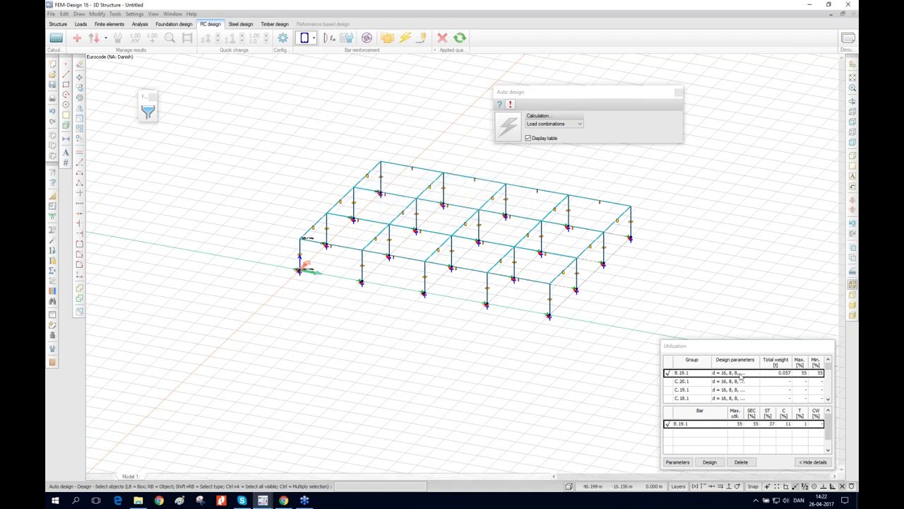
left_click(683, 377)
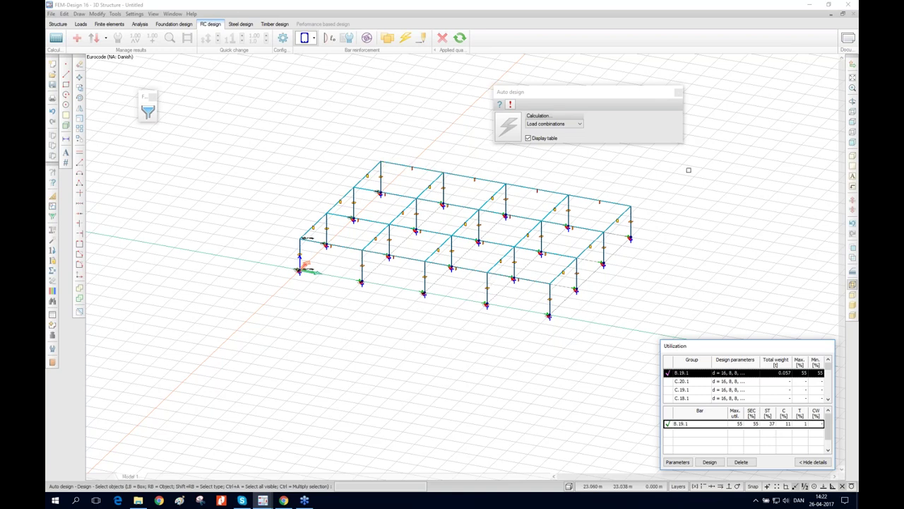
left_click(720, 143)
left_click(266, 329)
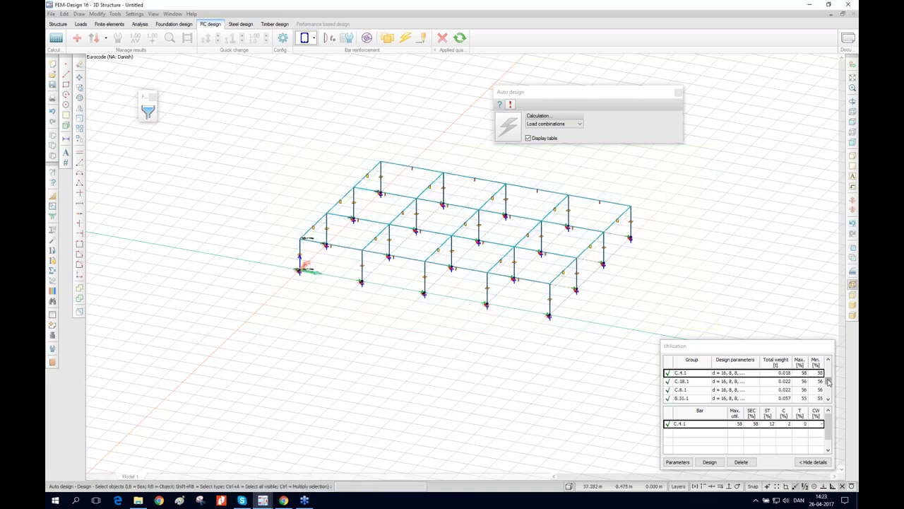
left_click(829, 381)
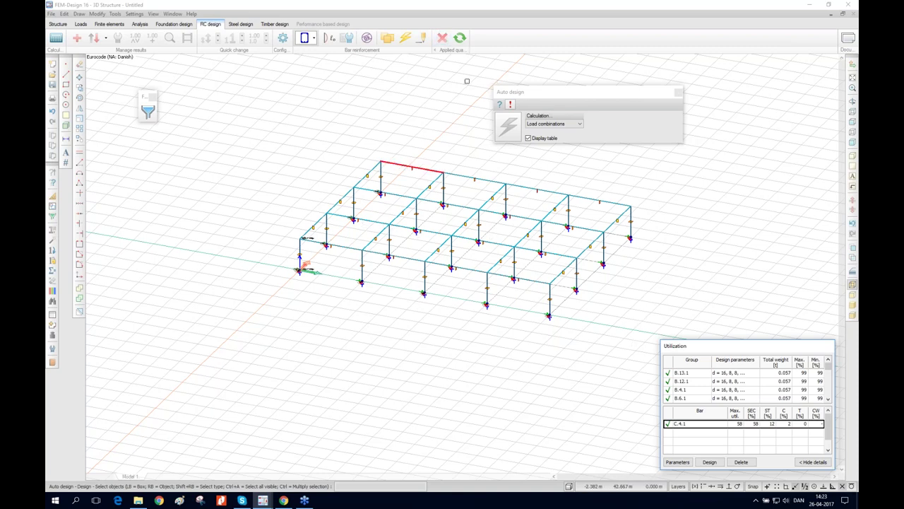
Step: Delete all applied RC bar reinforcement from the model
left_click(442, 38)
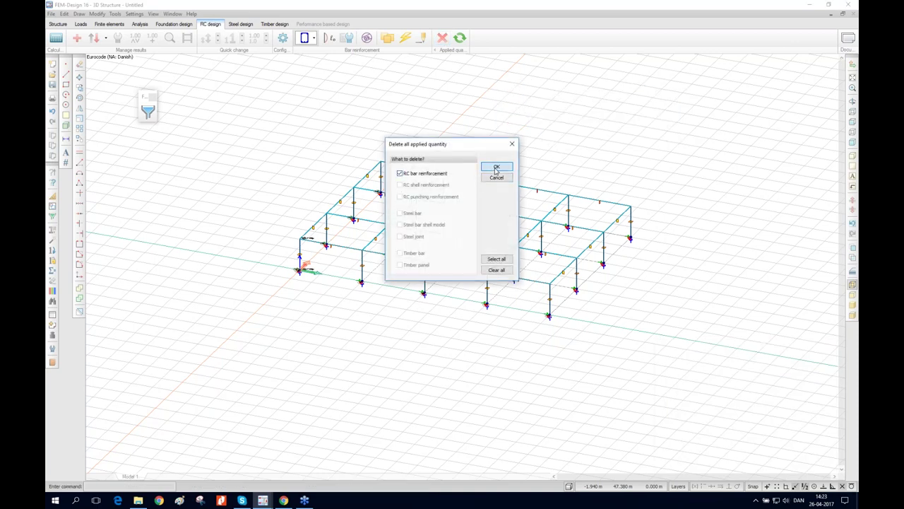
left_click(496, 168)
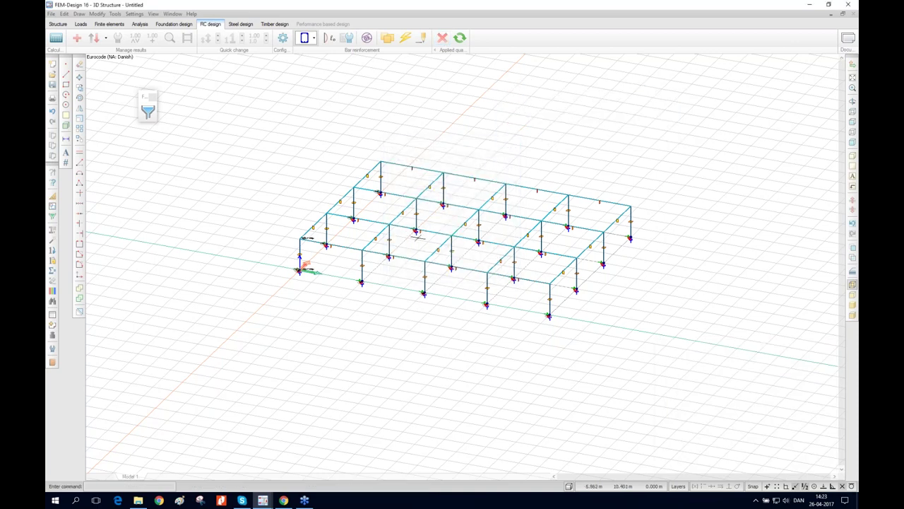
Step: Check the reinforcement calculation parameters of the rear roof beam in the first bay, and close them without changes
left_click(351, 39)
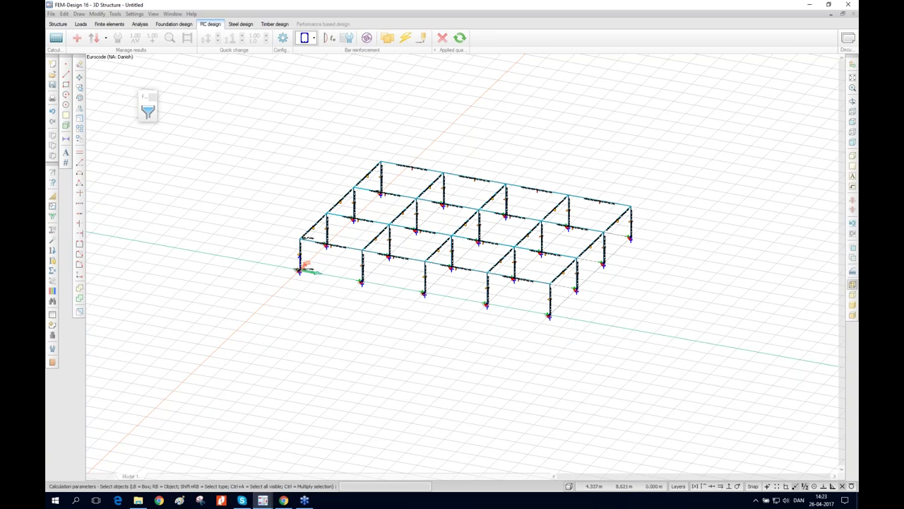
scroll(353, 88, "up", 3)
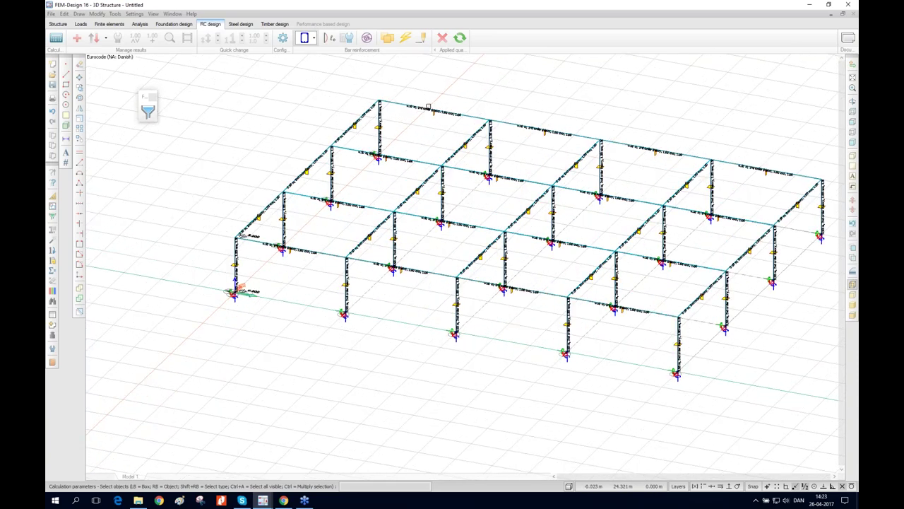
left_click(427, 108)
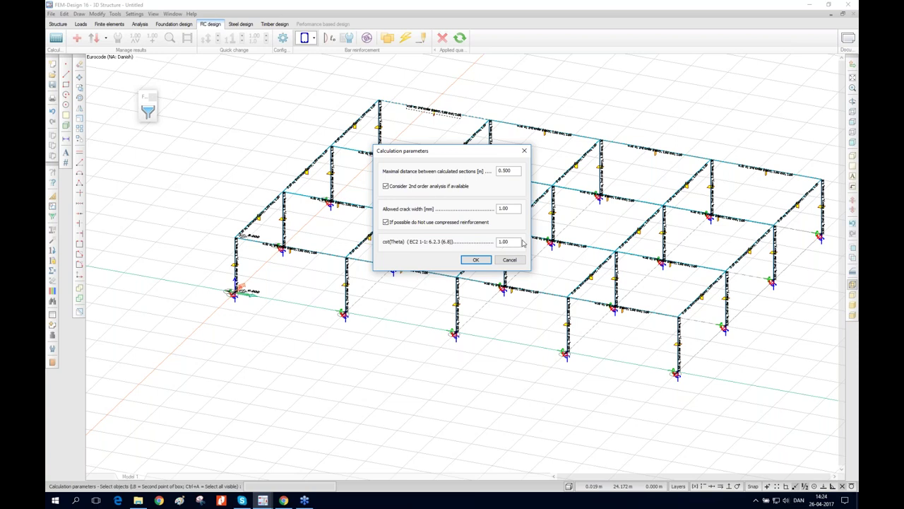
left_click(504, 260)
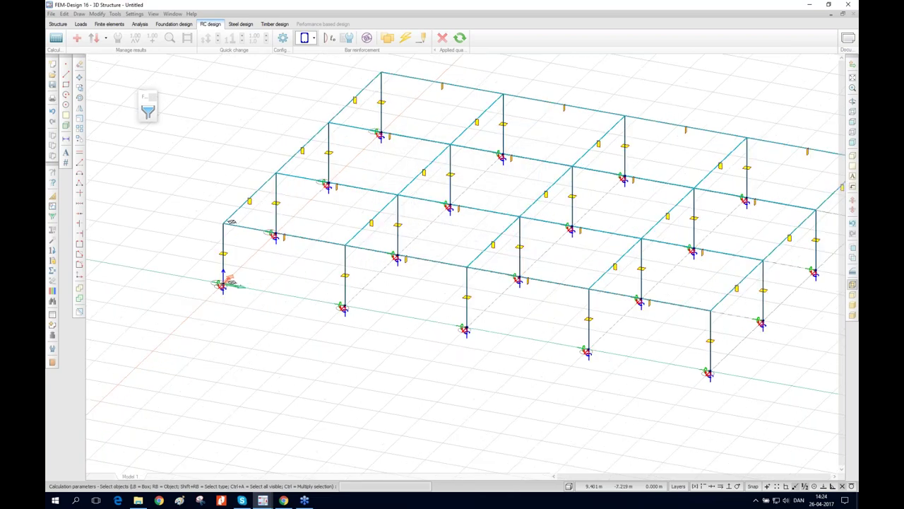
Step: Auto-design the bar reinforcement of the rear roof beam B.19.1 for load combinations
scroll(353, 367, "down", 4)
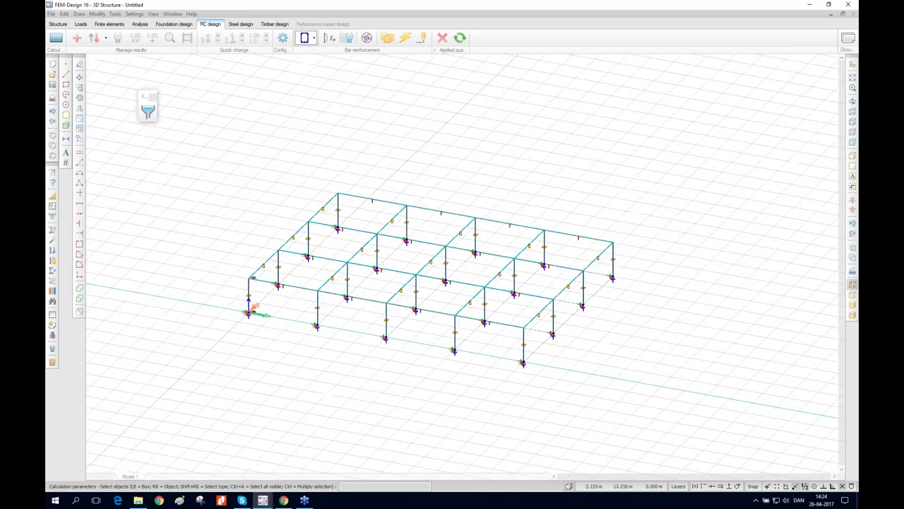
left_click_drag(396, 269, 465, 266)
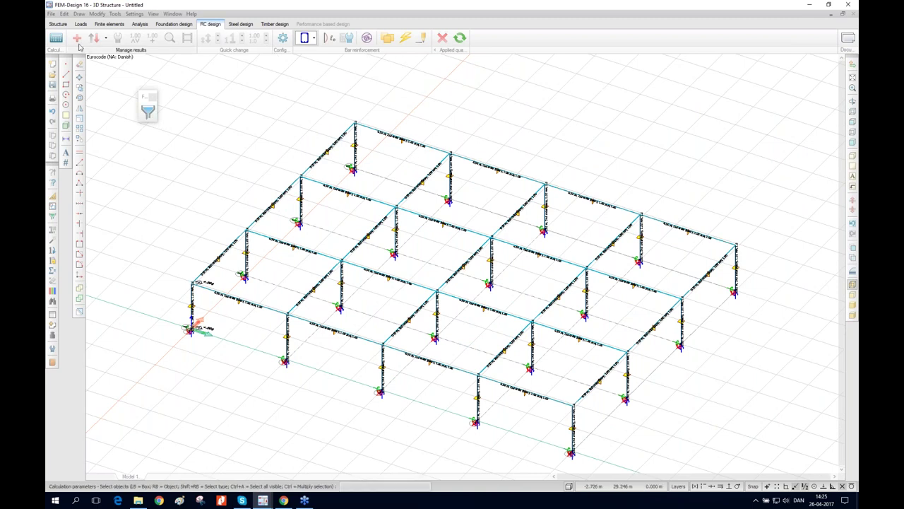
left_click(405, 39)
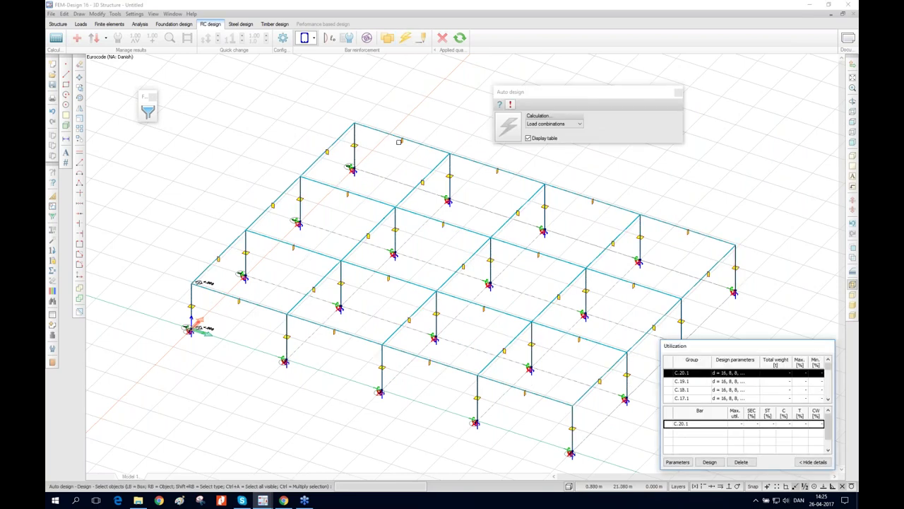
left_click(397, 138)
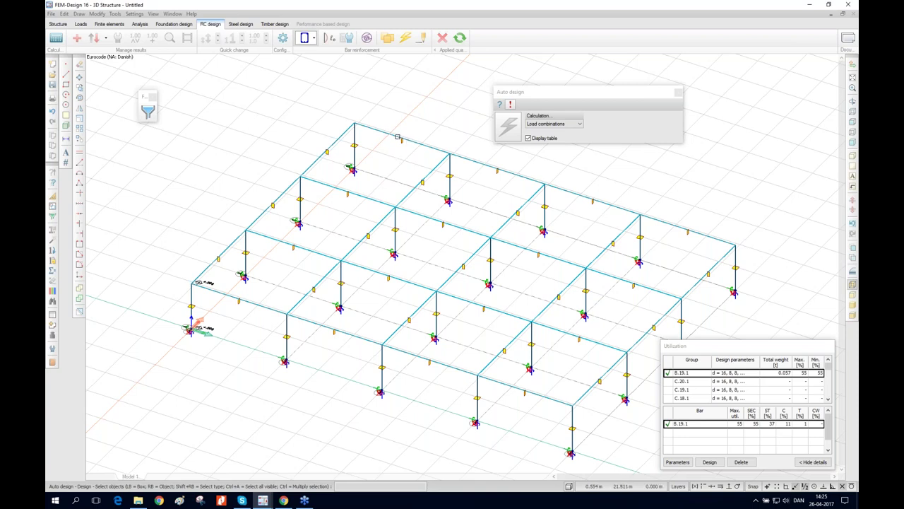
Step: Open the manual reinforcement design of the rear roof beam in the first bay and inspect its bars in 3D
left_click(421, 39)
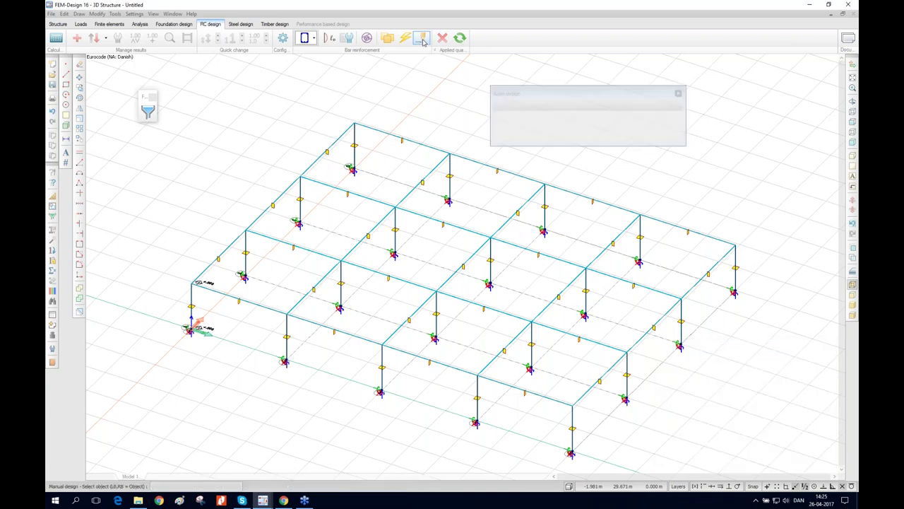
left_click(402, 139)
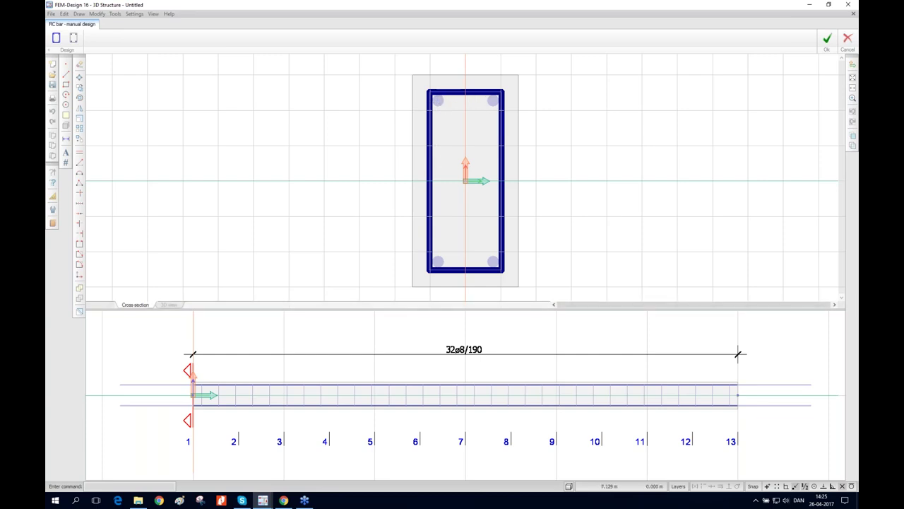
left_click(376, 339)
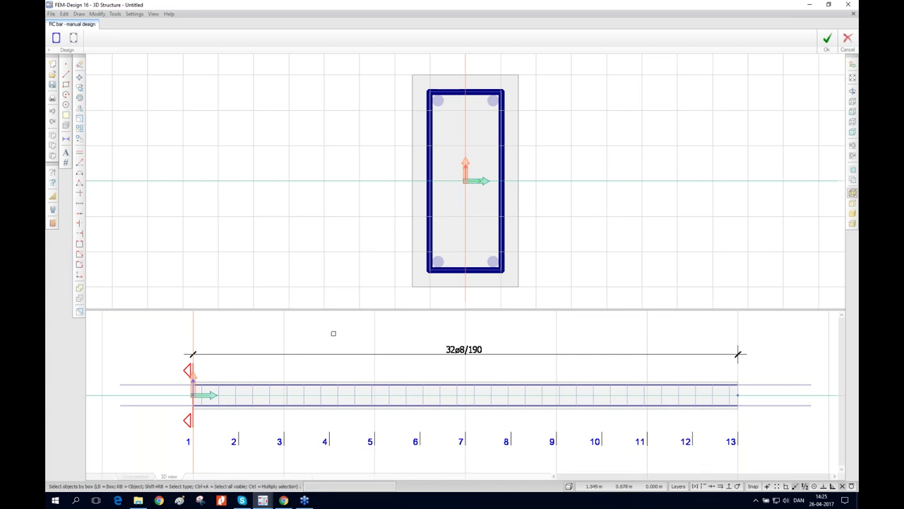
left_click_drag(335, 332, 276, 403)
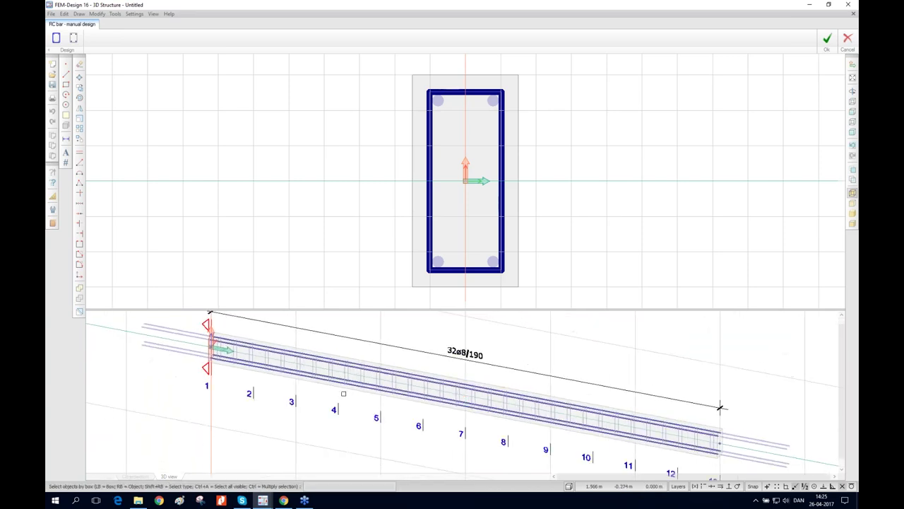
left_click_drag(680, 404, 721, 379)
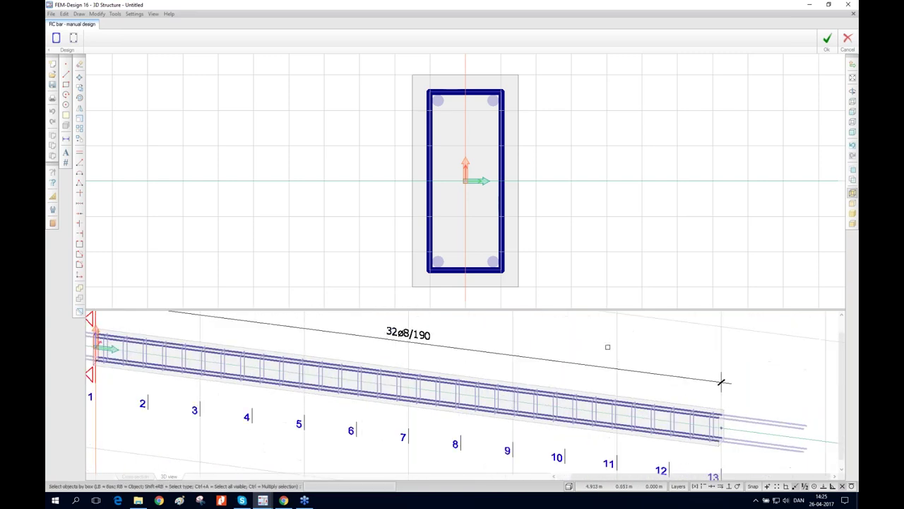
left_click(853, 113)
scroll(568, 364, "down", 2)
scroll(498, 365, "up", 1)
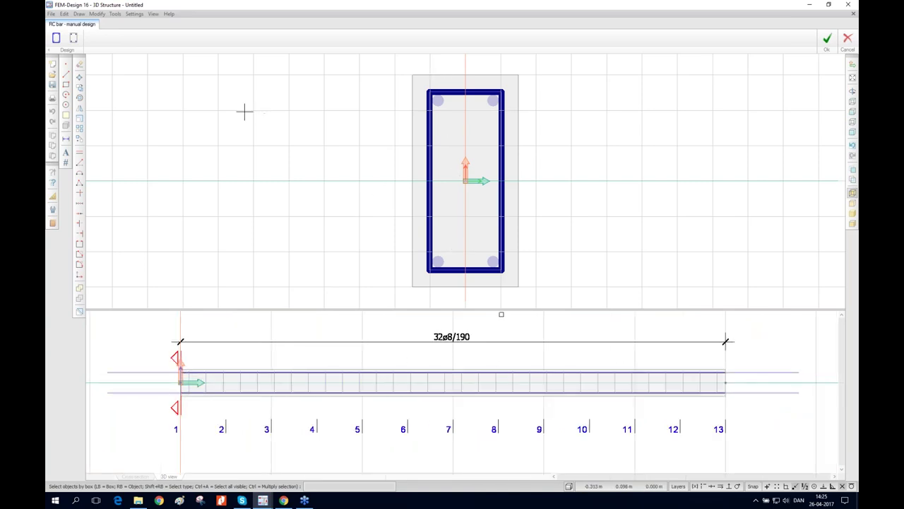
Step: Erase all auto-designed stirrups and longitudinal bars from the beam's cross-section
left_click(79, 64)
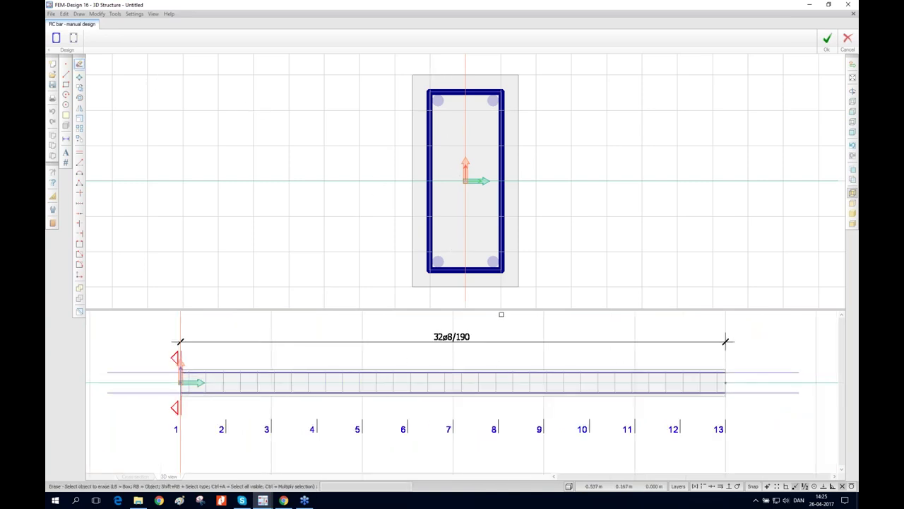
right_click(558, 72)
left_click(80, 64)
mouse_move(517, 79)
left_mouse_down()
mouse_move(413, 283)
mouse_move(349, 283)
left_mouse_up()
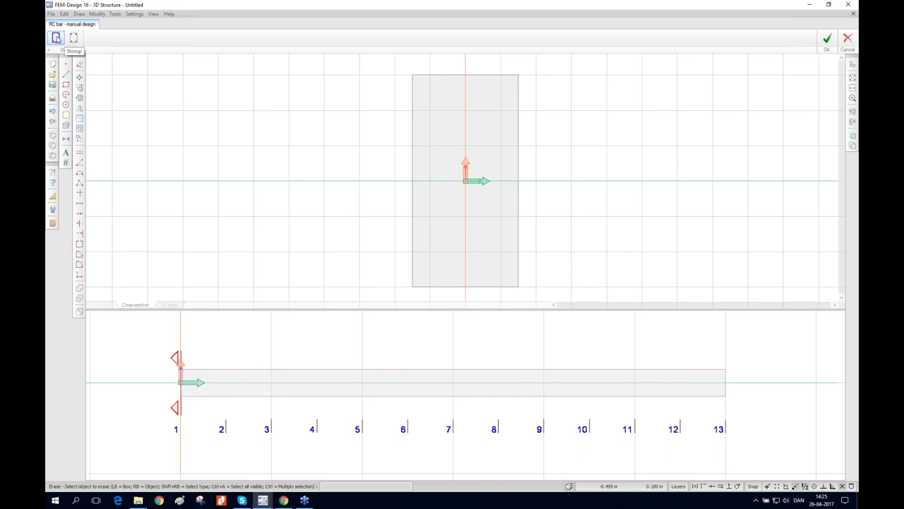
Step: Configure a new stirrup with quality P, diameter 8 mm and distance 100 mm, keeping the alignment as it is
left_click(57, 39)
left_click_drag(555, 93, 646, 120)
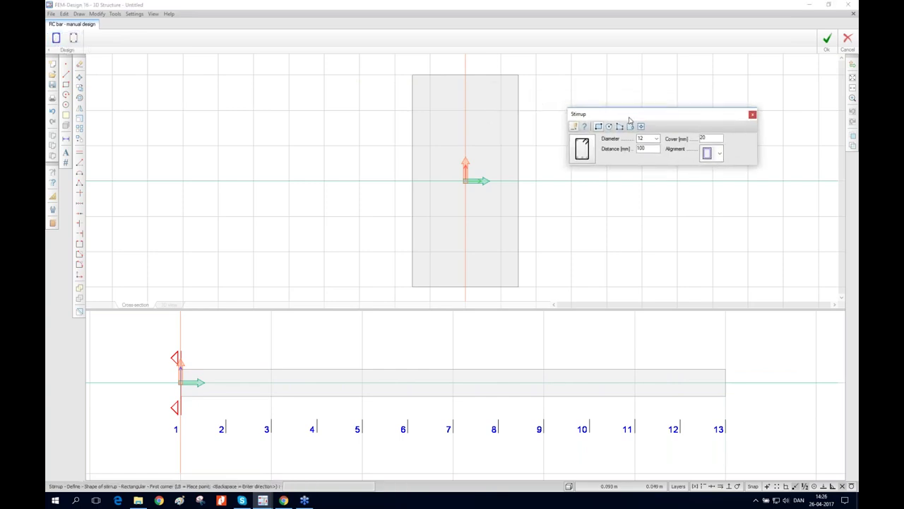
left_click(588, 152)
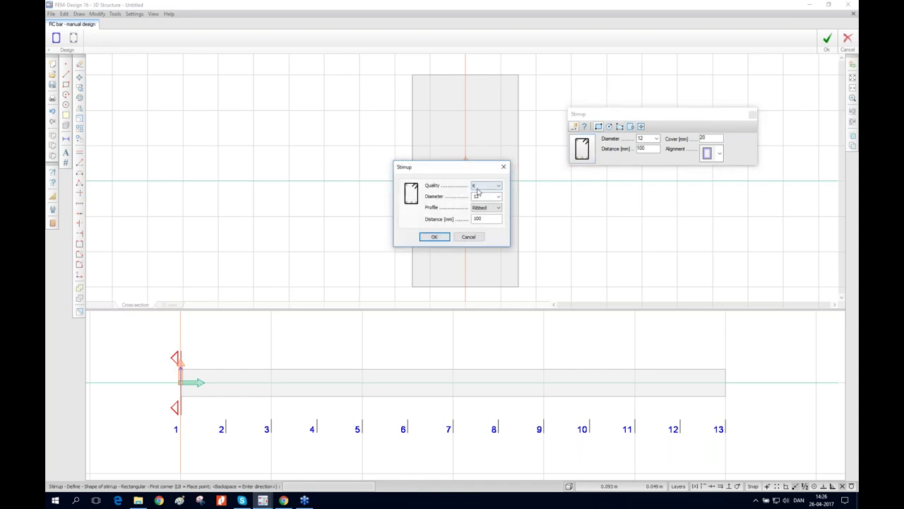
left_click(486, 189)
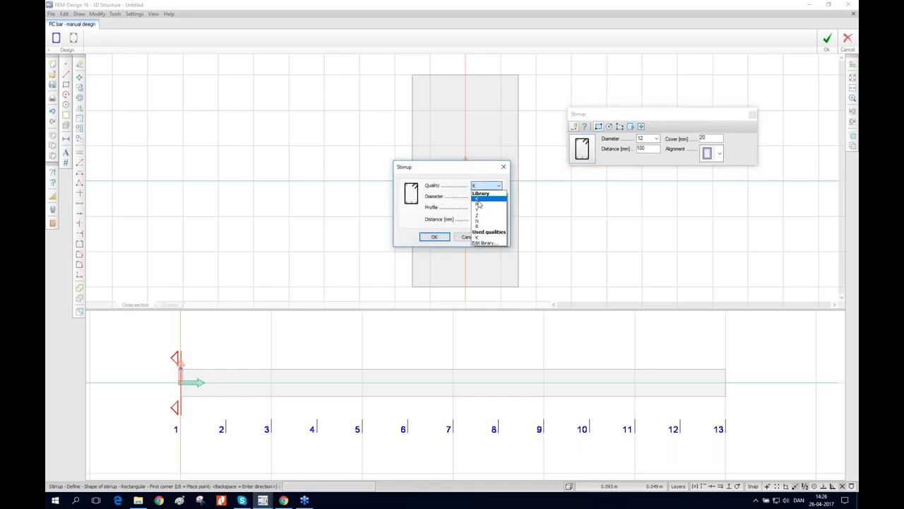
left_click(480, 206)
left_click(480, 207)
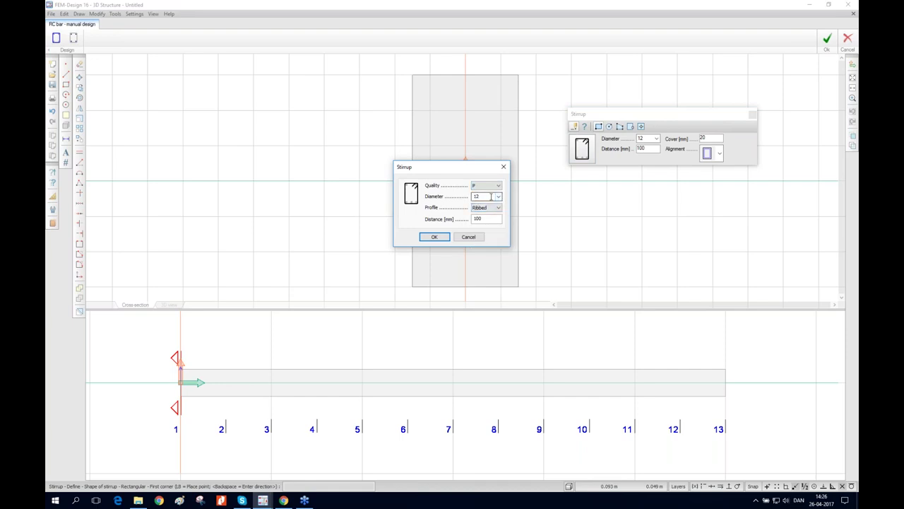
left_click(498, 196)
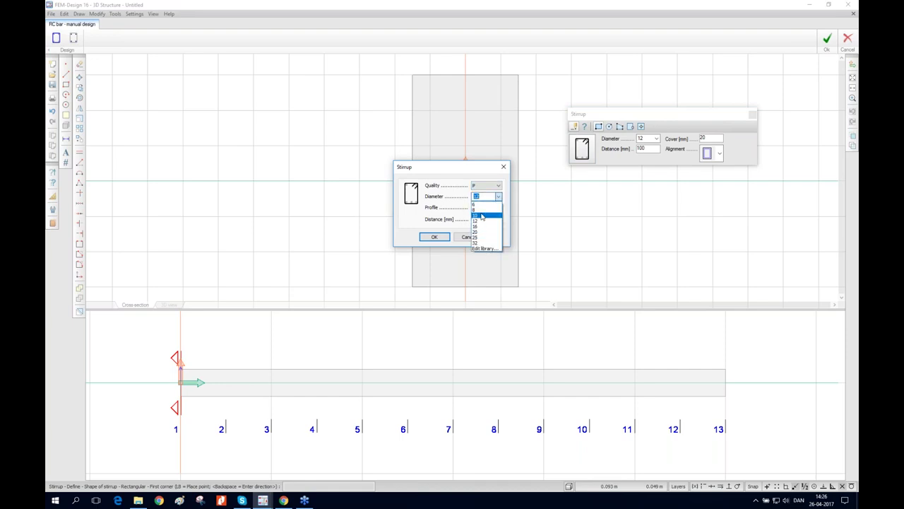
left_click(483, 217)
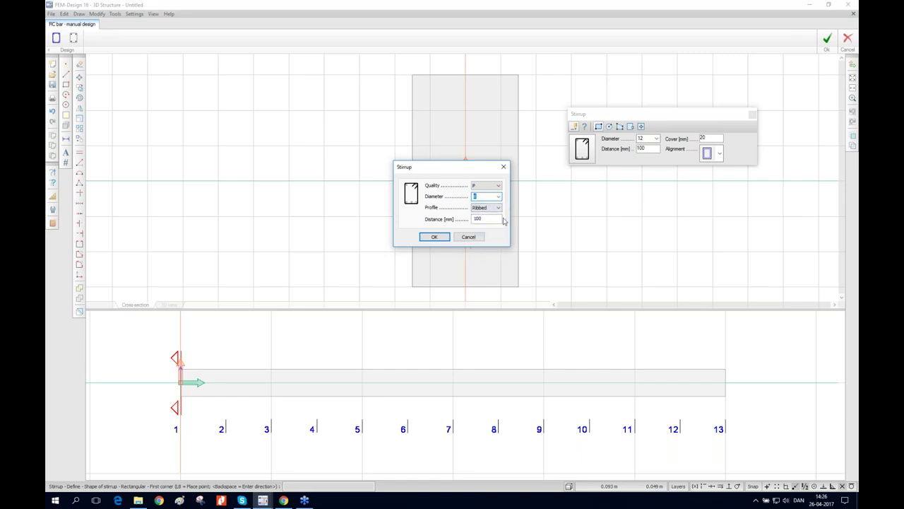
double_click(481, 218)
left_click(436, 237)
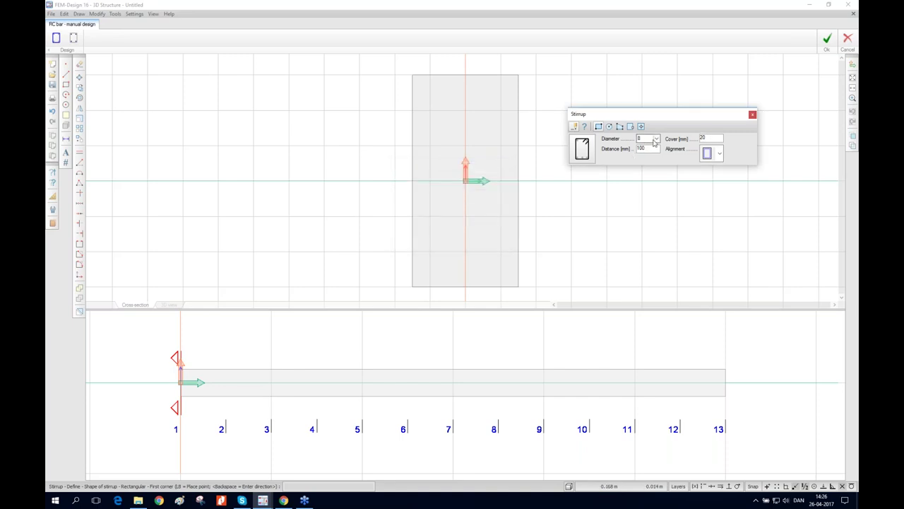
left_click(720, 154)
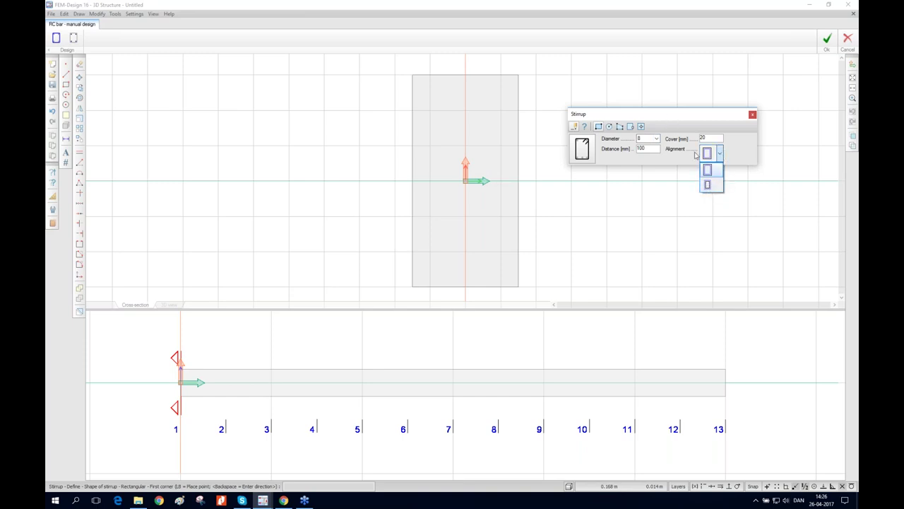
left_click(685, 119)
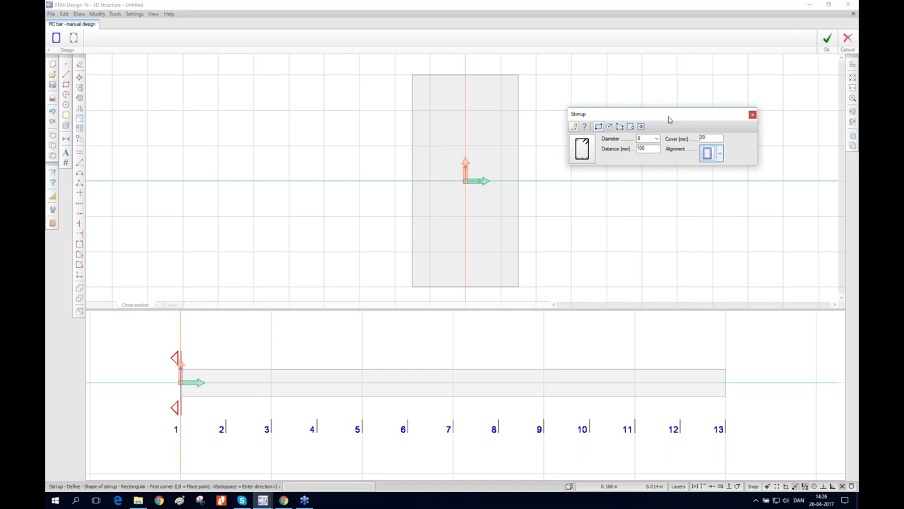
Step: Define a rectangular stirrup around the full cross-section and distribute it over the first 1 m from the beam's start
left_click(412, 75)
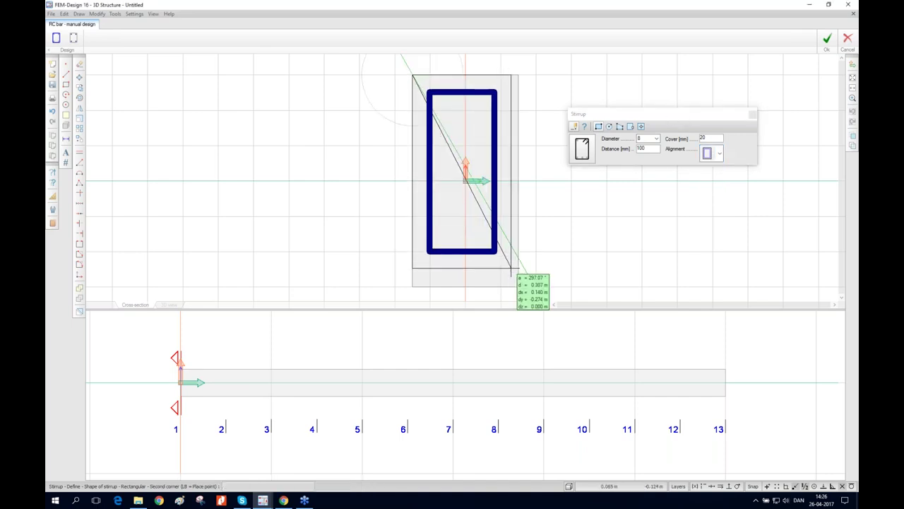
left_click(517, 286)
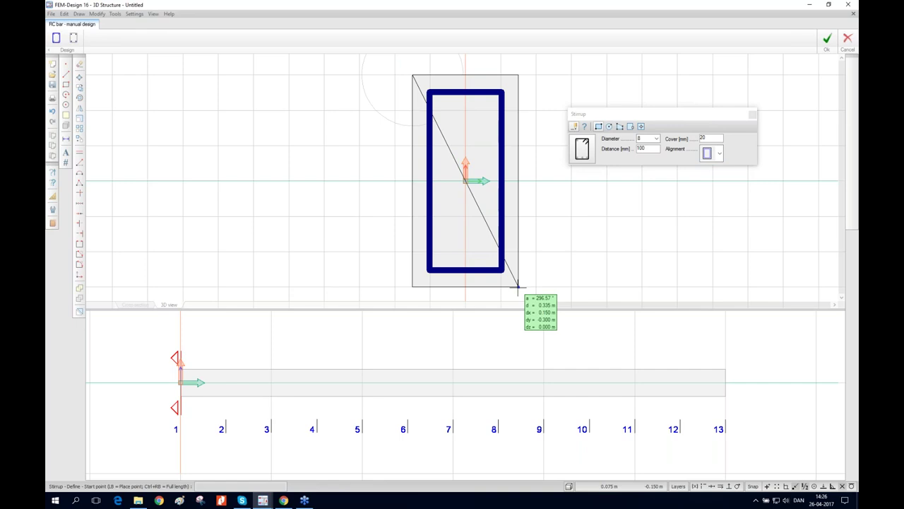
left_click(180, 381)
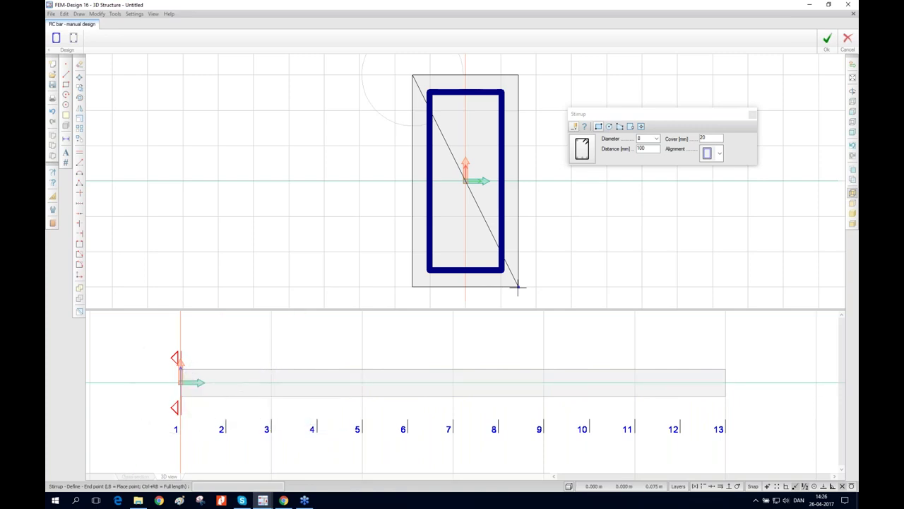
key("r")
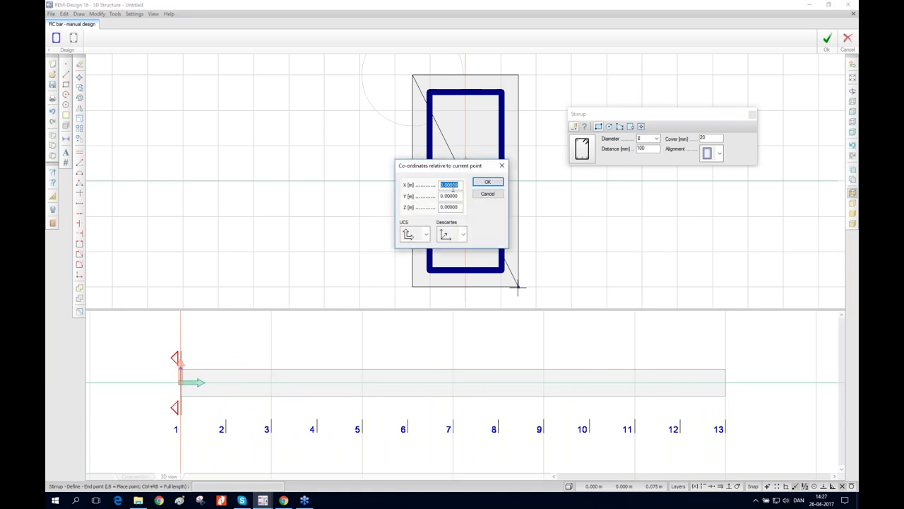
type("1")
left_click(487, 182)
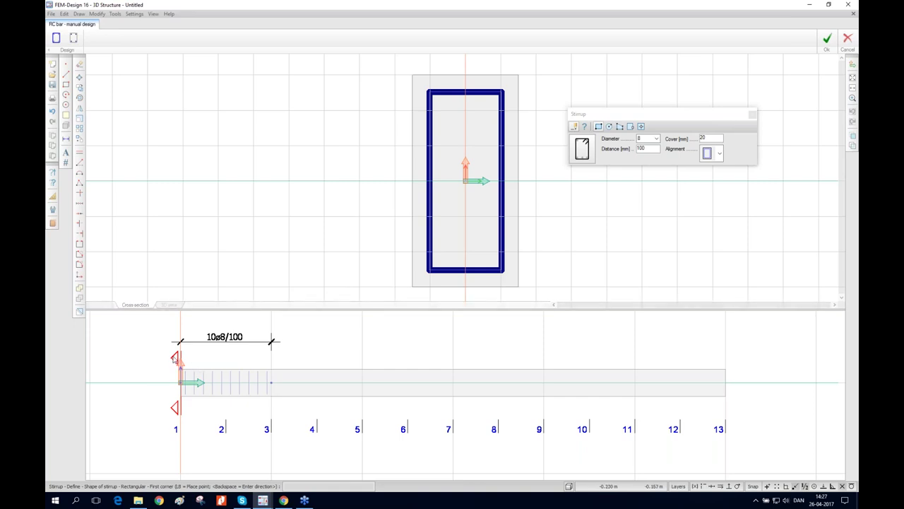
left_click(753, 115)
left_click(752, 115)
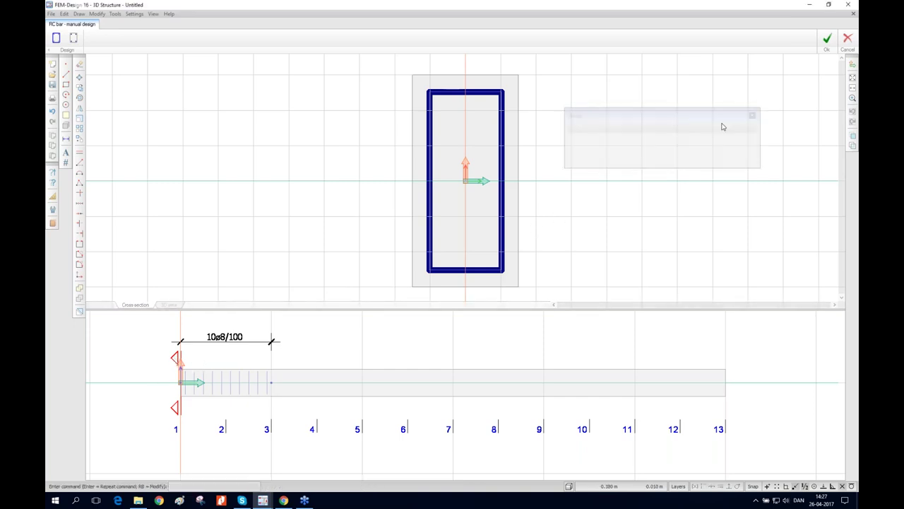
Step: Move the section marker about 2.3 m along the beam from its start
left_click(176, 355)
key("ctrl+m")
left_click(179, 383)
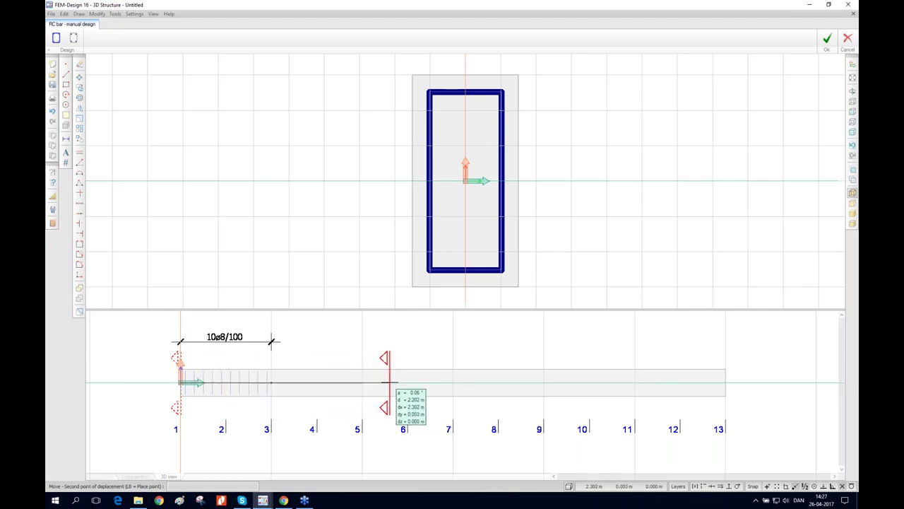
left_click(390, 382)
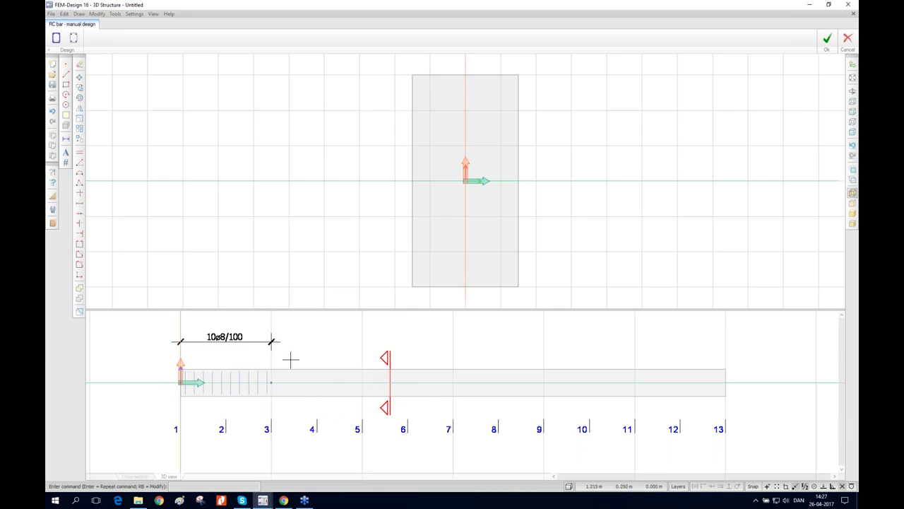
Step: Move the section marker to the far end of the beam at section 13
left_click(384, 355)
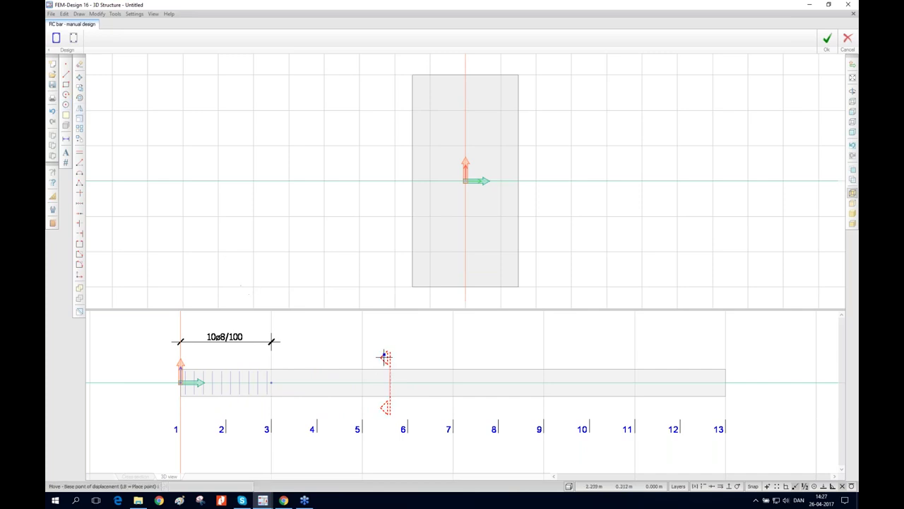
left_click(390, 382)
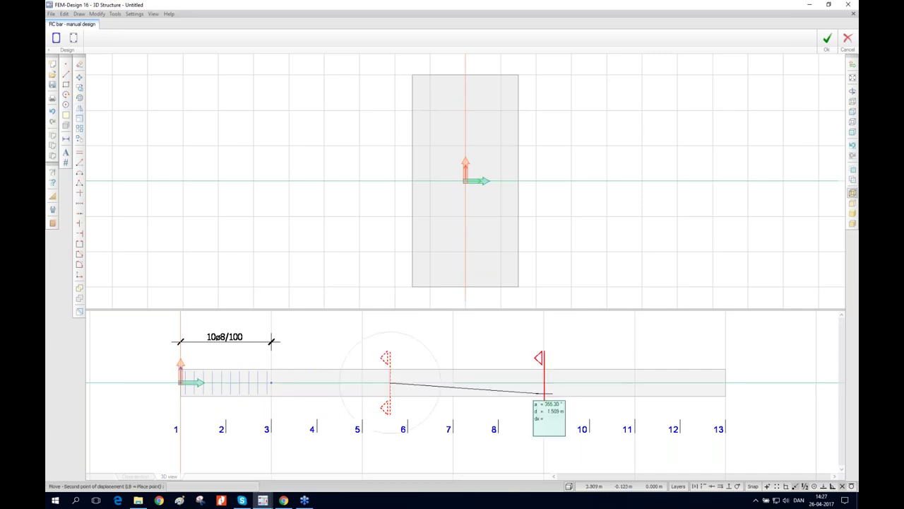
left_click(726, 381)
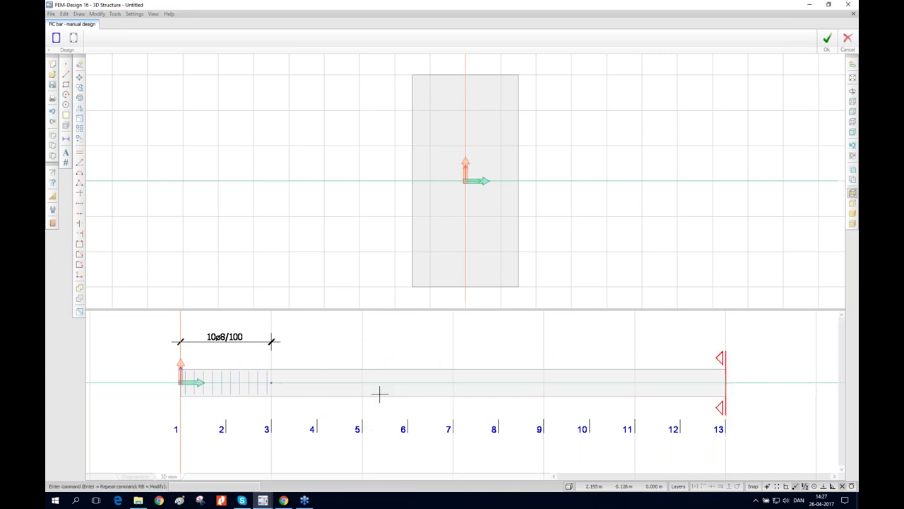
Step: Define a full-section rectangular 8 mm stirrup at 100 mm distance over about the last 1.1 m of the beam
left_click(56, 38)
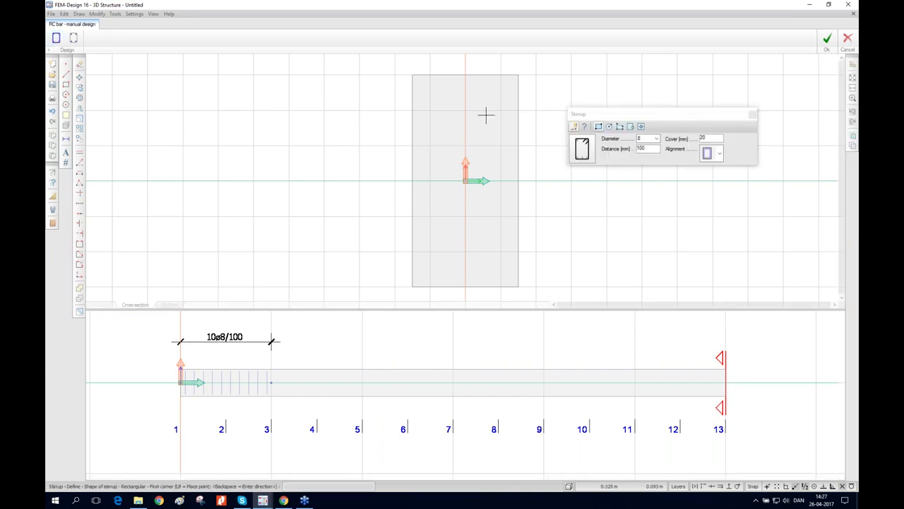
left_click(413, 74)
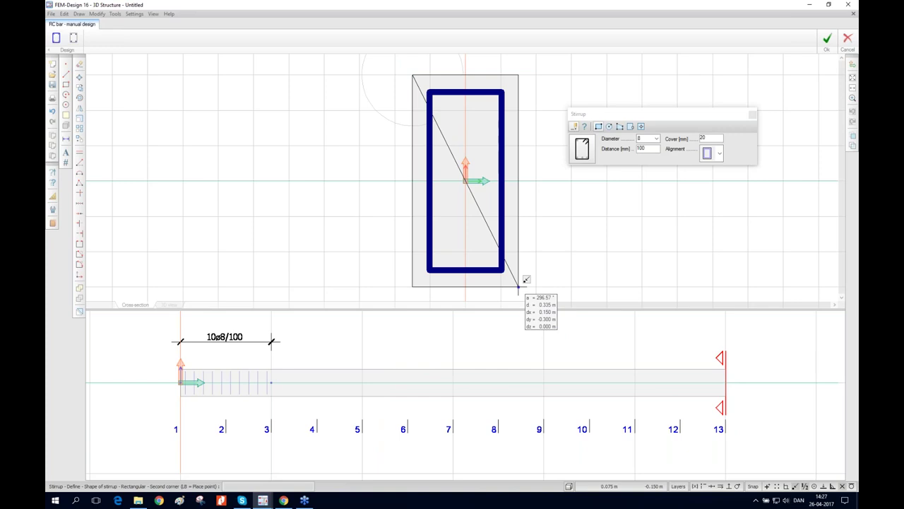
left_click(519, 286)
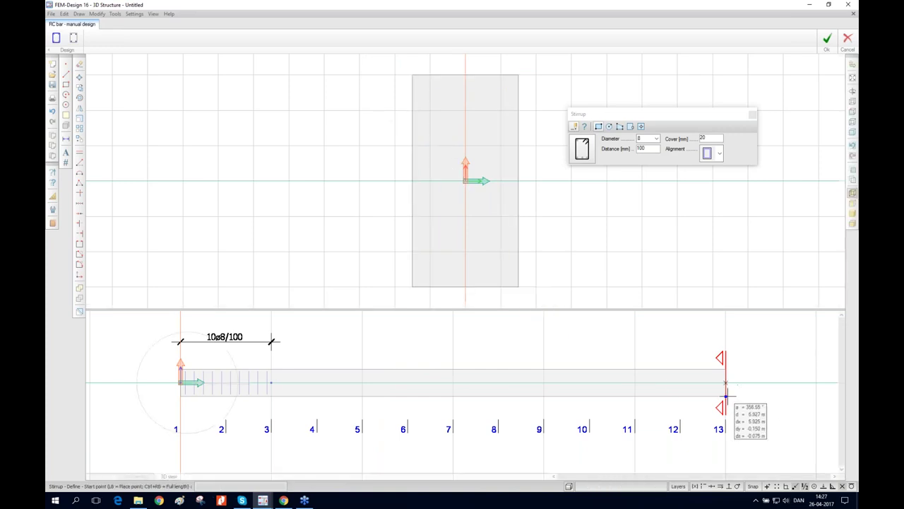
left_click(725, 382)
key("space")
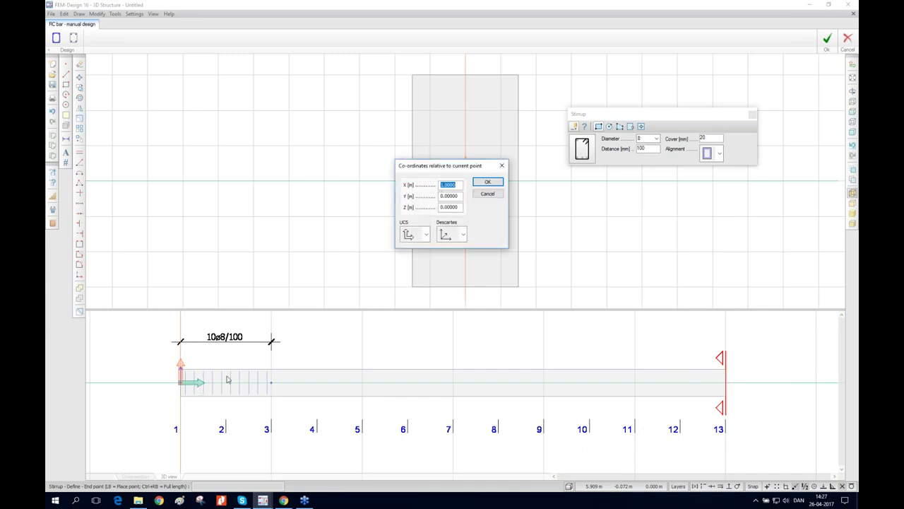
left_click(442, 185)
left_click(487, 182)
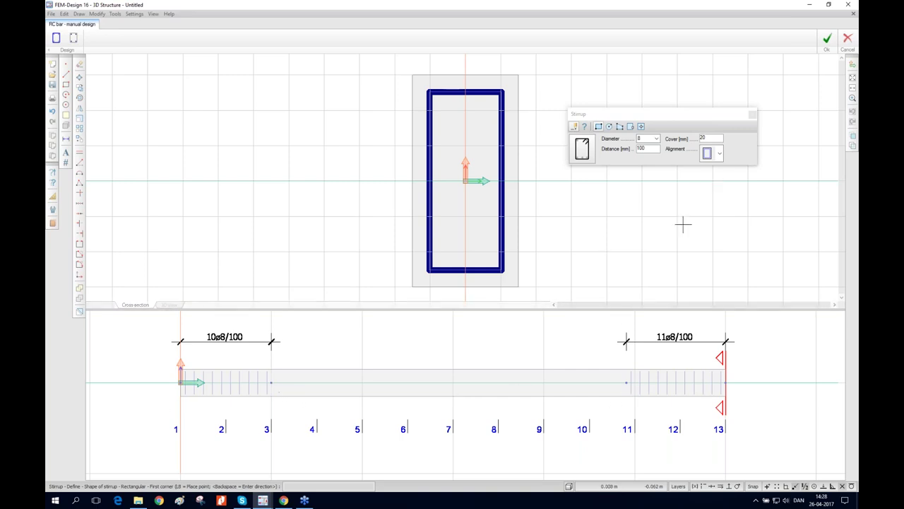
Step: Define a full-section rectangular 8 mm stirrup at 120 mm distance along the beam's middle stretch between the two end stirrup zones
double_click(639, 150)
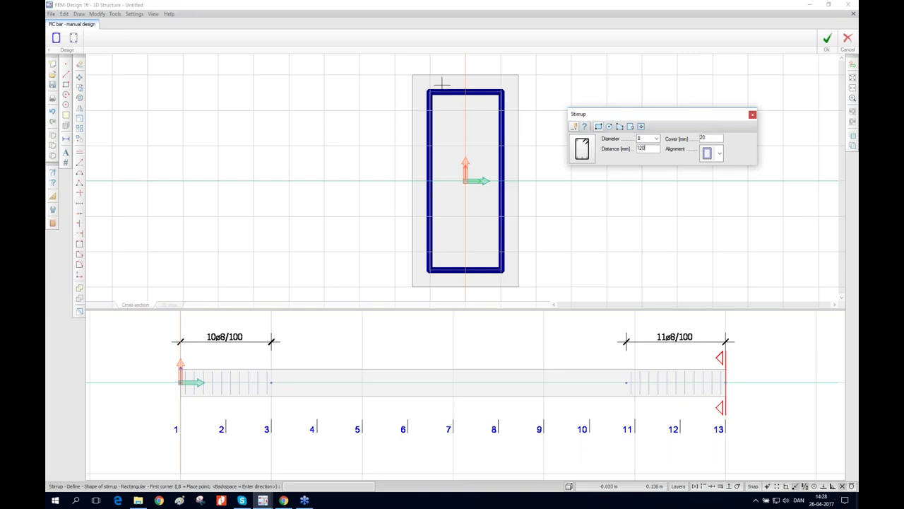
left_click(413, 76)
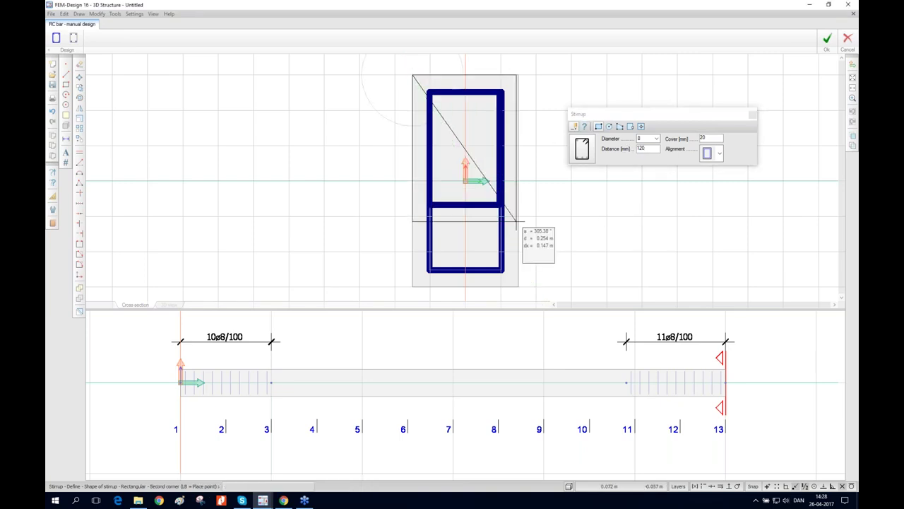
left_click(518, 286)
left_click(271, 382)
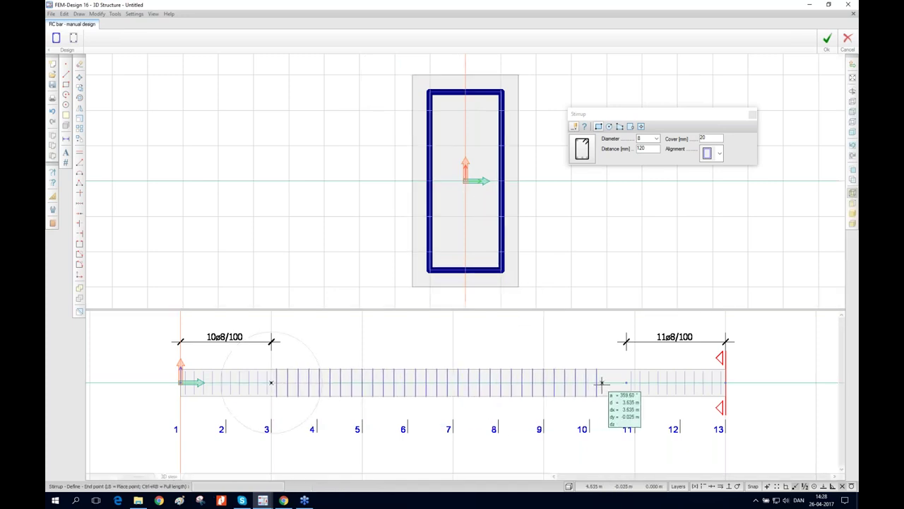
left_click(626, 382)
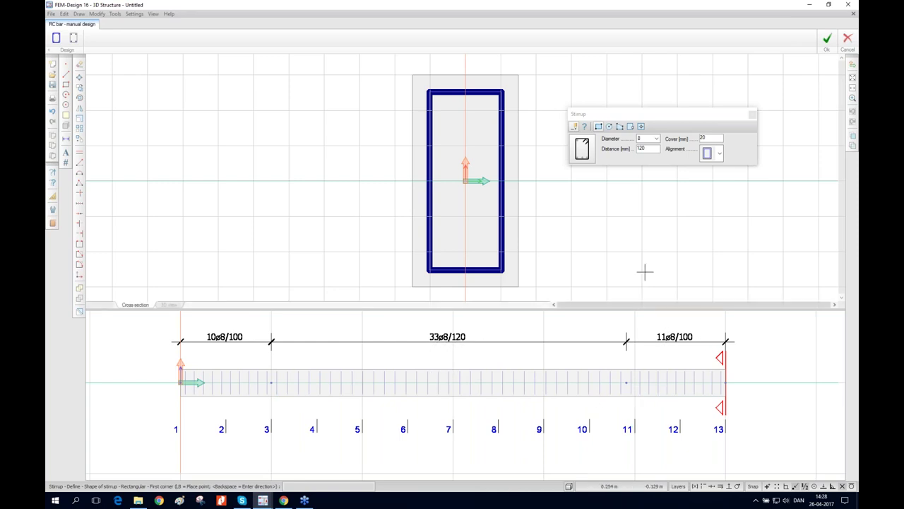
Step: Set the quality of the 12 mm ribbed longitudinal bars to P, with 800 mm start and end anchorage
left_click(73, 39)
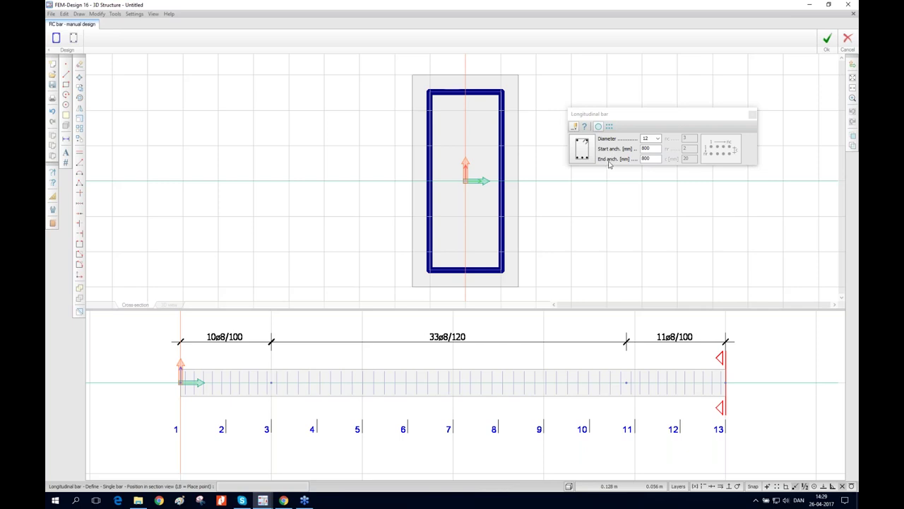
left_click(582, 148)
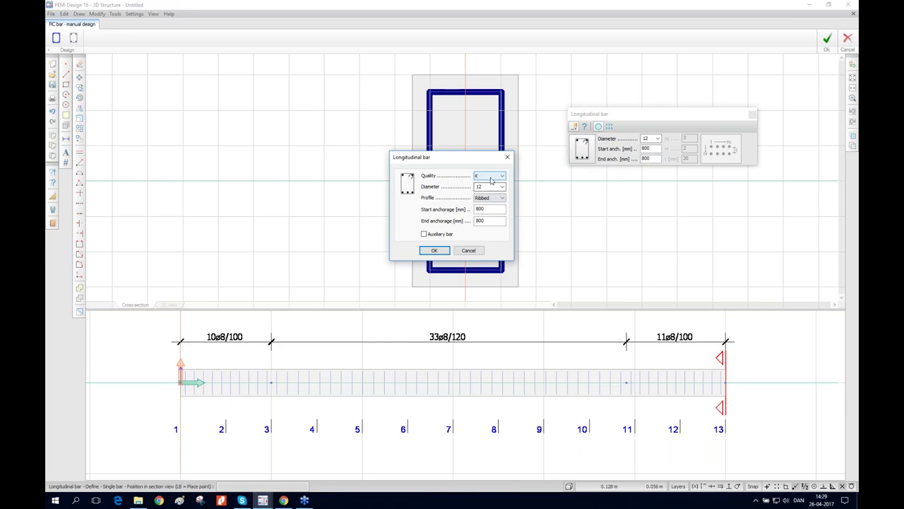
left_click(489, 176)
left_click(486, 195)
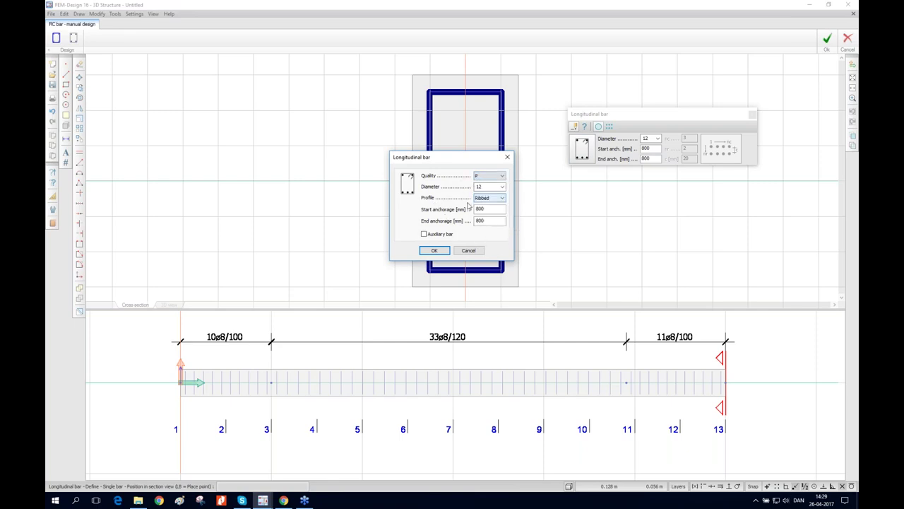
left_click(435, 251)
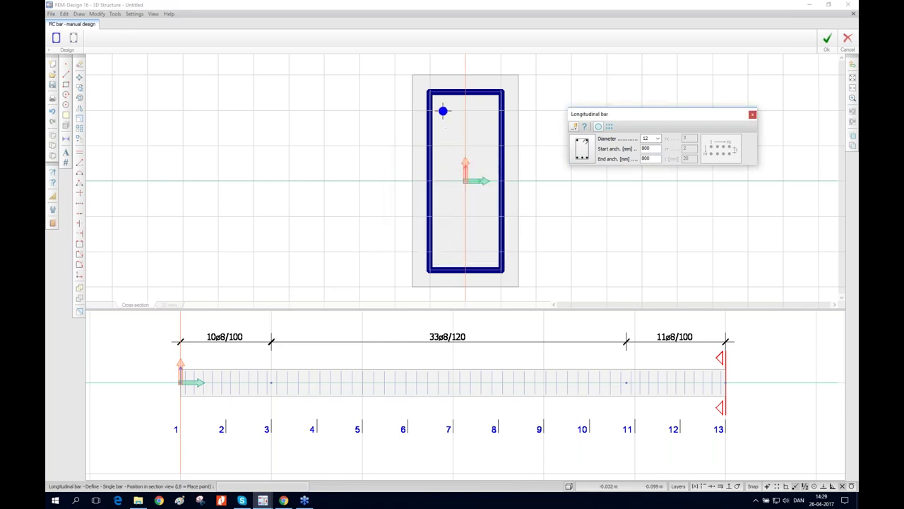
Step: Place single 12 mm longitudinal bars in both upper corners of the stirrup over the full beam length
left_click(435, 99)
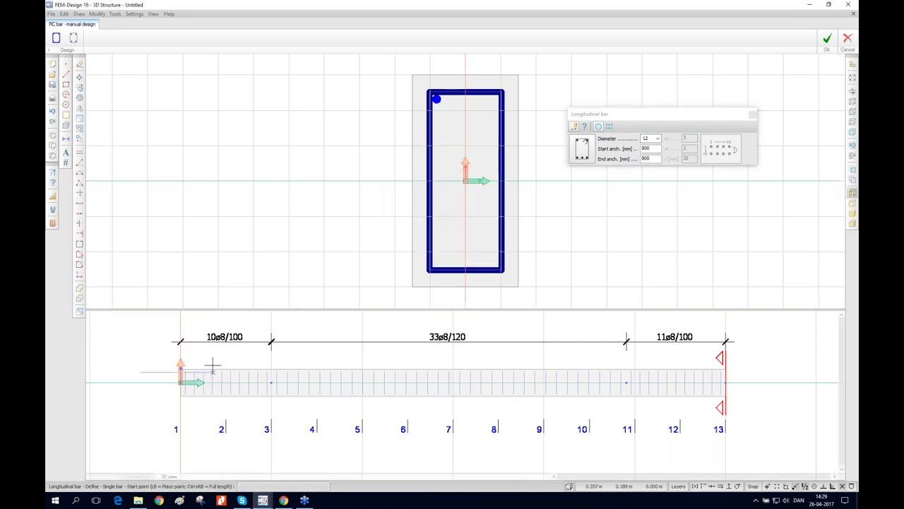
left_click(186, 373)
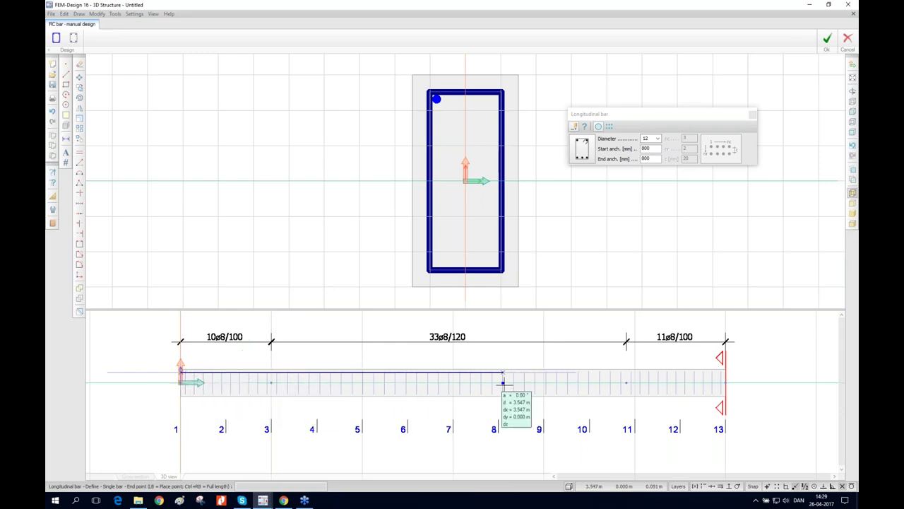
left_click(726, 382)
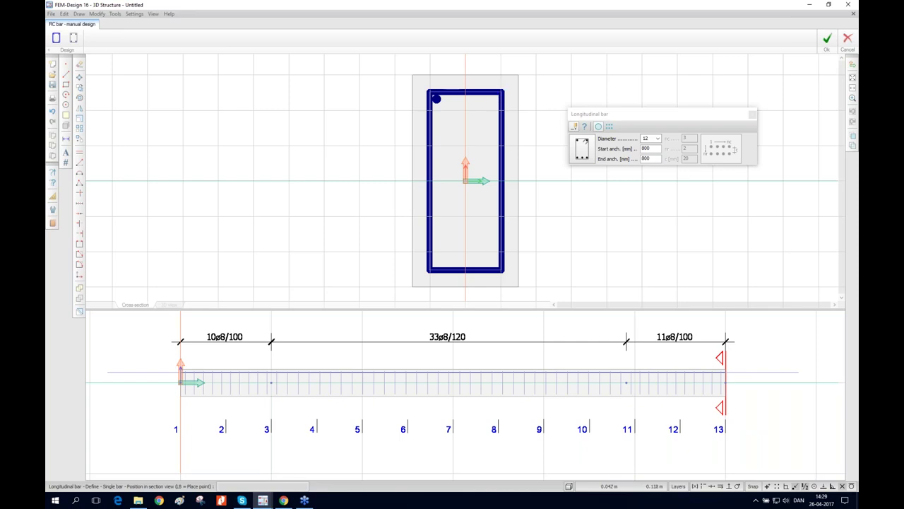
left_click(494, 99)
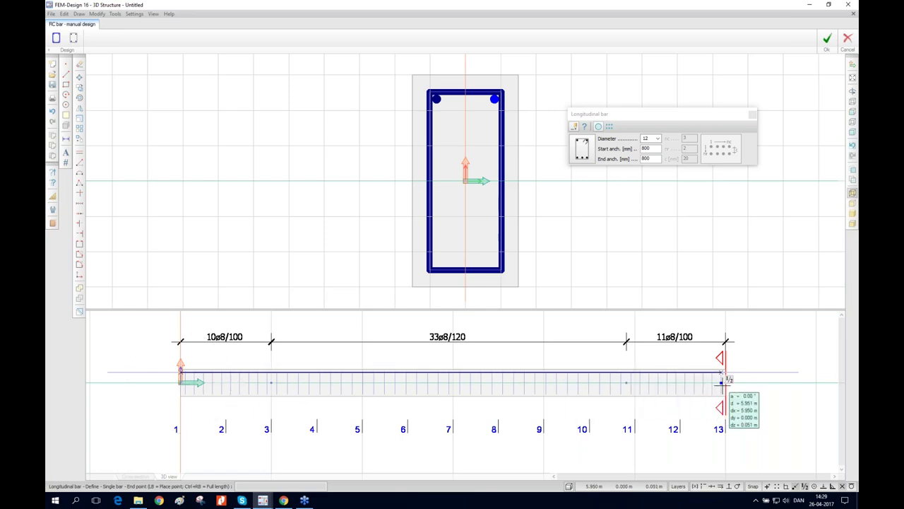
left_click(726, 383)
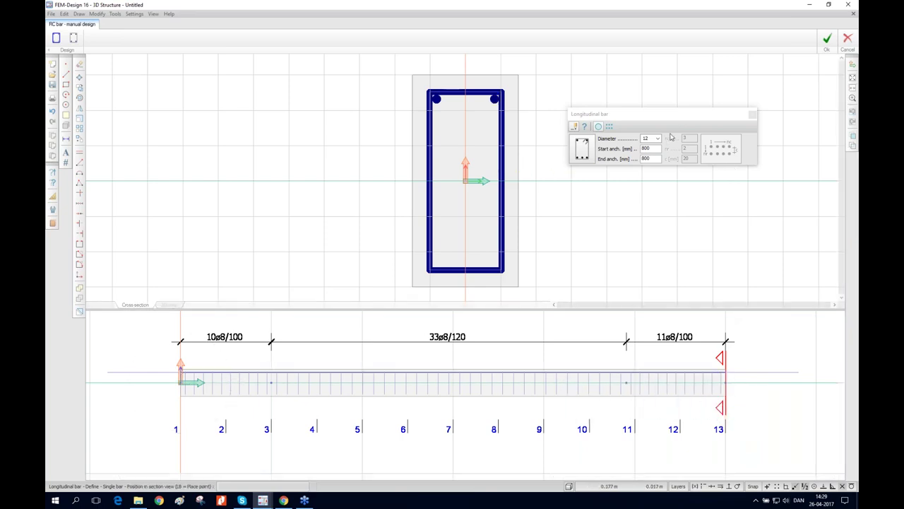
Step: Place a group of 12 mm bars, three columns by two rows, above the stirrup's lower edge over the full beam length
left_click(608, 126)
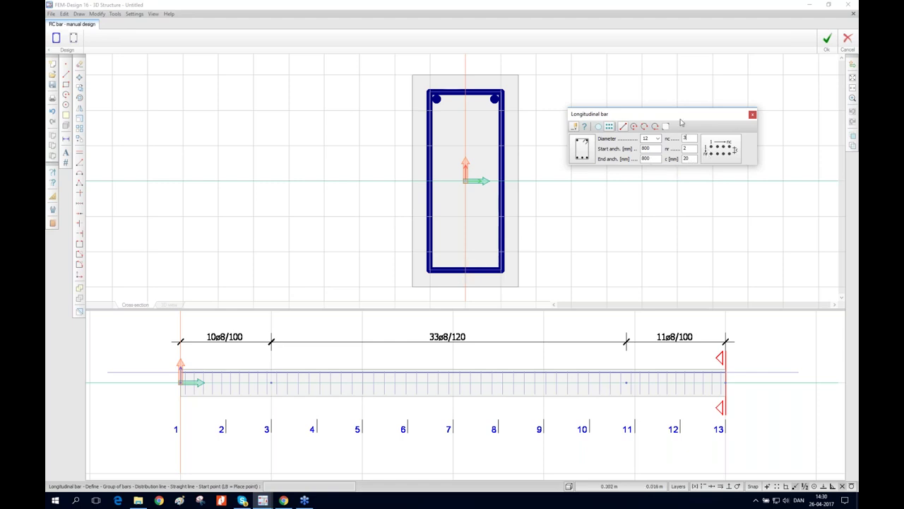
left_click(438, 261)
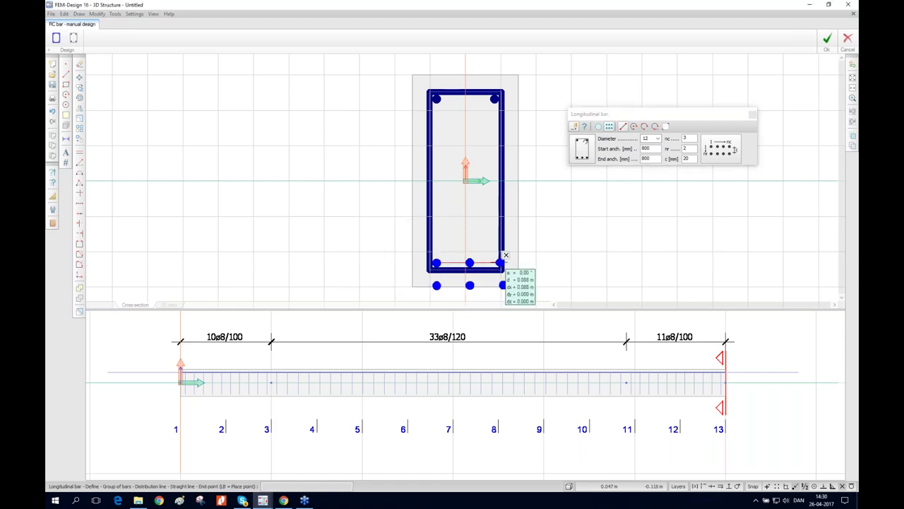
left_click(497, 265)
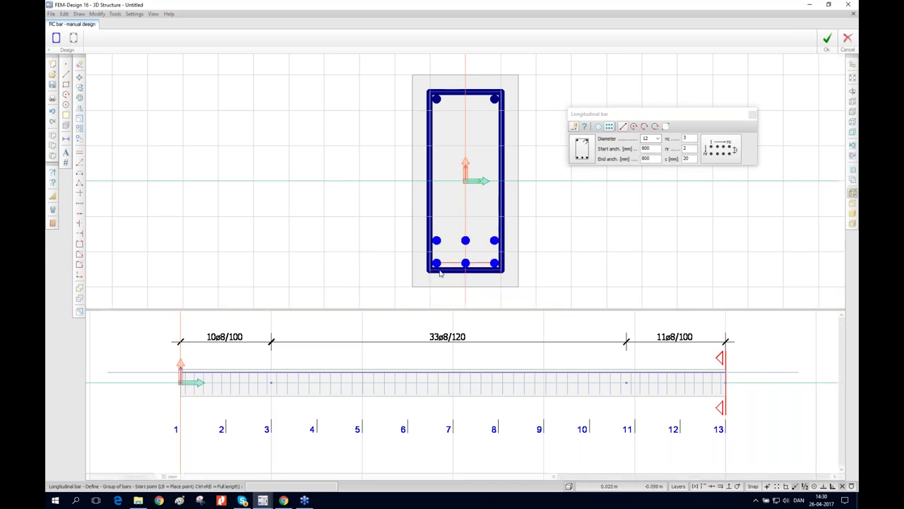
left_click(181, 386)
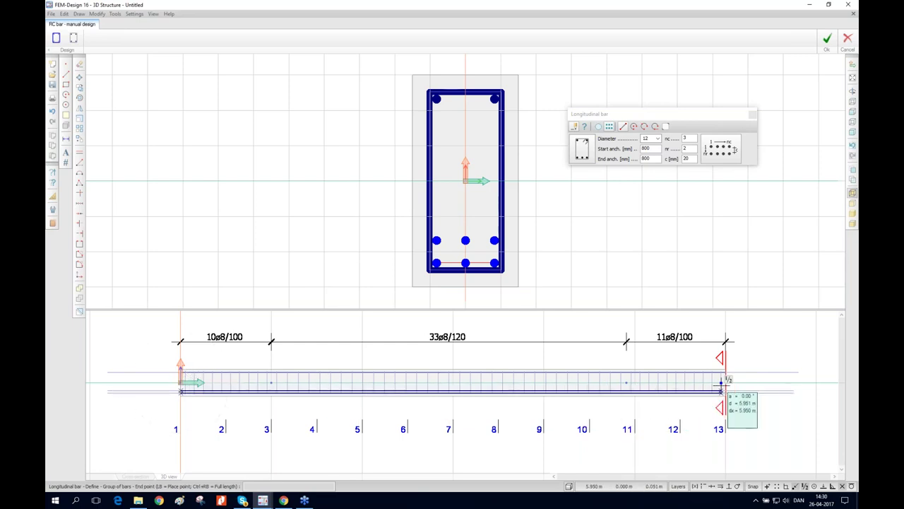
left_click(728, 382)
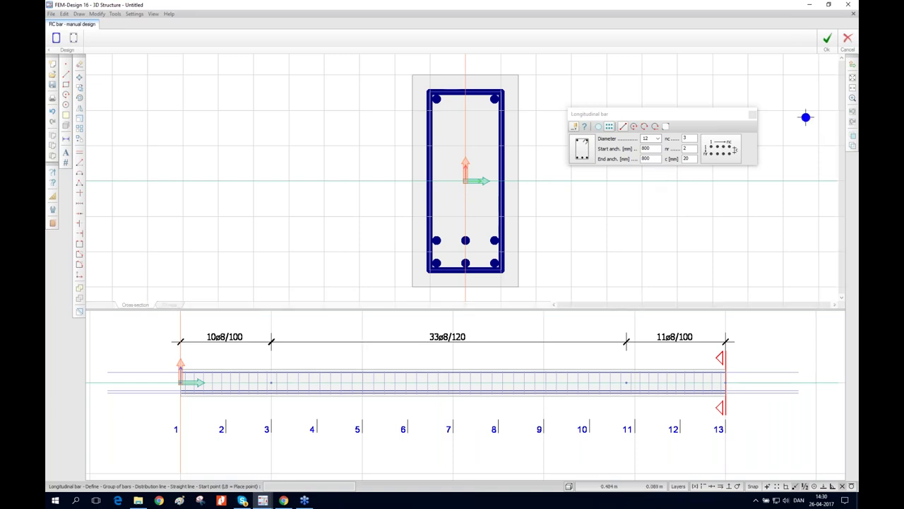
left_click(752, 113)
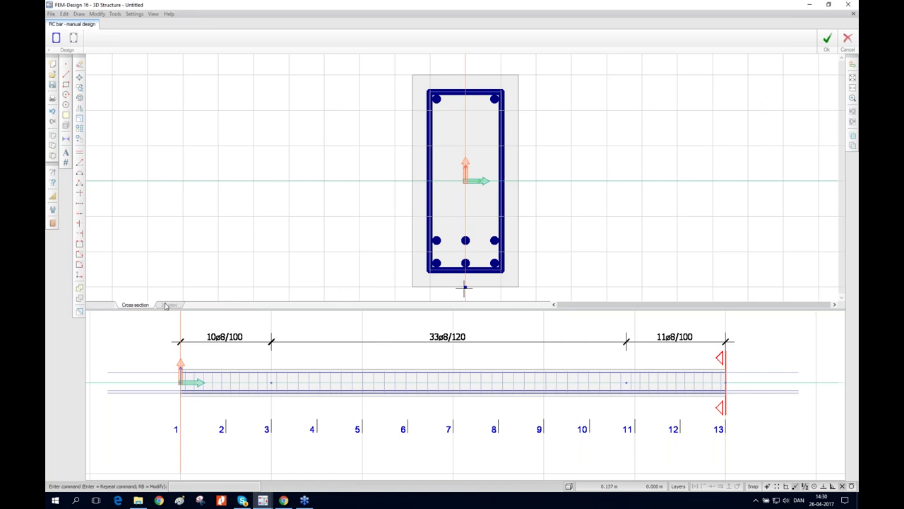
Step: Check the beam's reinforcement in the 3D view and accept the manual design
left_click(501, 355)
middle_click_drag(501, 356, 417, 442)
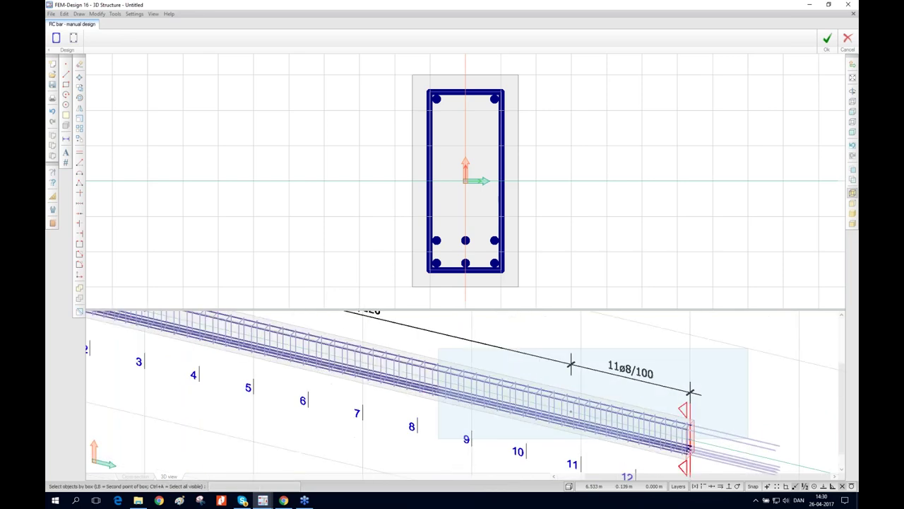
left_click(614, 426)
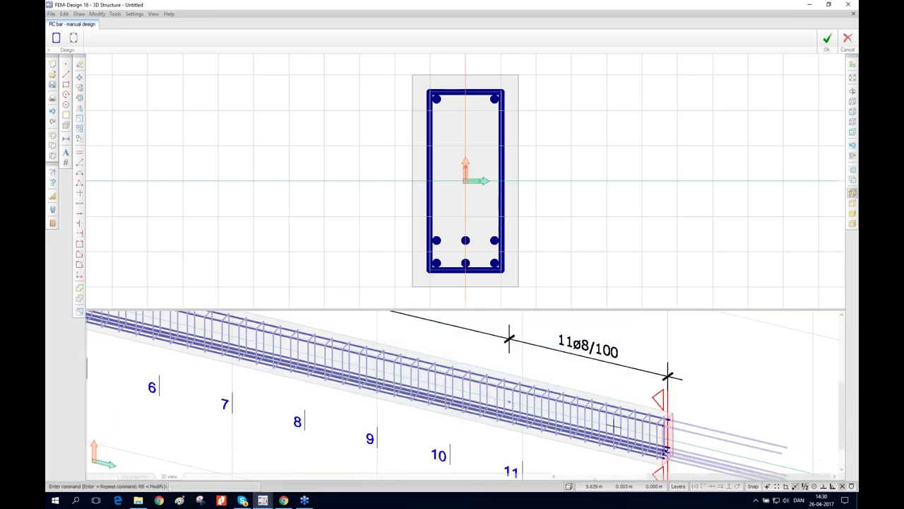
scroll(549, 410, "down", 6)
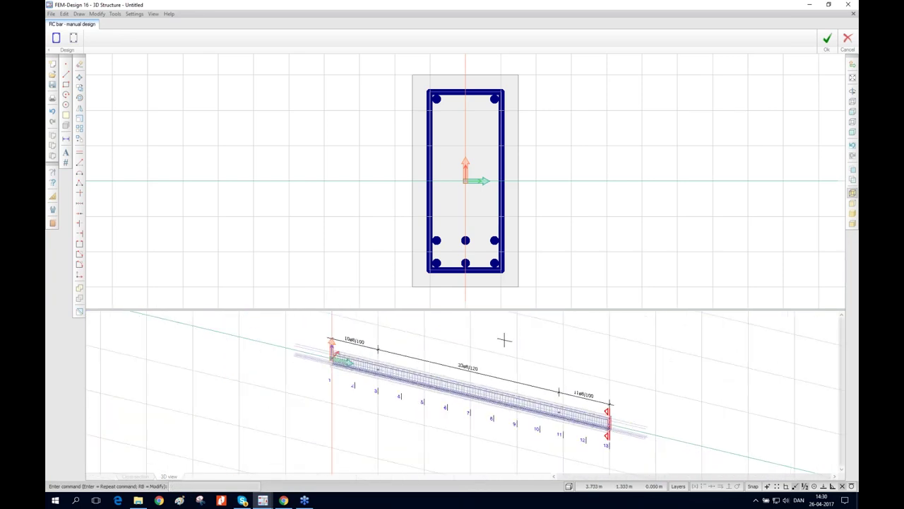
left_click(827, 38)
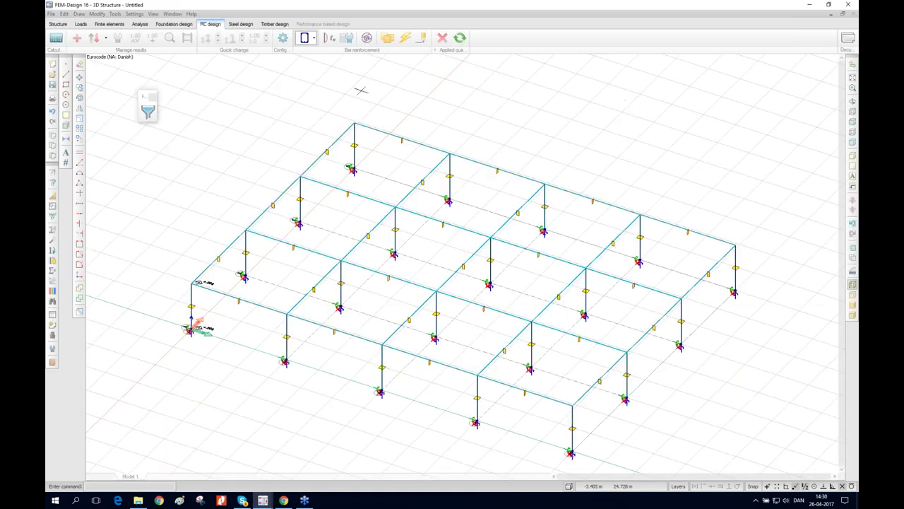
Step: Check the manually reinforced roof beam for load combinations and display the maximum RC bar utilization
left_click(367, 38)
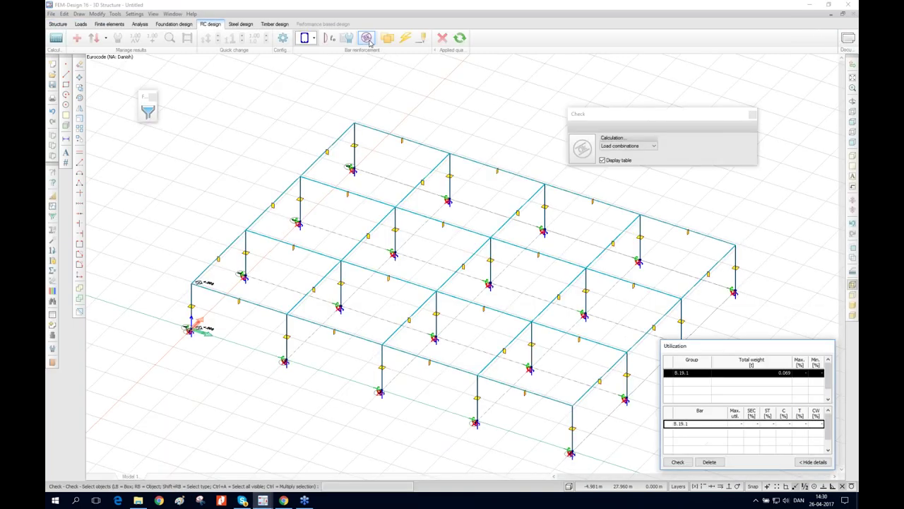
left_click(398, 138)
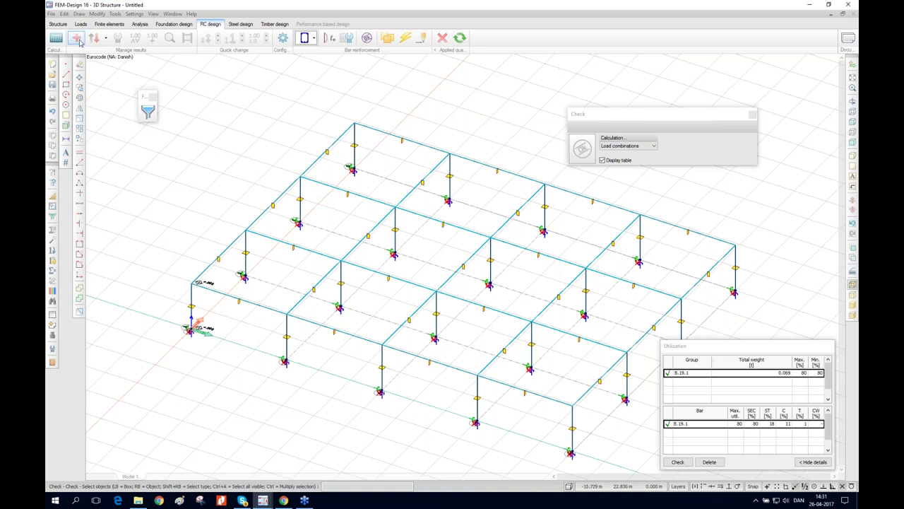
left_click(79, 40)
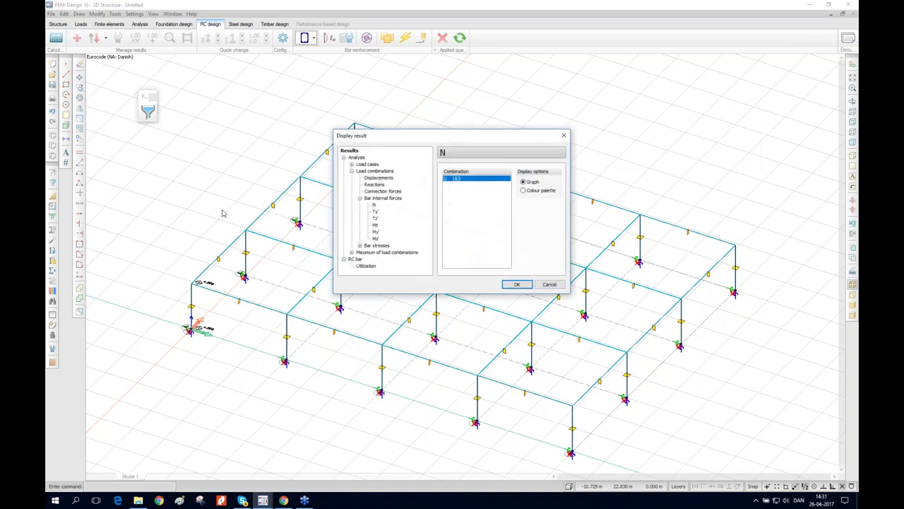
left_click(366, 266)
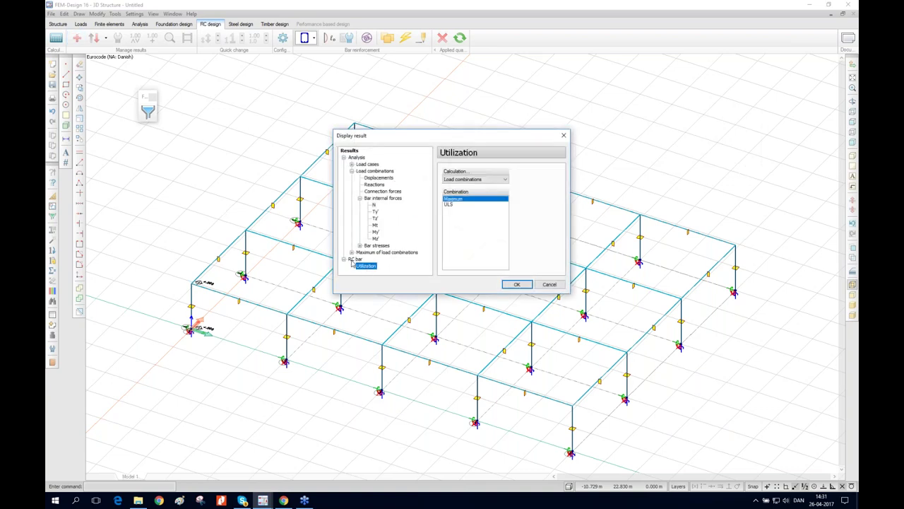
left_click(516, 284)
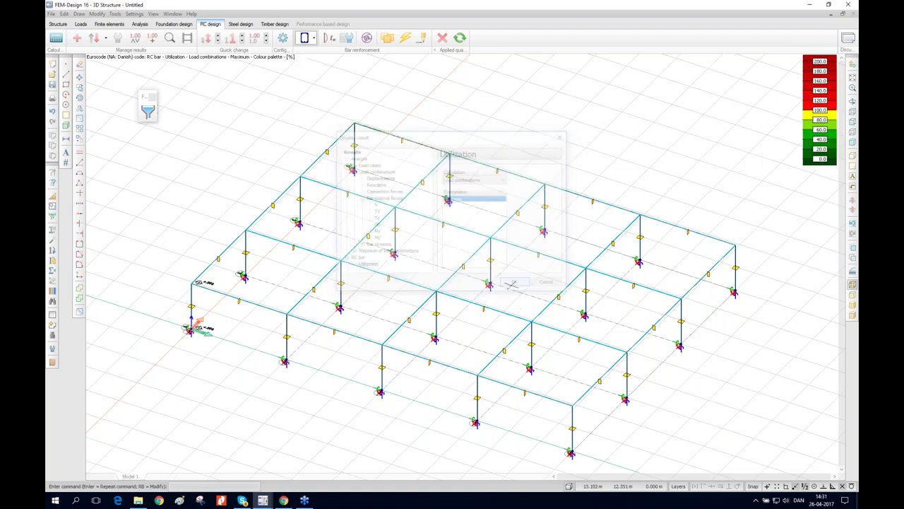
scroll(381, 120, "up", 2)
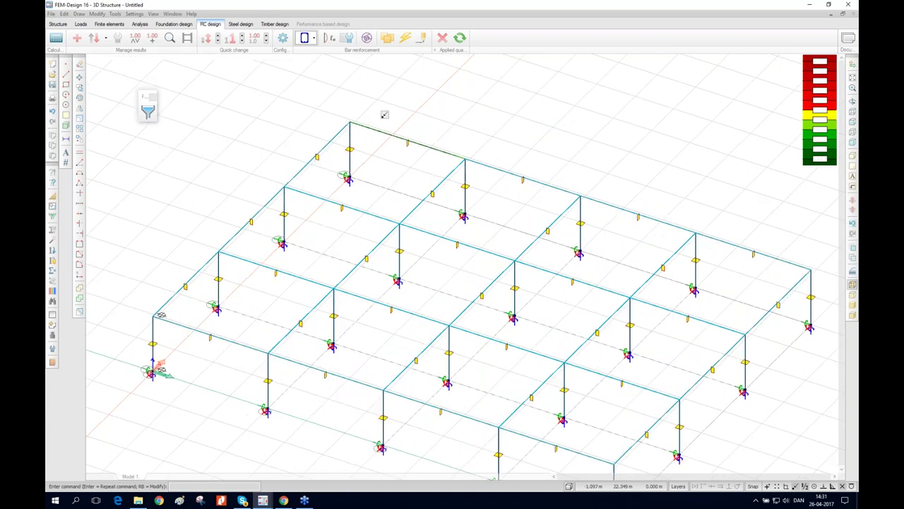
scroll(406, 138, "up", 3)
scroll(406, 138, "down", 2)
scroll(392, 141, "down", 2)
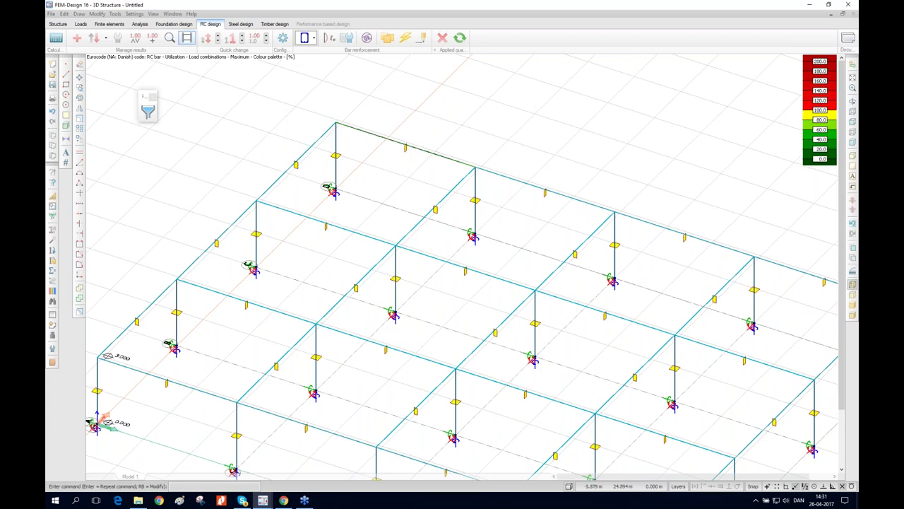
Step: Open the detailed result of the manually reinforced beam and review its section, stirrup, concrete and torsion utilization through the summary
left_click(167, 41)
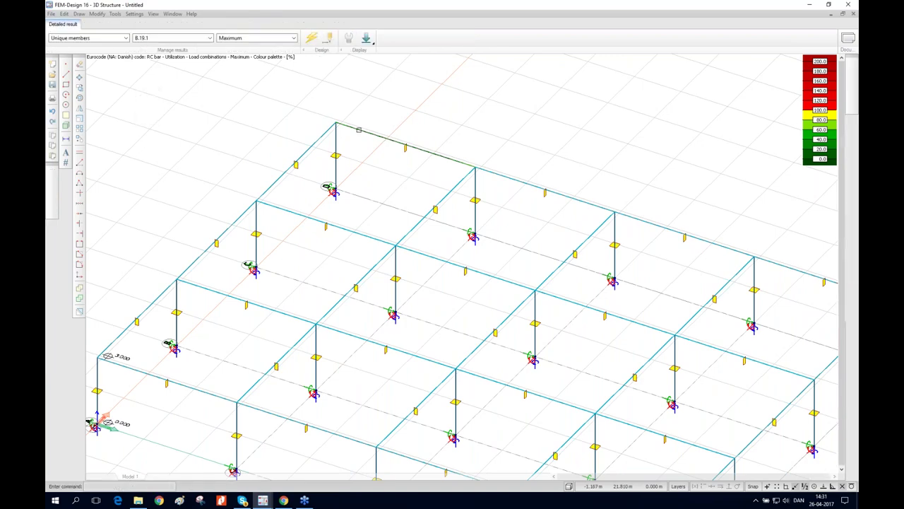
left_click(359, 130)
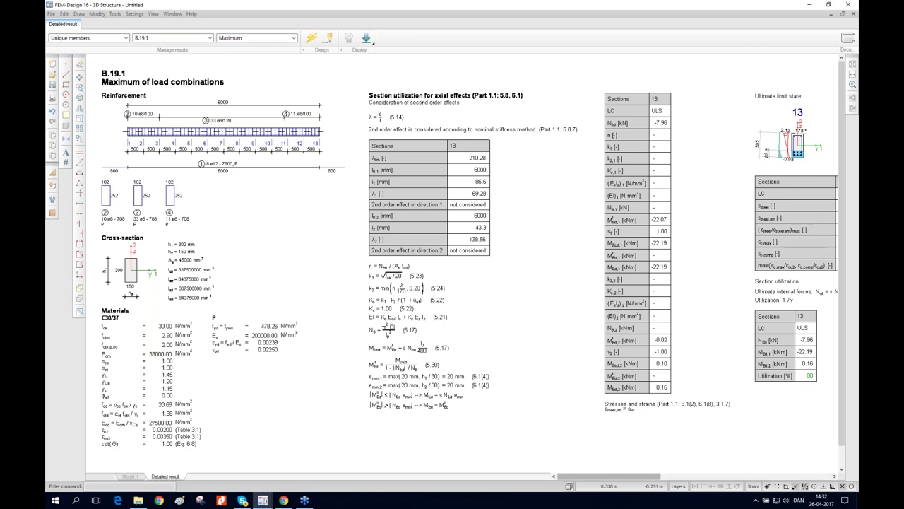
left_click_drag(632, 477, 737, 478)
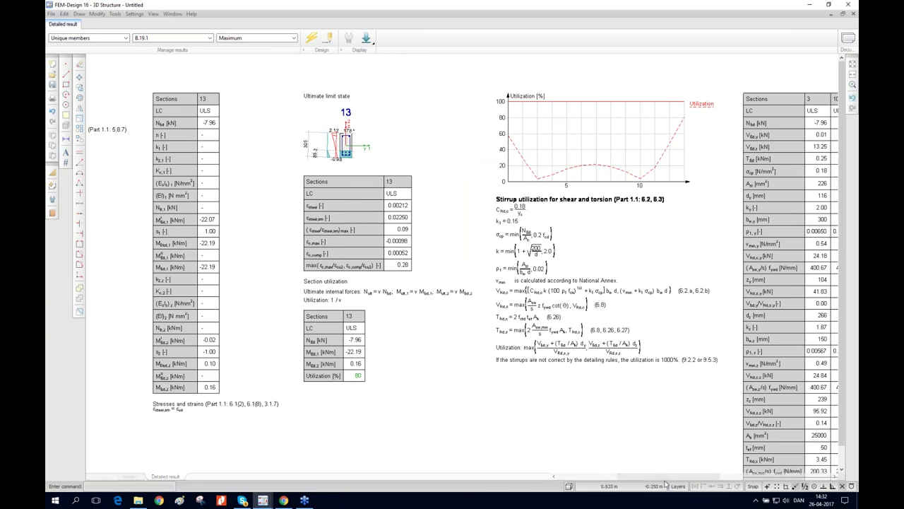
mouse_move(664, 483)
left_mouse_down()
mouse_move(737, 470)
mouse_move(790, 480)
left_mouse_up()
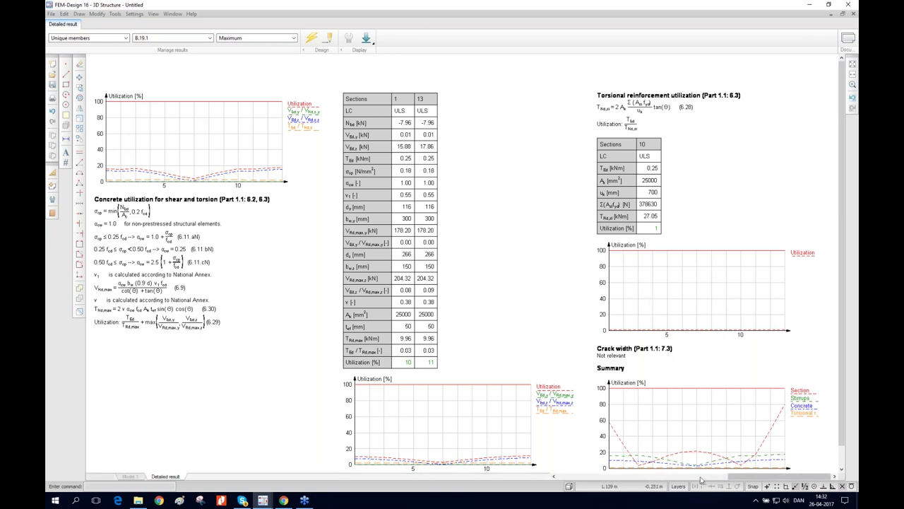
left_click(645, 477)
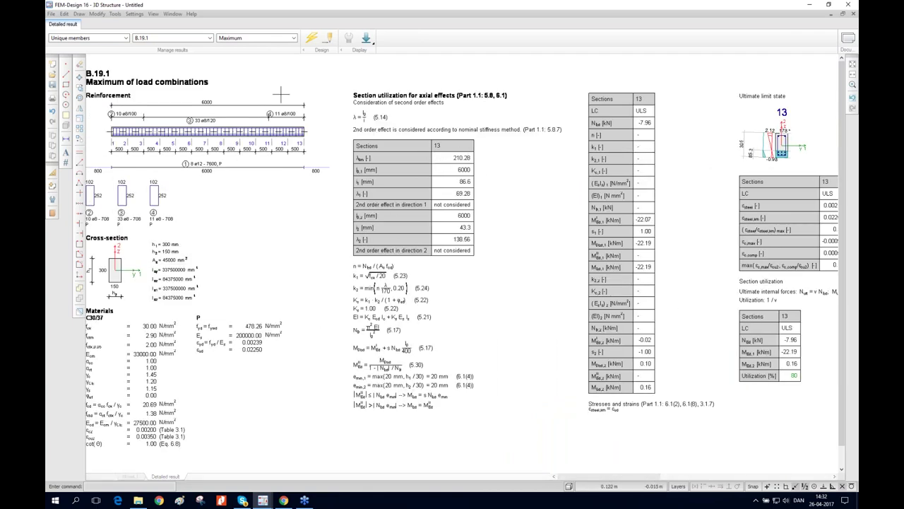
Step: Exclude the summary, crack width, torsional reinforcement and materials sections from the beam's detailed result display
left_click(349, 41)
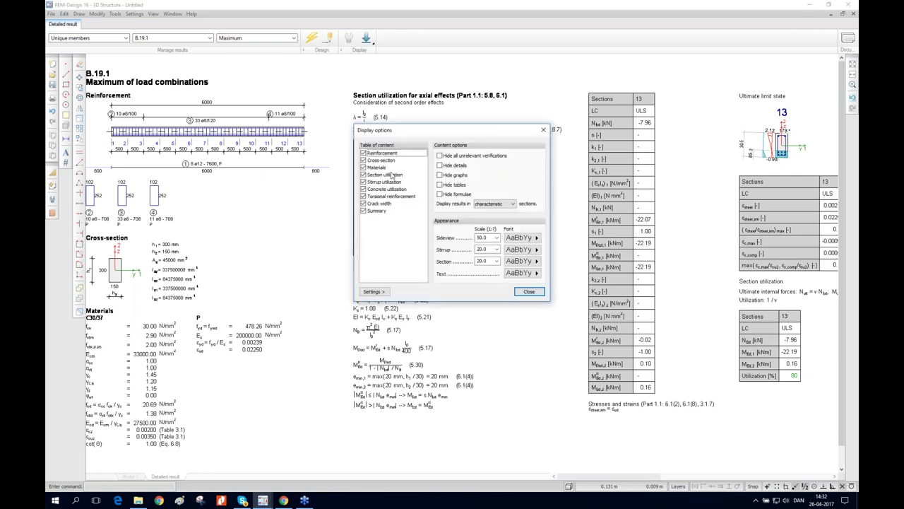
left_click(363, 210)
left_click(363, 203)
left_click(364, 196)
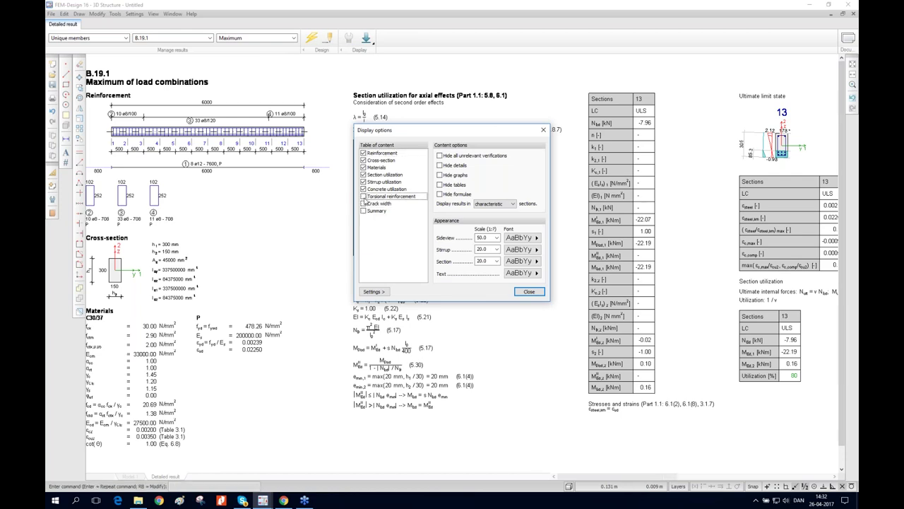
left_click(363, 167)
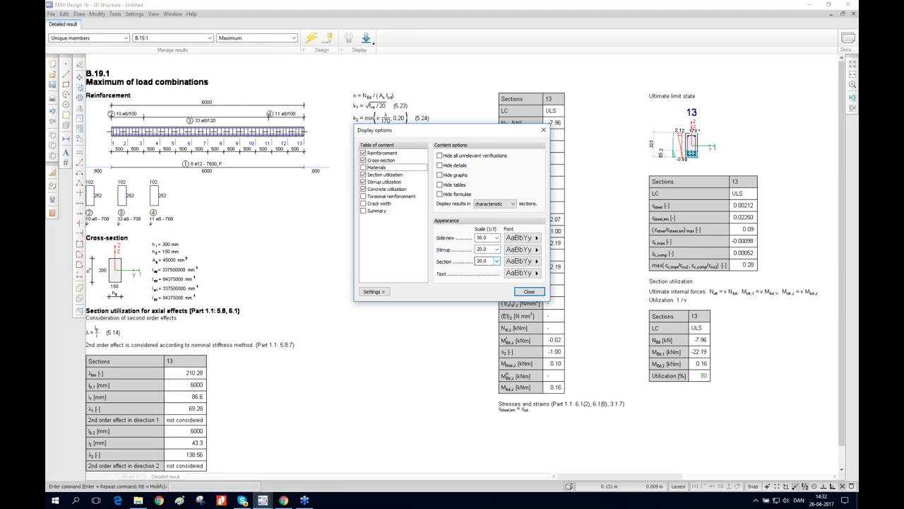
left_click(525, 292)
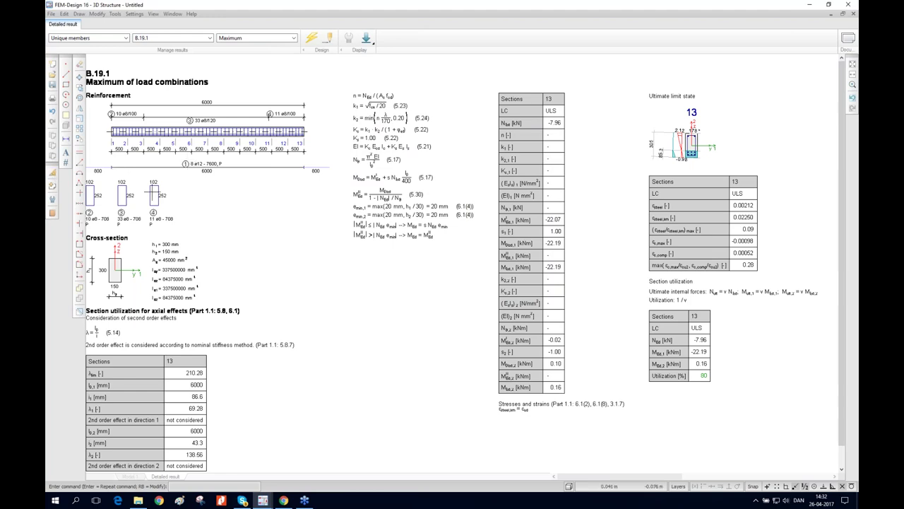
Step: Add the beam's detailed result to the documentation and open its entry in the document
left_click(52, 186)
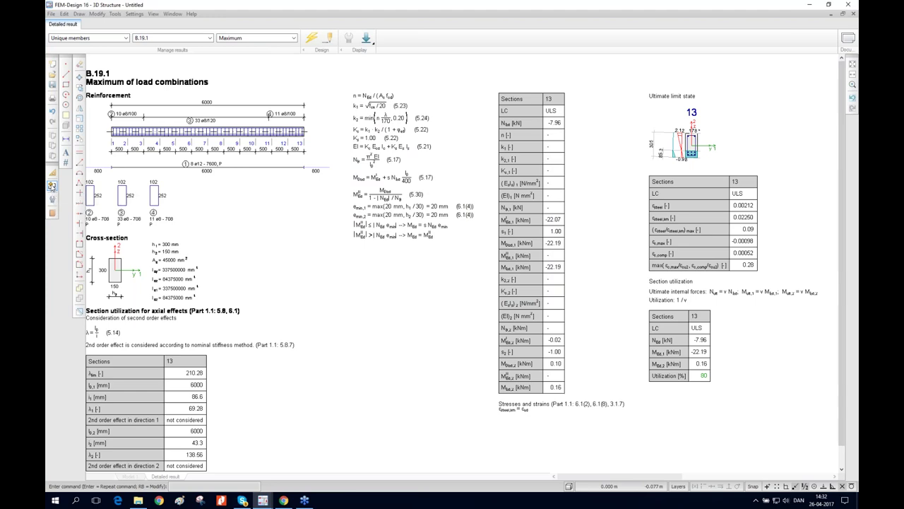
left_click(848, 39)
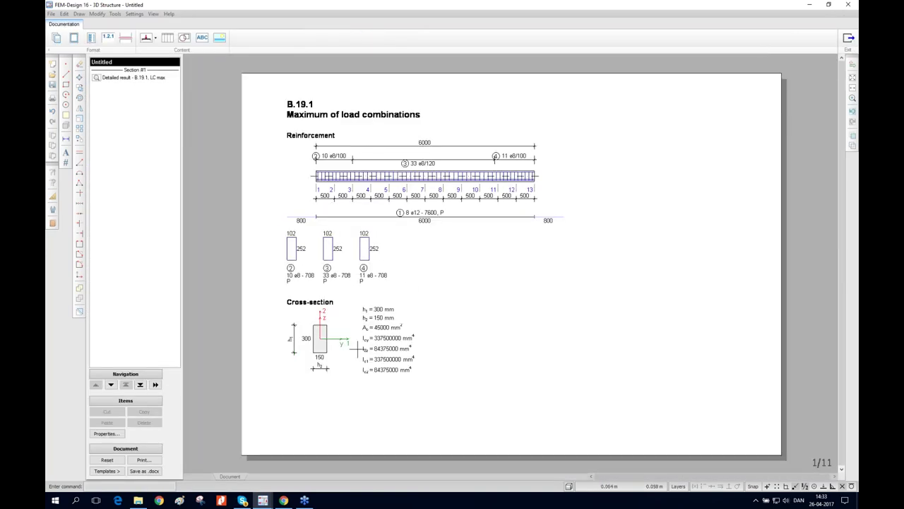
left_click(133, 77)
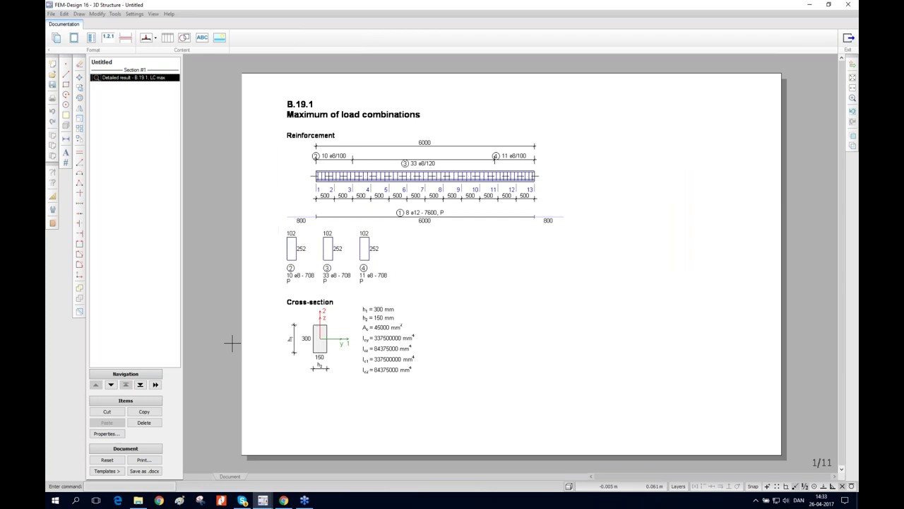
Step: Page through the documented detailed result of the beam and return to its first page
left_click(111, 384)
left_click(110, 384)
left_click(111, 384)
left_click(111, 384)
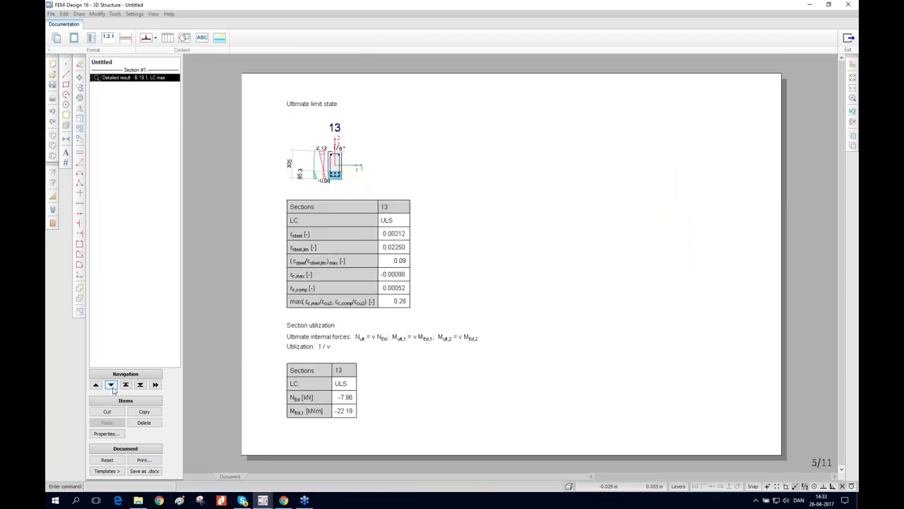
left_click(111, 384)
left_click(110, 385)
left_click(111, 385)
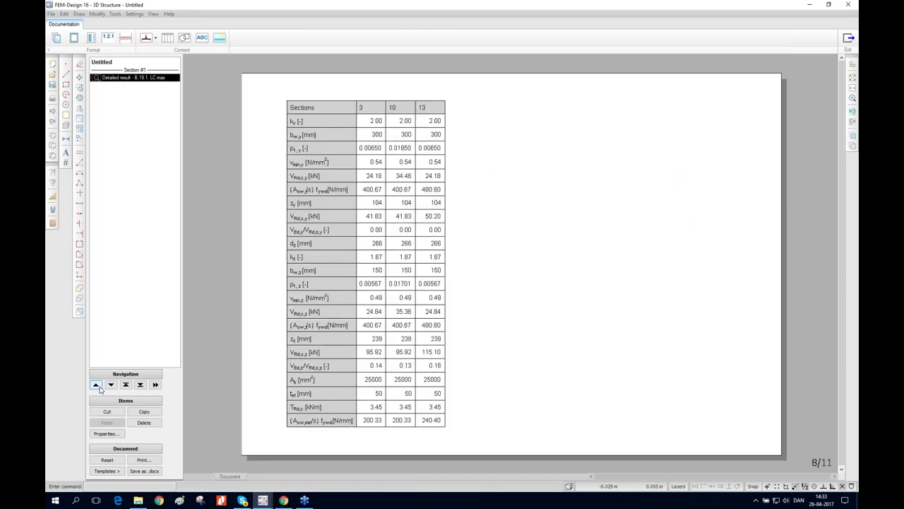
left_click(96, 384)
left_click(96, 384)
left_click(96, 384)
left_click(97, 384)
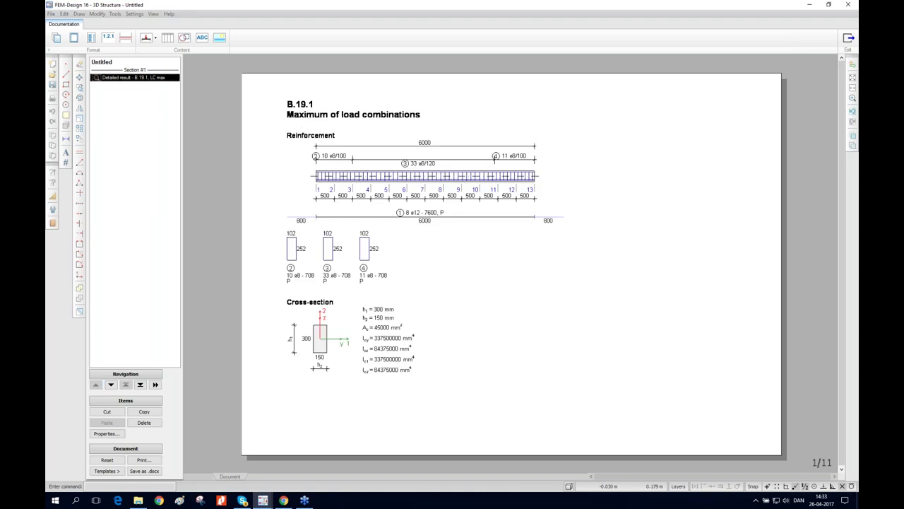
Step: Append a page break and the concrete and reinforcement quantity estimation tables to the document
left_click(125, 36)
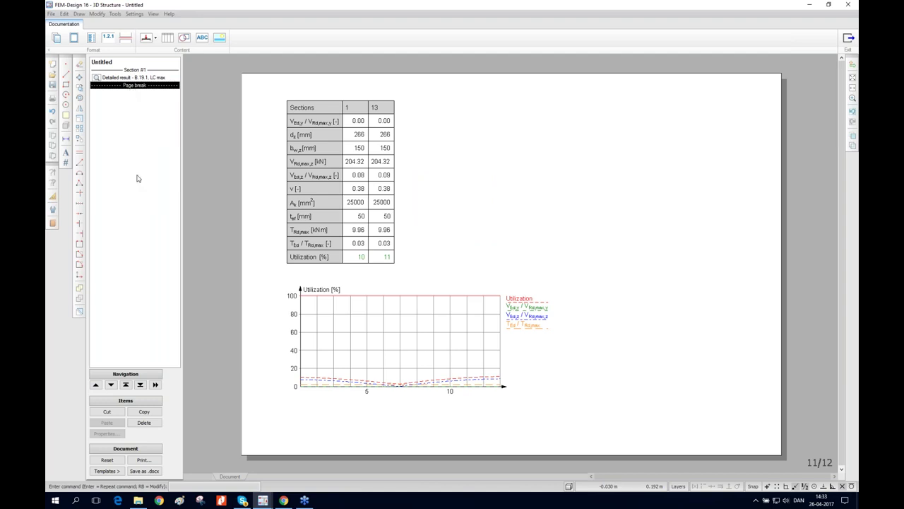
left_click(167, 37)
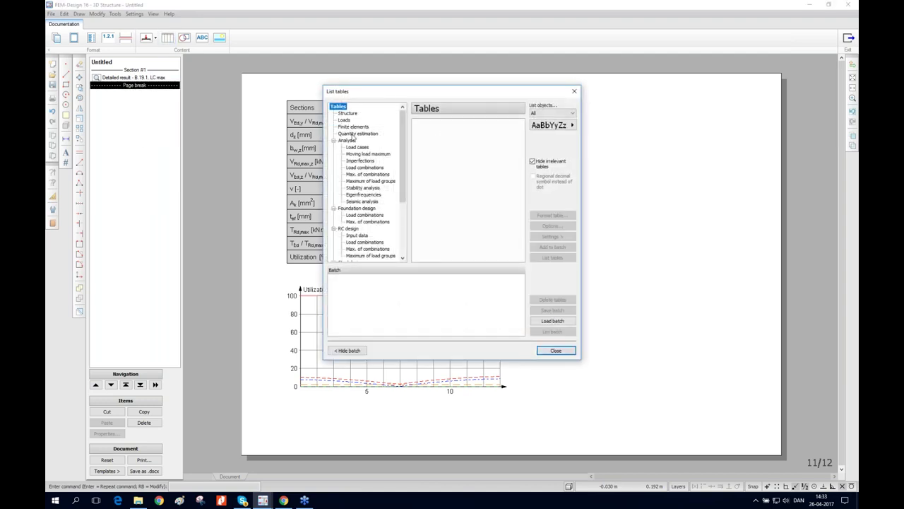
left_click(350, 133)
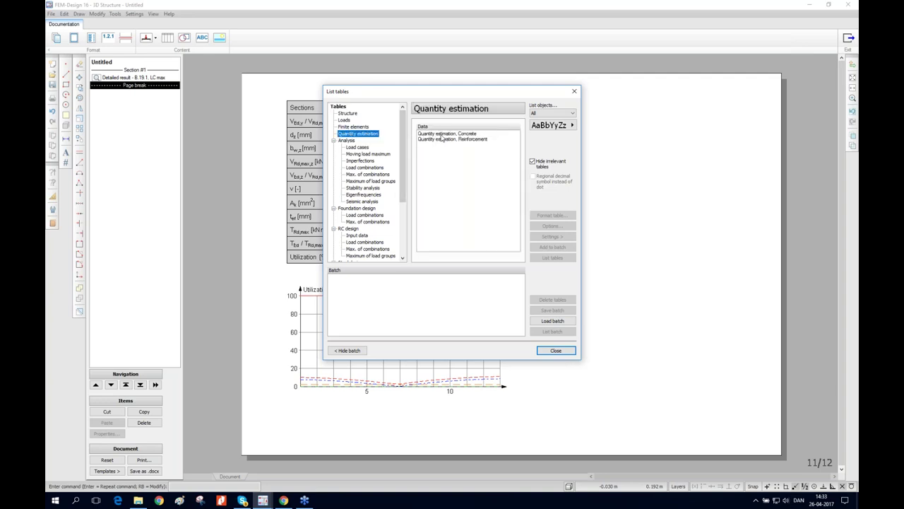
left_click_drag(456, 139, 452, 134)
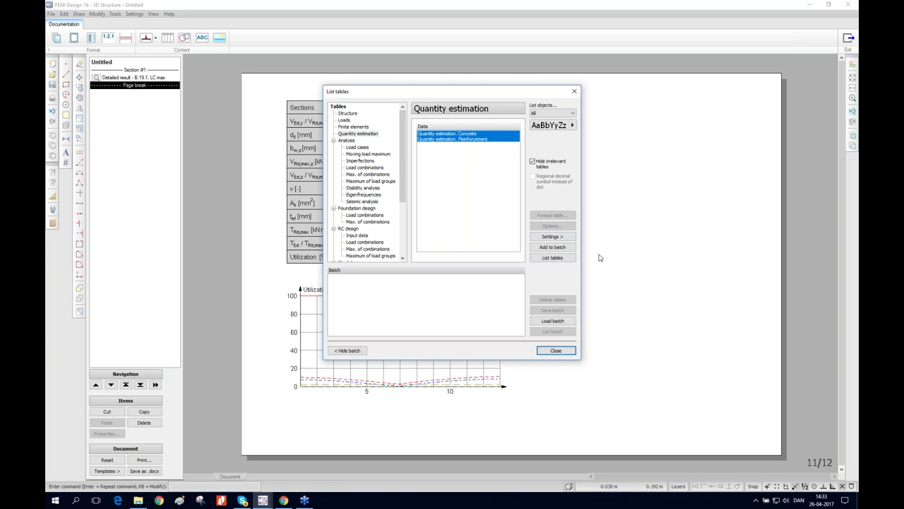
left_click(551, 258)
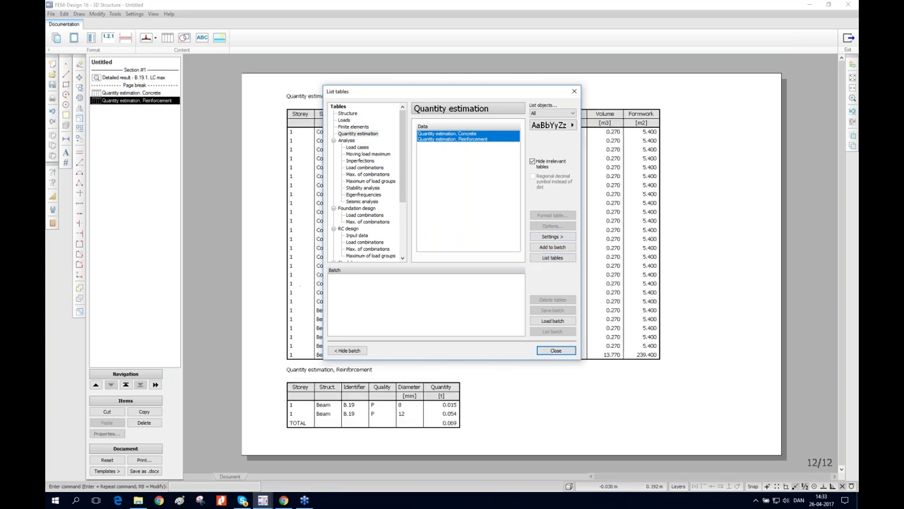
left_click(558, 351)
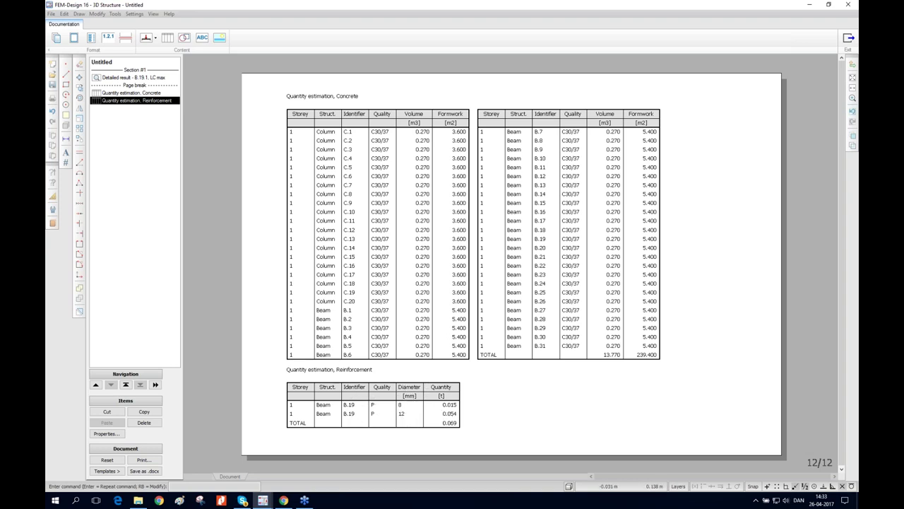
Step: Append another page break and the RC design bar utilization table for the ULS load combination
left_click(167, 37)
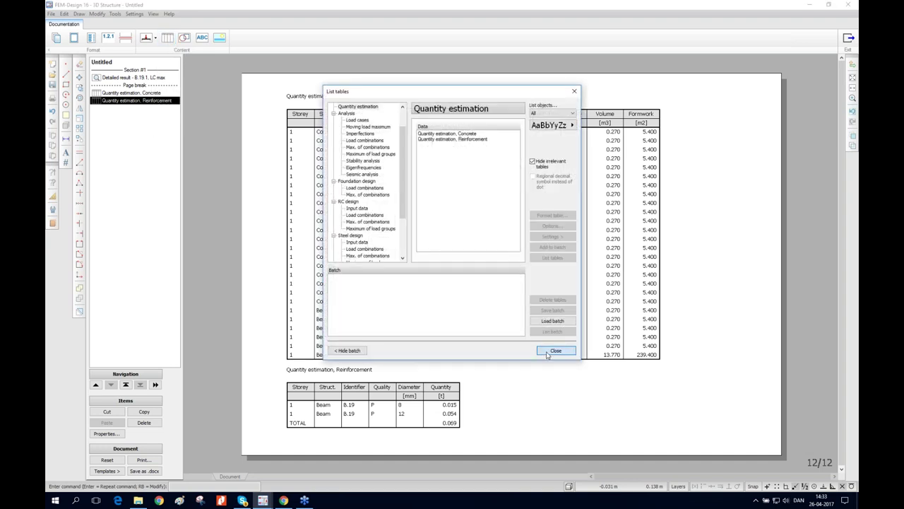
left_click(558, 350)
left_click(132, 39)
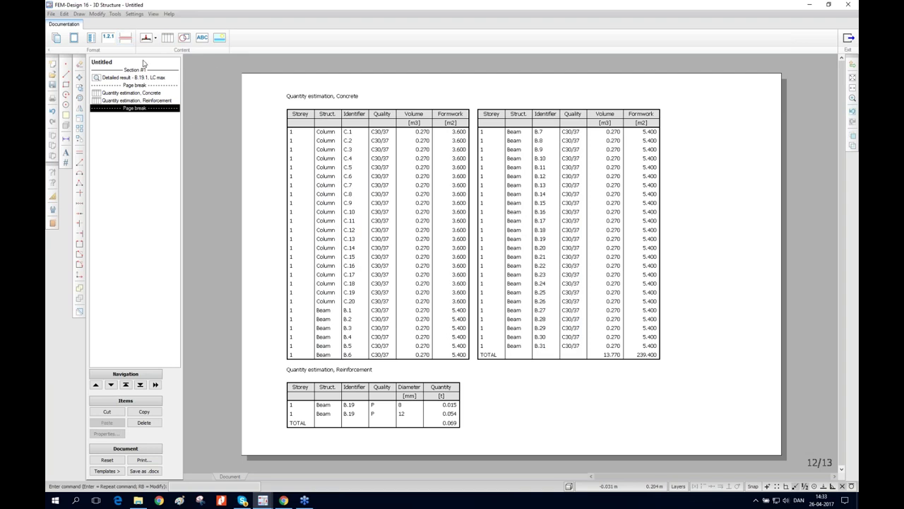
left_click(167, 38)
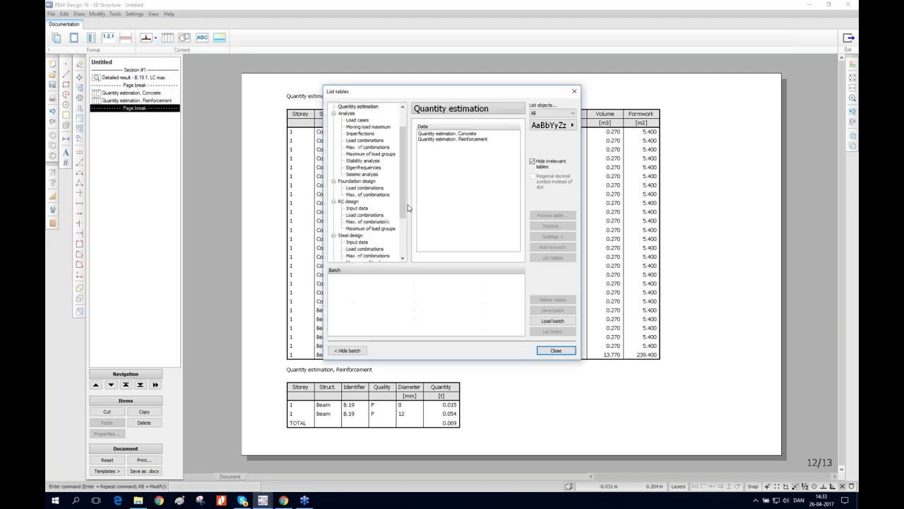
left_click(357, 209)
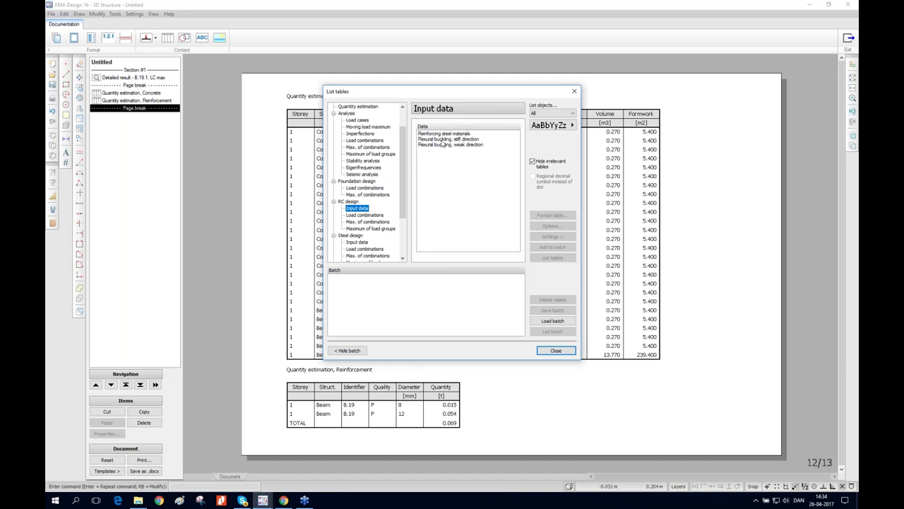
left_click(374, 214)
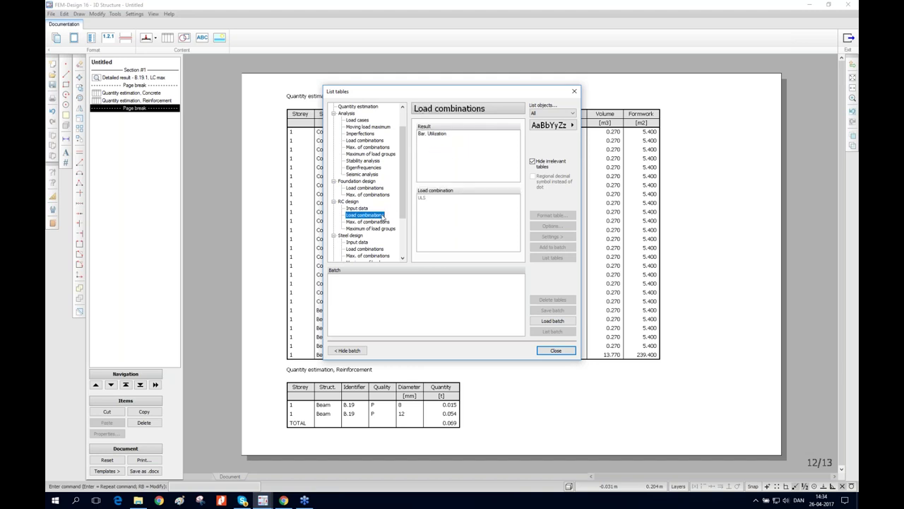
left_click(443, 134)
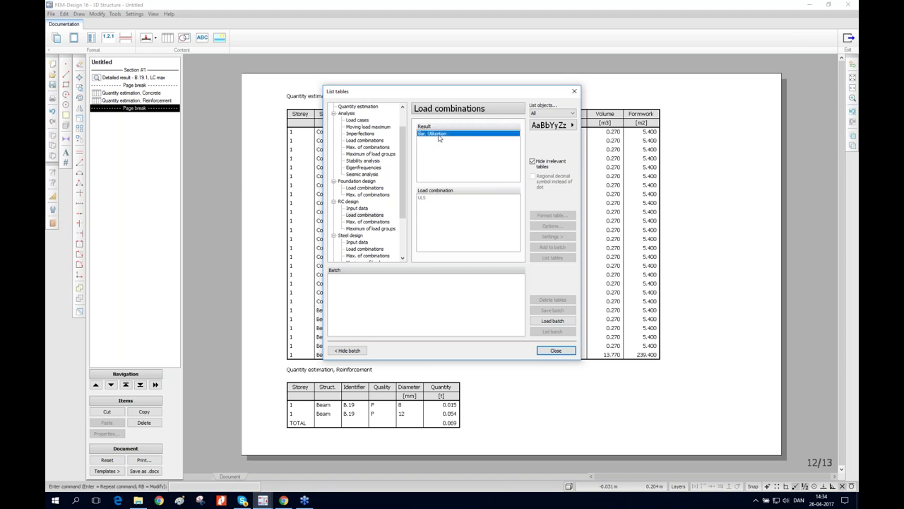
left_click(423, 199)
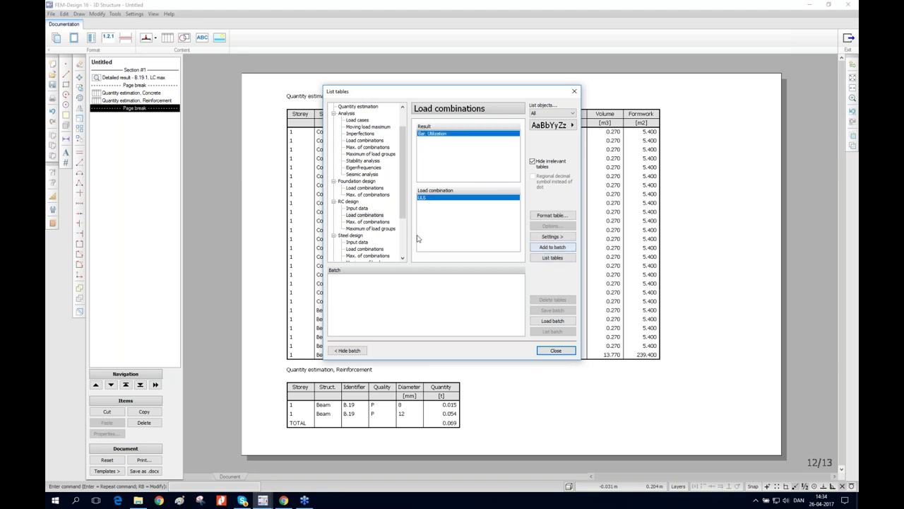
left_click(552, 257)
left_click(556, 351)
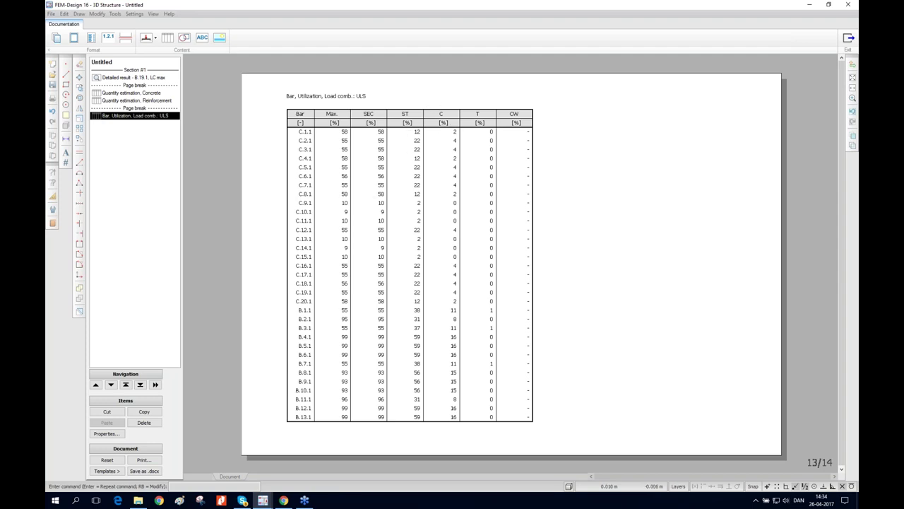
Step: Hide the CW column in the bar utilization table
left_click(106, 434)
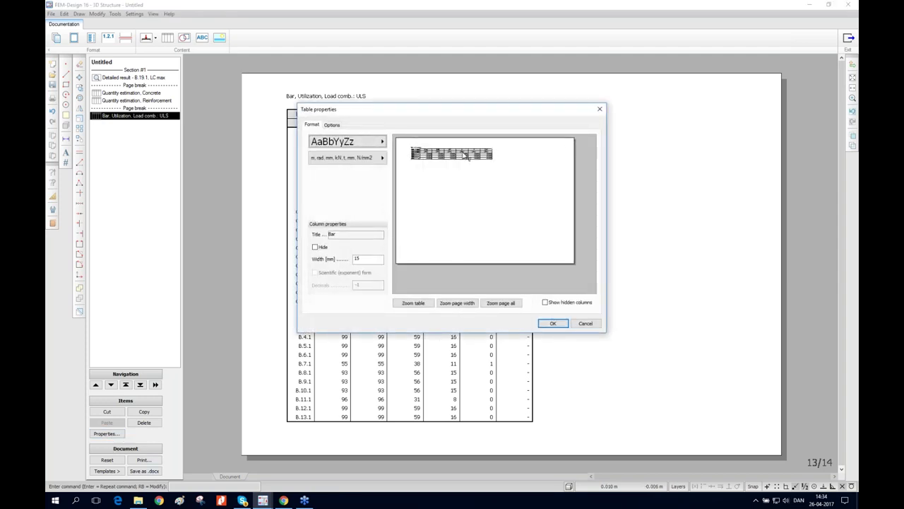
left_click(427, 150)
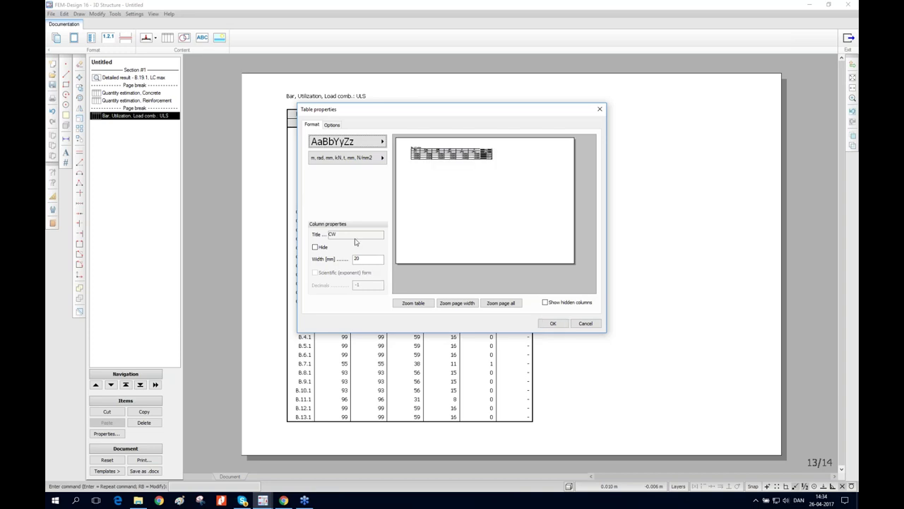
left_click(315, 248)
left_click(552, 324)
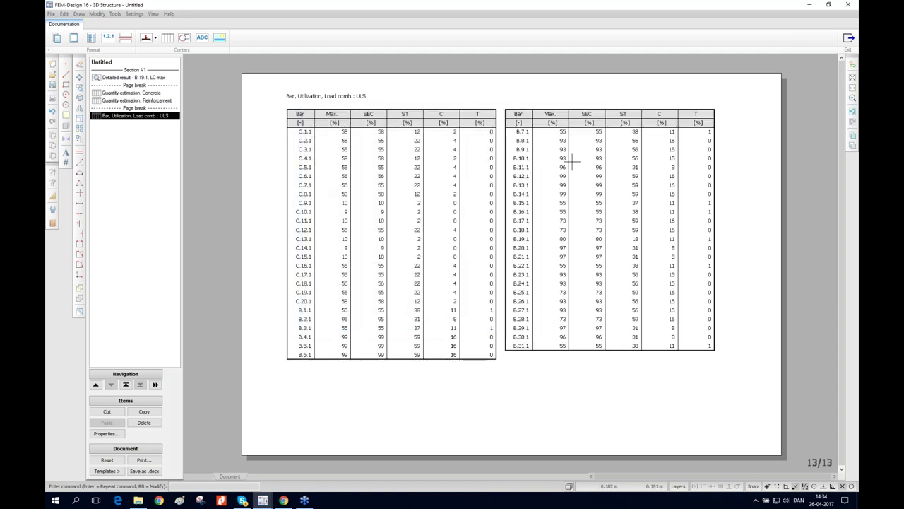
Step: Leave the documentation and switch the model to load definition, applying all design changes
left_click(849, 38)
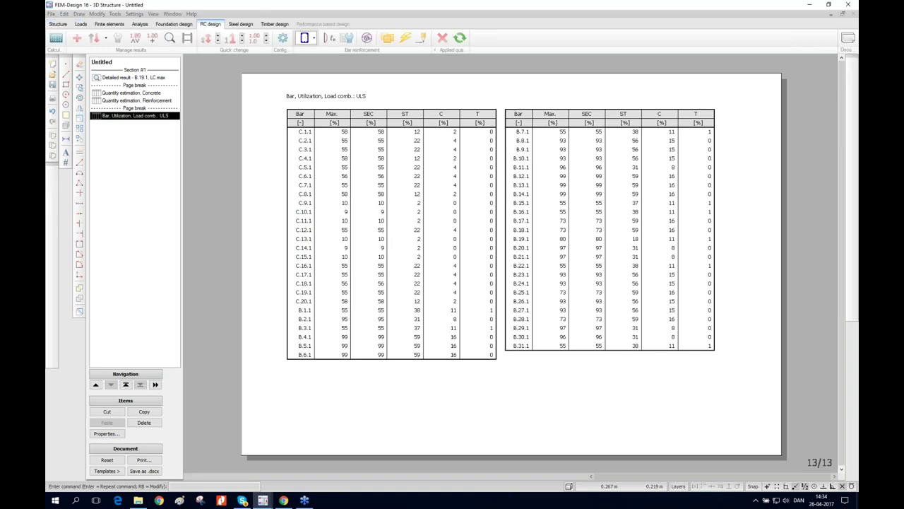
left_click(849, 38)
scroll(387, 218, "down", 1)
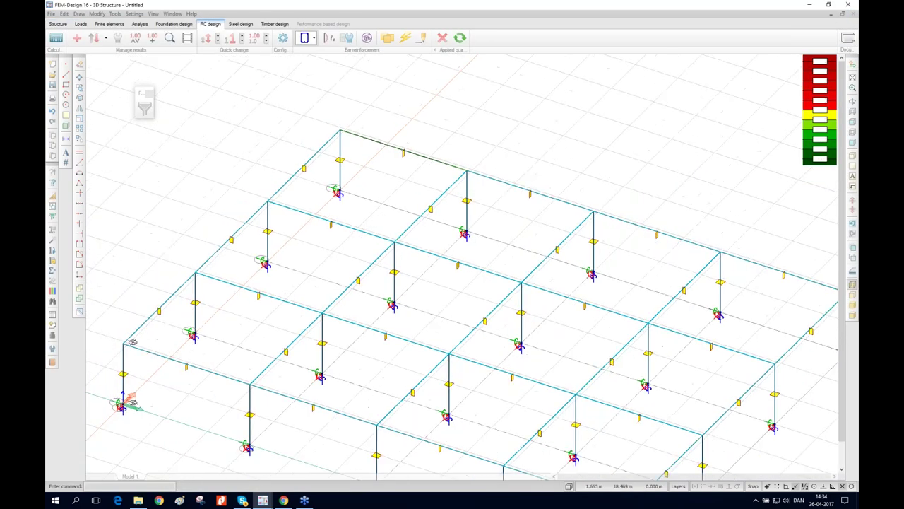
scroll(377, 182, "down", 1)
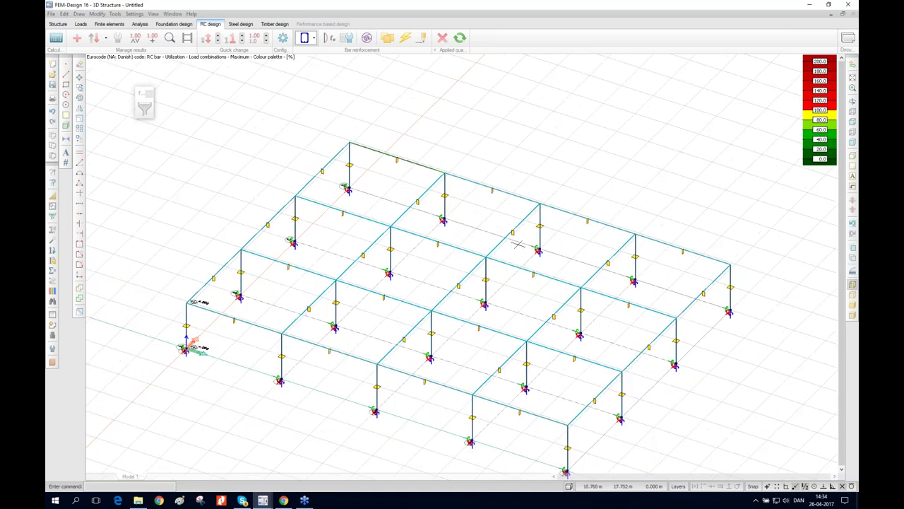
scroll(459, 188, "down", 1)
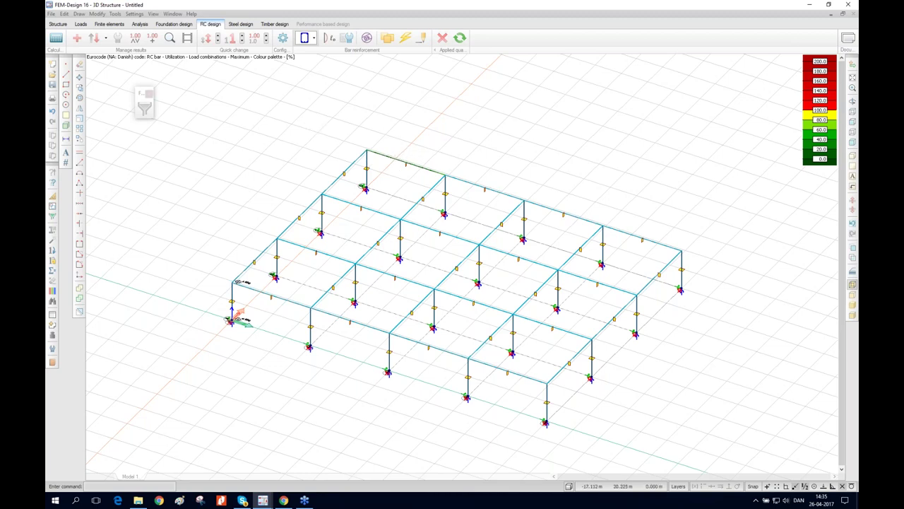
left_click(81, 25)
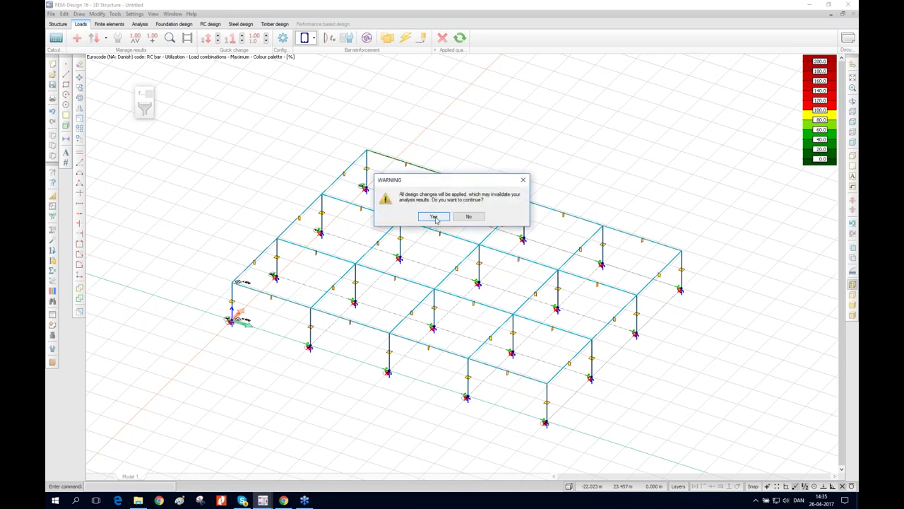
left_click(433, 216)
Step: Add a second load combination named SLS with the quasi-permanent serviceability type Sq
left_click(166, 38)
left_click(344, 166)
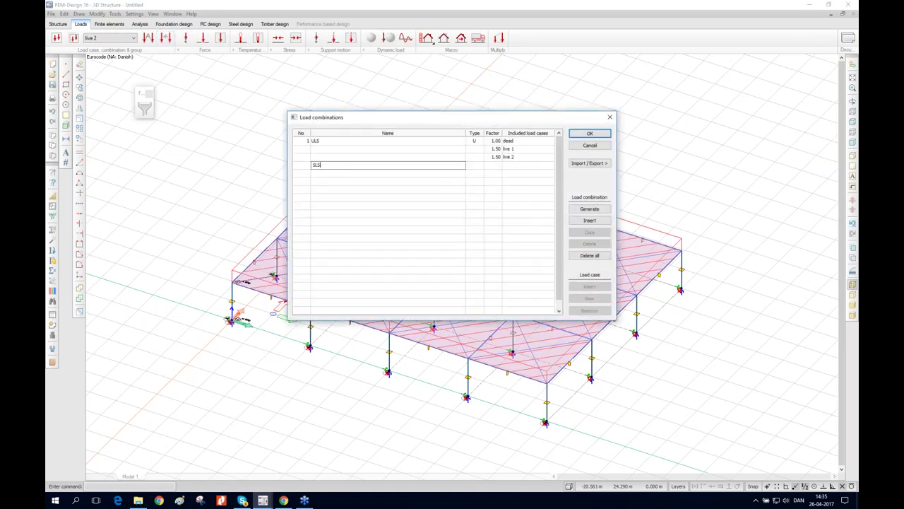
type("SLS")
left_click(474, 165)
left_click(479, 165)
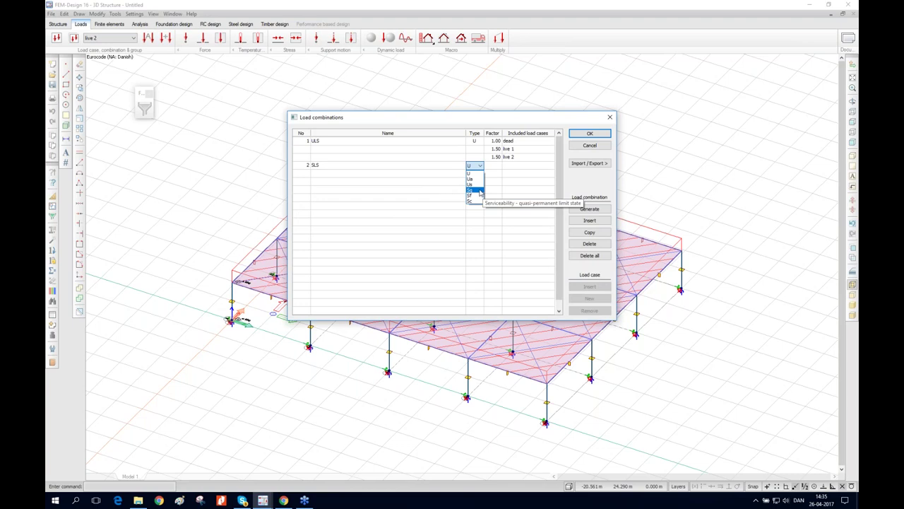
left_click(479, 191)
Step: Include the load cases dead, live 1 and live 2 in the SLS combination with factor 1.00 each, and apply the combinations
left_click(503, 168)
left_click(507, 168)
left_click(510, 168)
left_click(510, 174)
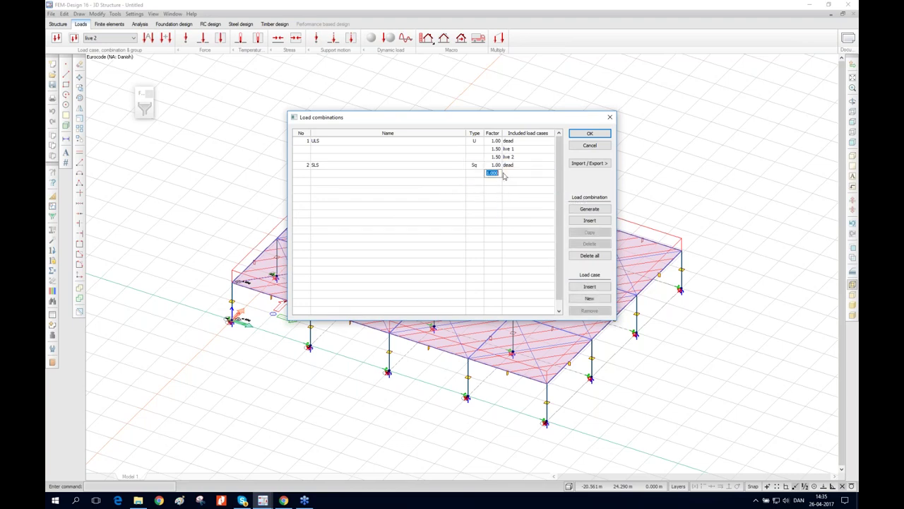
left_click(511, 174)
left_click(519, 183)
left_click(511, 182)
left_click(510, 181)
left_click(517, 202)
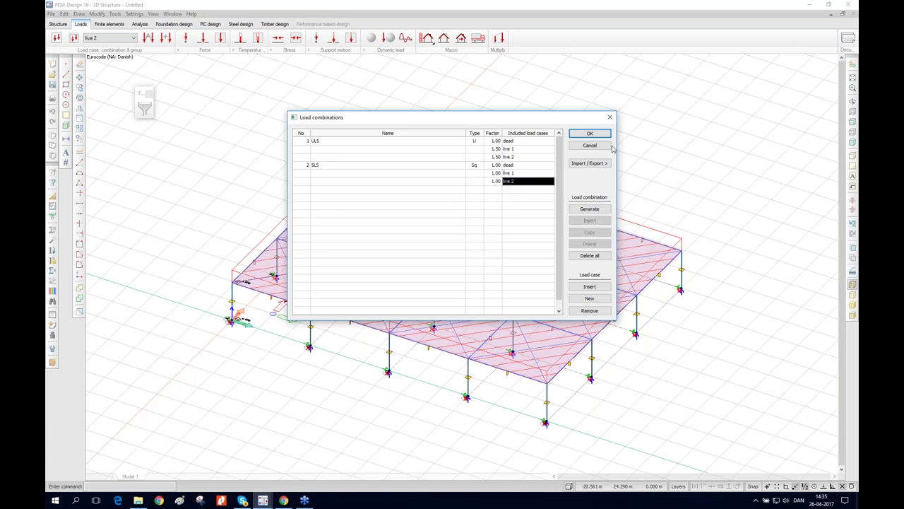
left_click(589, 134)
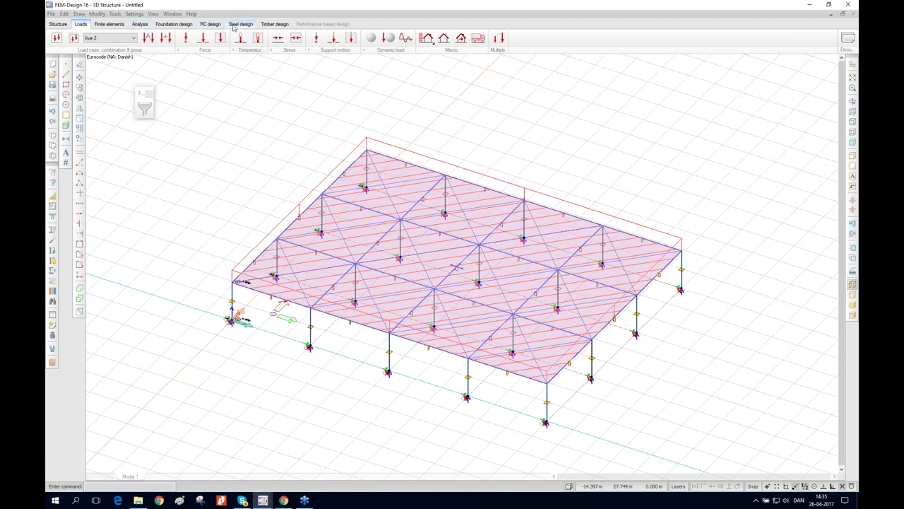
Step: Set up the RC design calculation with design calculations enabled and crack analysis switched on for the SLS load combination
left_click(211, 24)
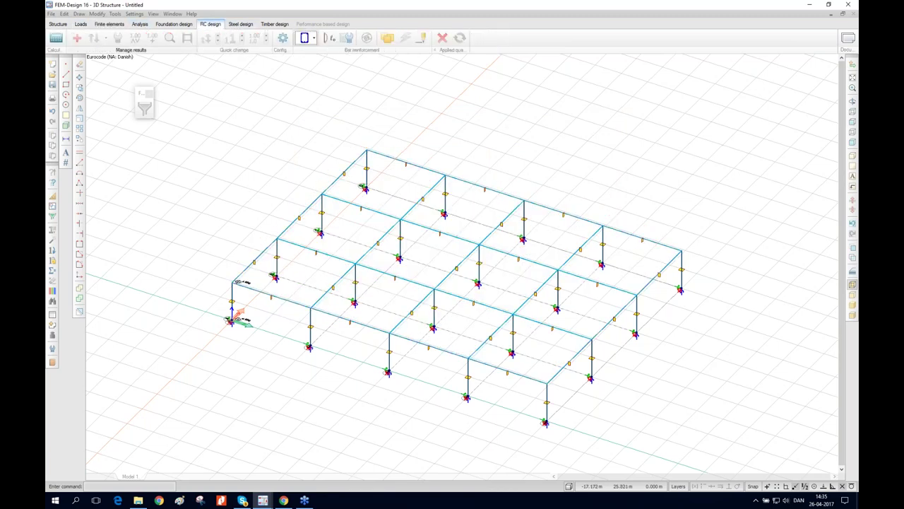
left_click(55, 38)
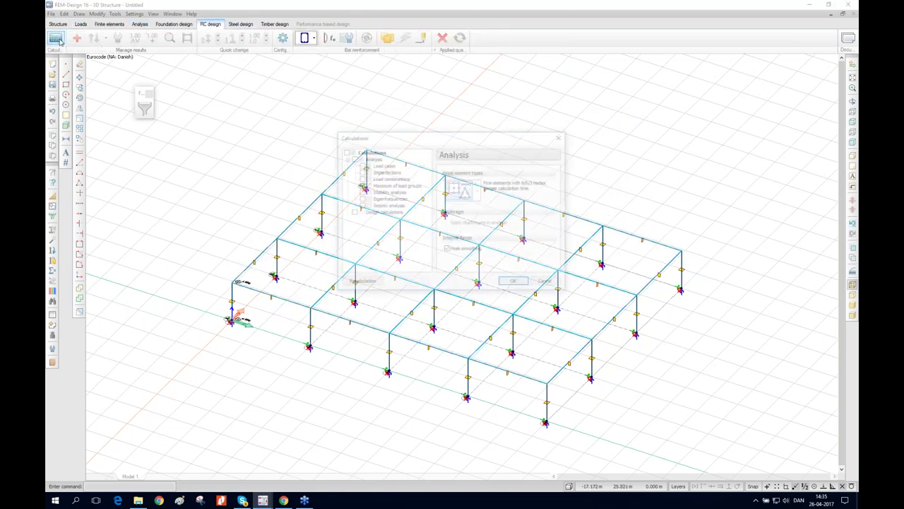
left_click(354, 214)
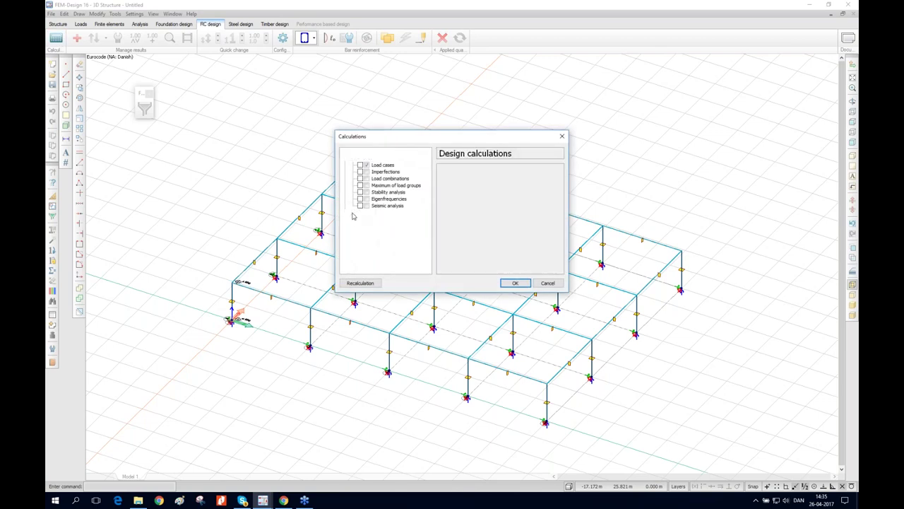
left_click(390, 178)
left_click(491, 189)
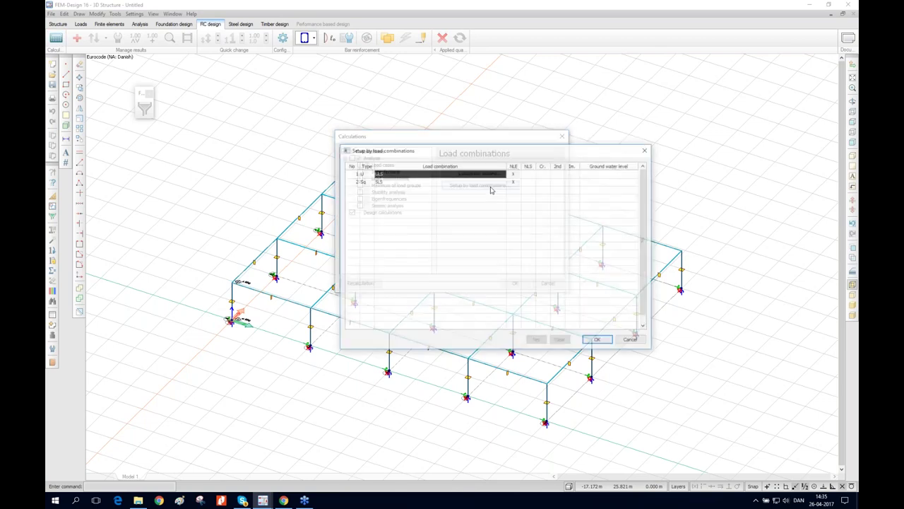
left_click(542, 181)
left_click(542, 183)
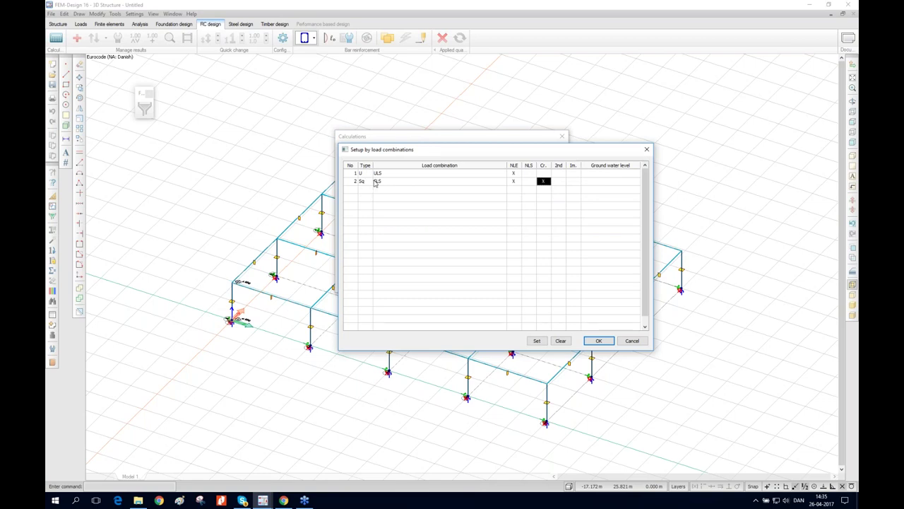
left_click(599, 340)
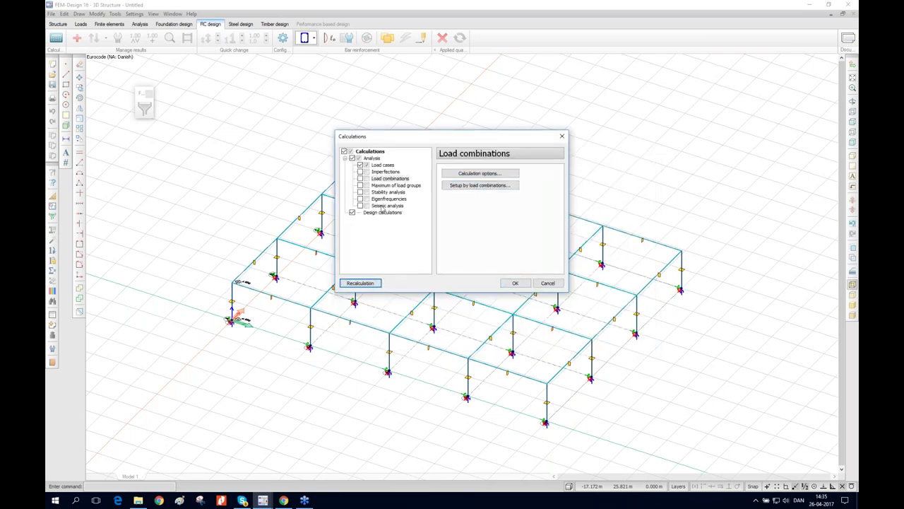
Step: Run the load combination analysis together with the design calculations
left_click(361, 179)
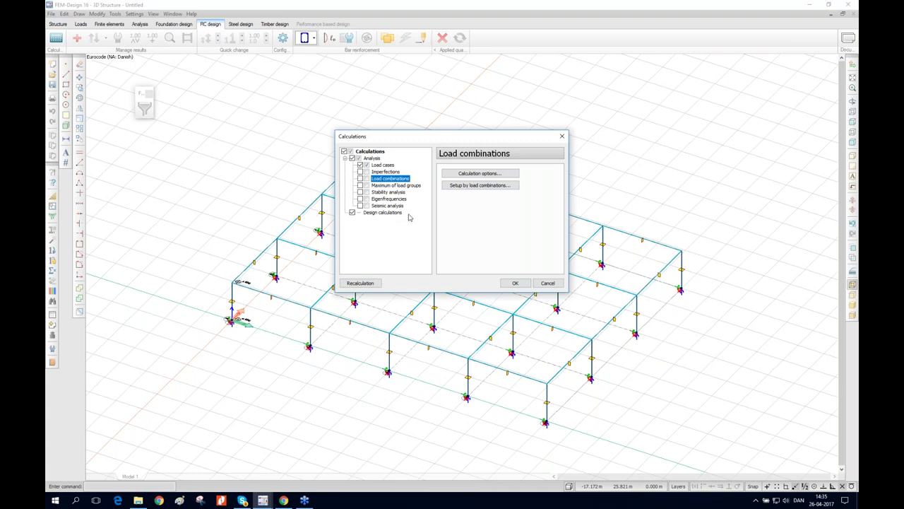
left_click(515, 283)
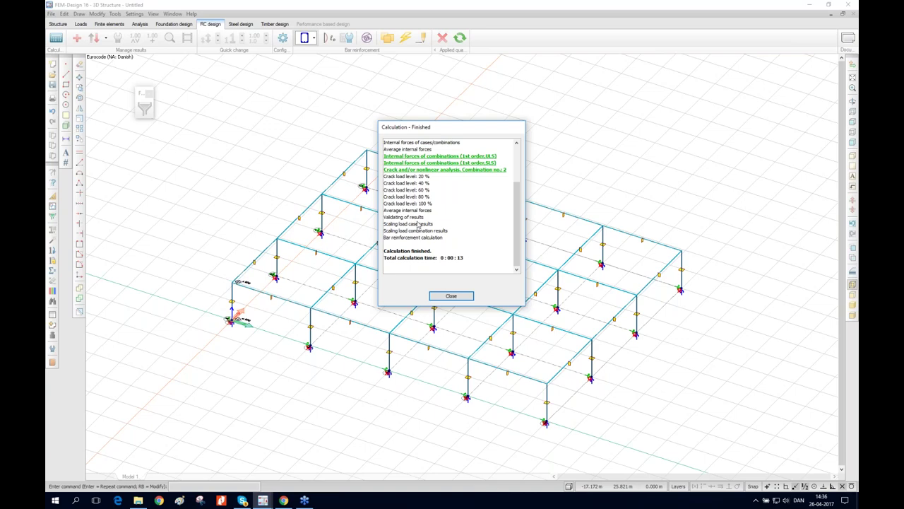
left_click(451, 295)
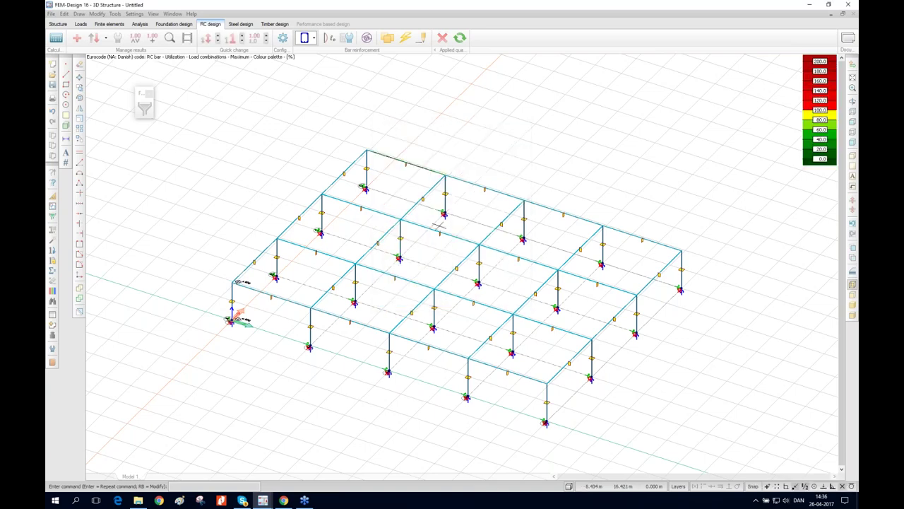
Step: Check the utilization of the reinforced edge beam B.19.1 for the load combinations, including its crack width
scroll(412, 164, "up", 1)
scroll(411, 148, "up", 1)
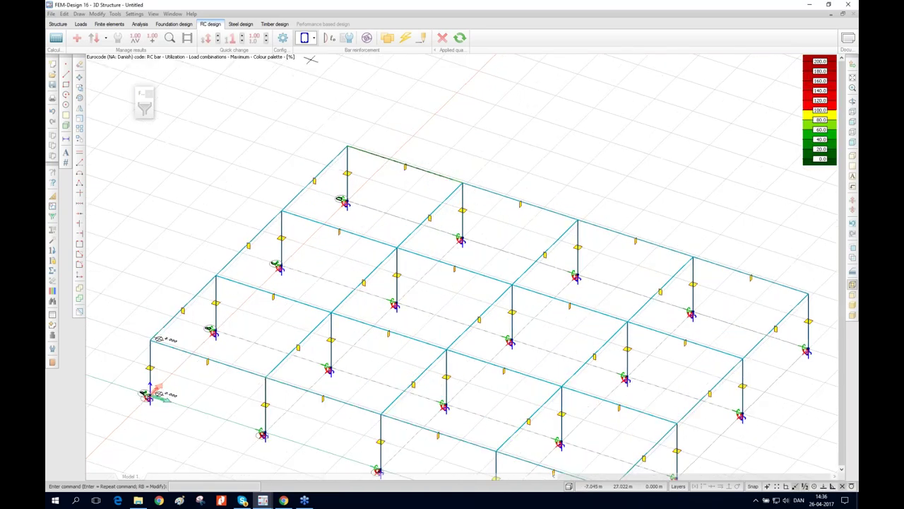
left_click(367, 38)
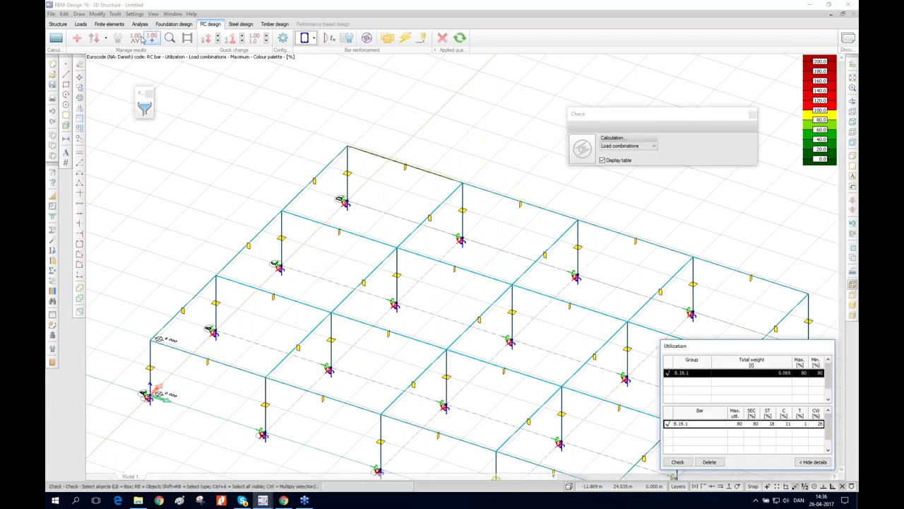
key("Escape")
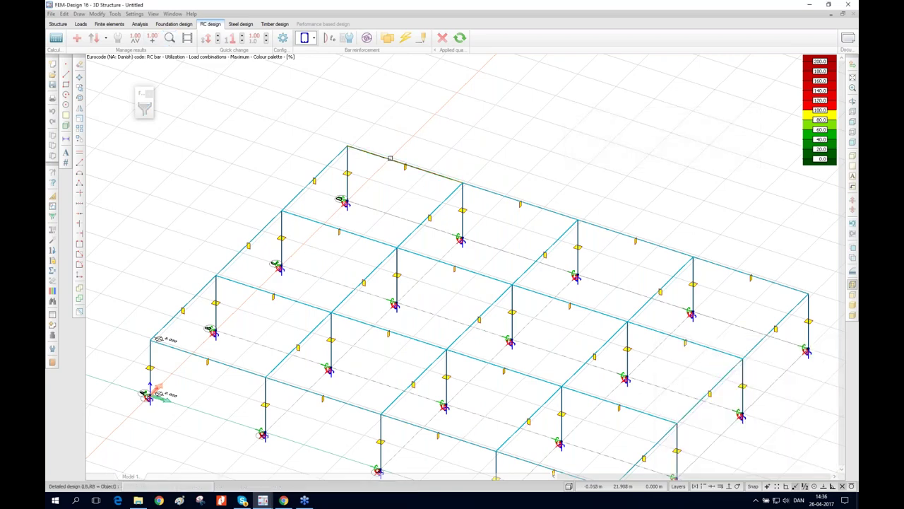
Step: View the detailed design result of beam B.19.1 with the crack width section displayed, and examine its crack width calculation
left_click(390, 158)
left_click_drag(679, 480, 629, 483)
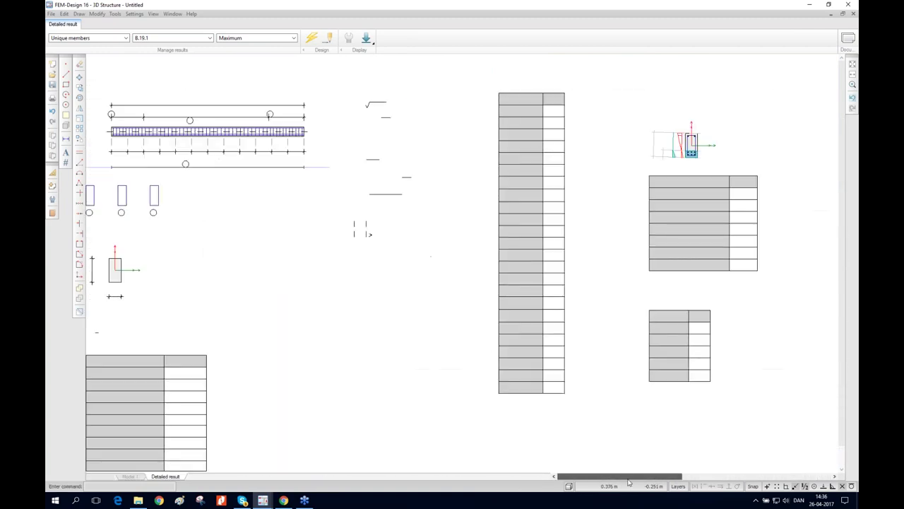
left_click(349, 39)
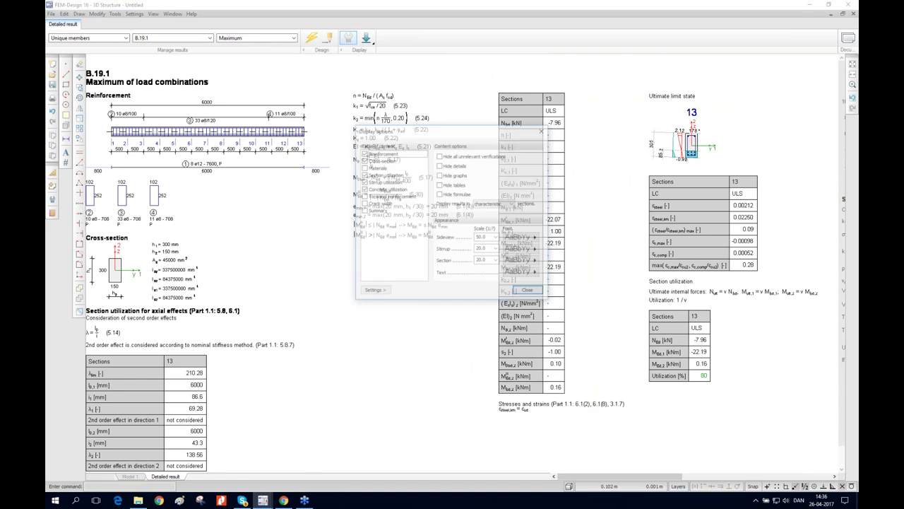
left_click(378, 204)
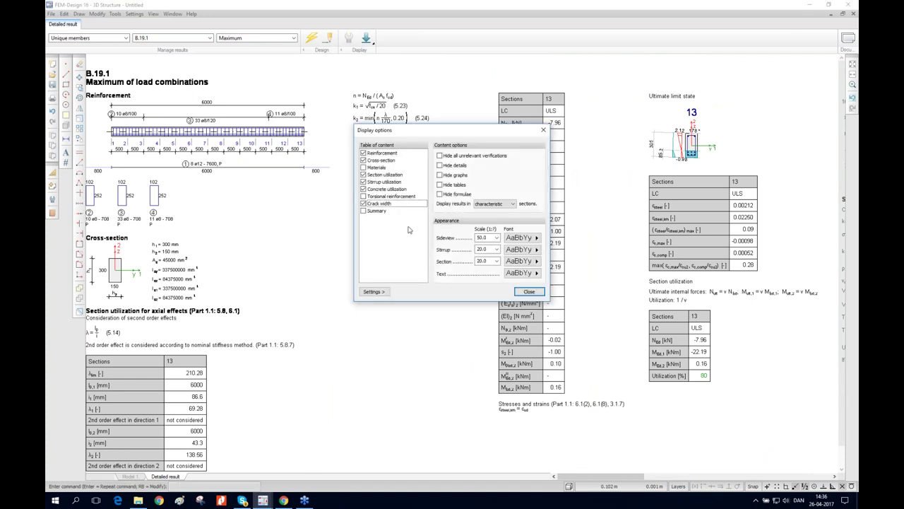
left_click(529, 291)
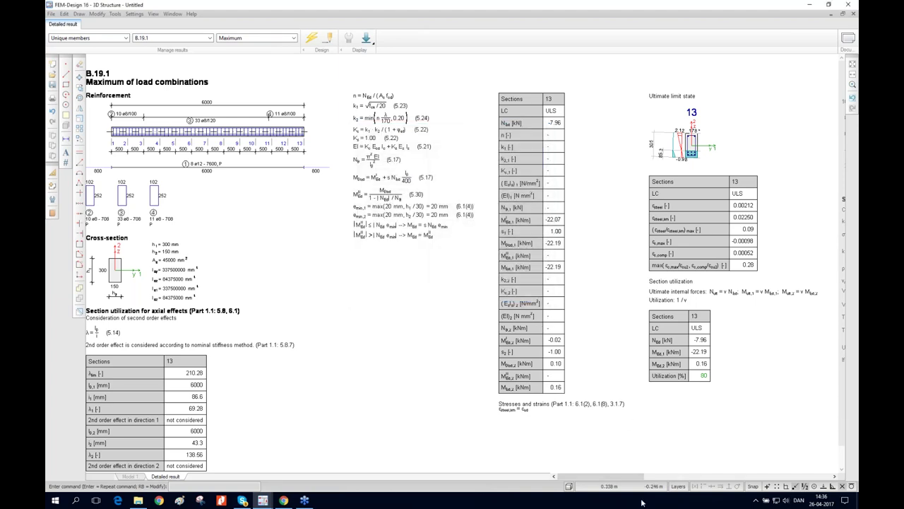
left_click_drag(618, 483, 766, 480)
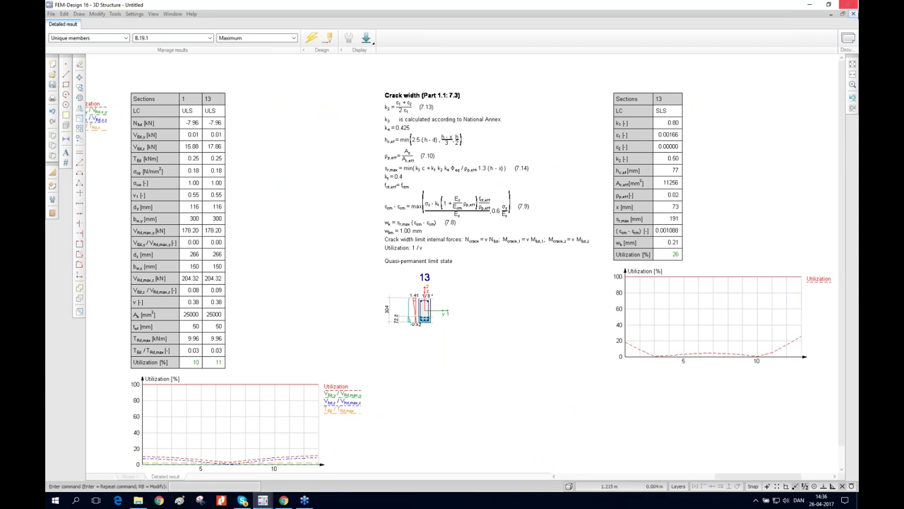
left_click(854, 14)
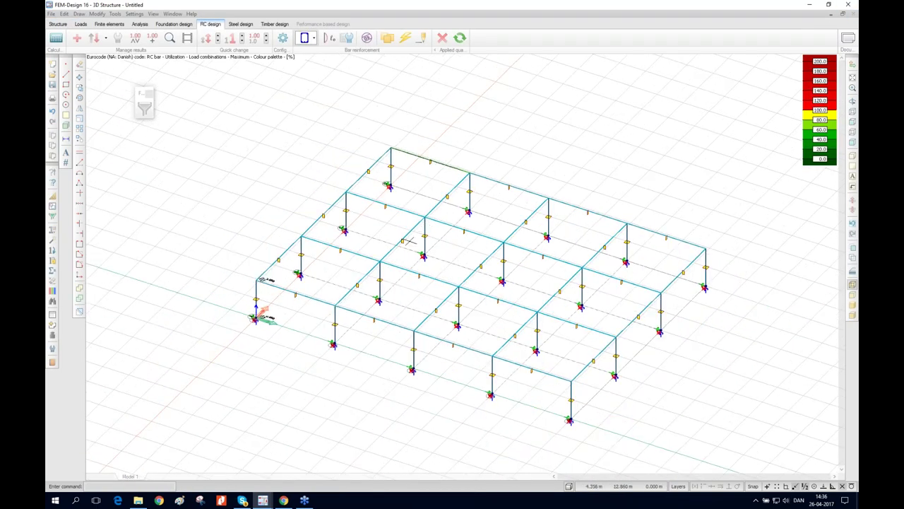
Step: Define a design group named beam 1 with a greyish-blue colour (RGB 128, 128, 192)
key("F4")
left_click_drag(410, 230, 445, 199)
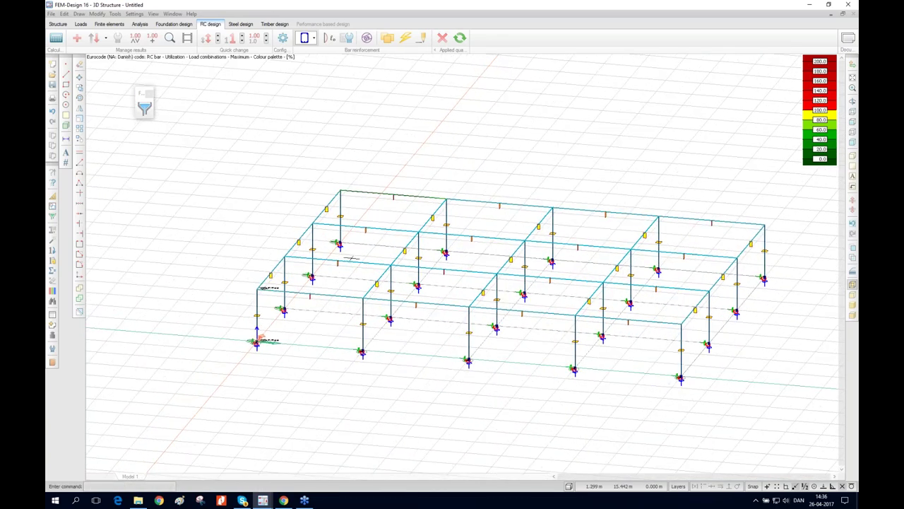
left_click_drag(445, 269, 465, 262)
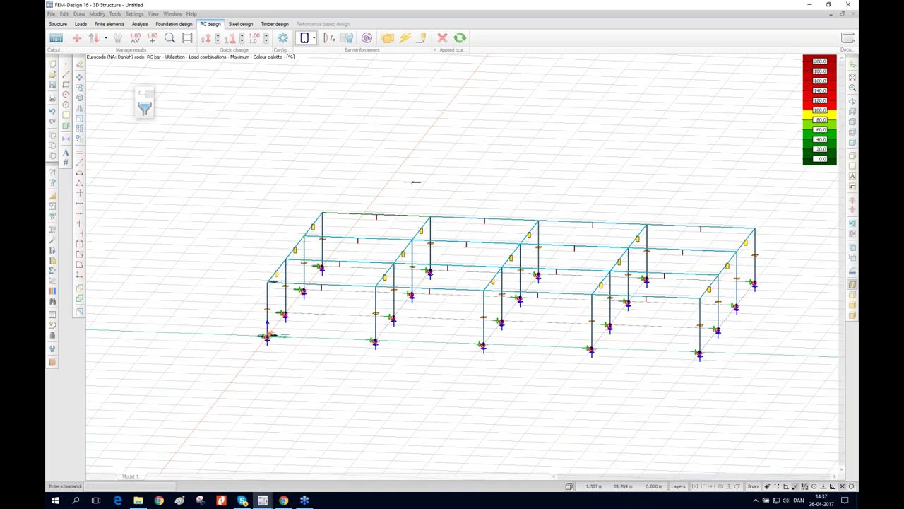
left_click_drag(328, 246, 339, 228)
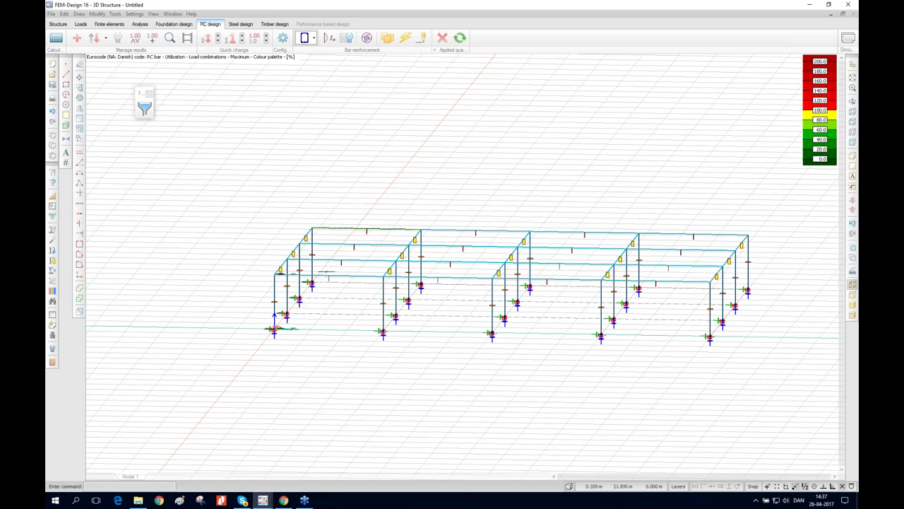
left_click(392, 40)
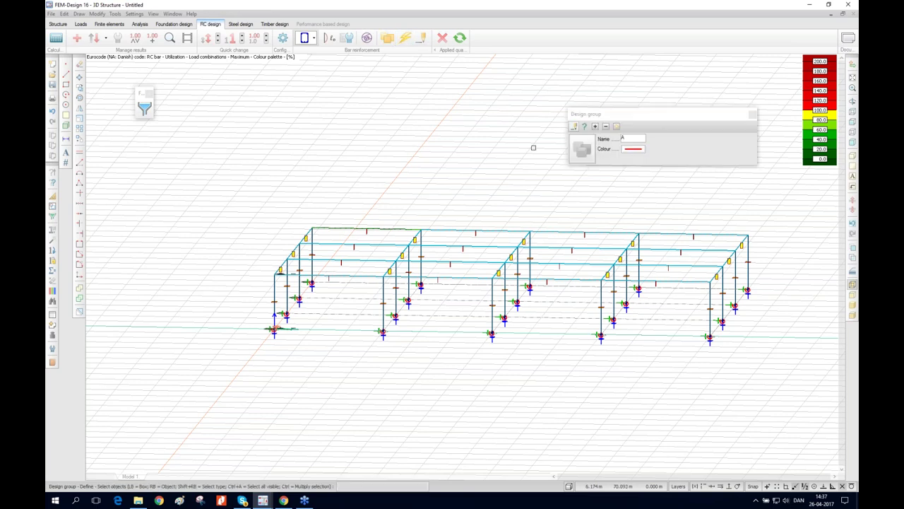
left_click(616, 136)
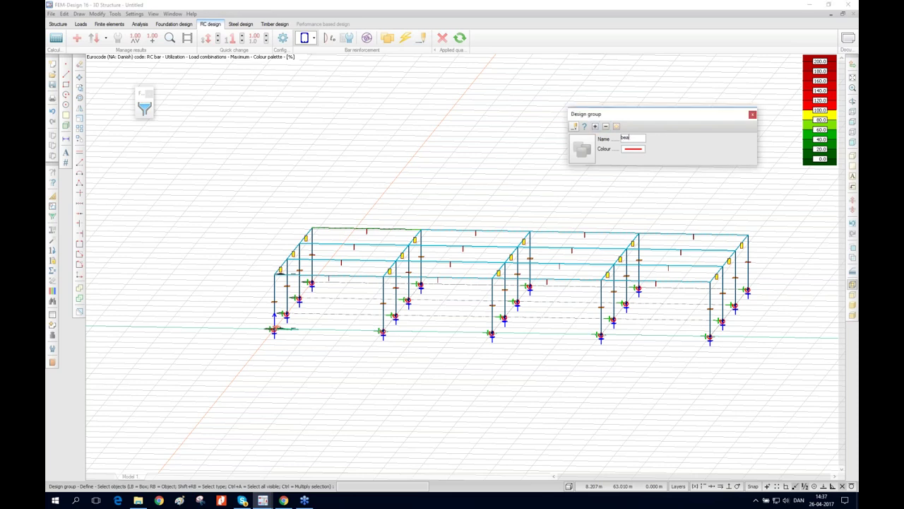
left_click(640, 150)
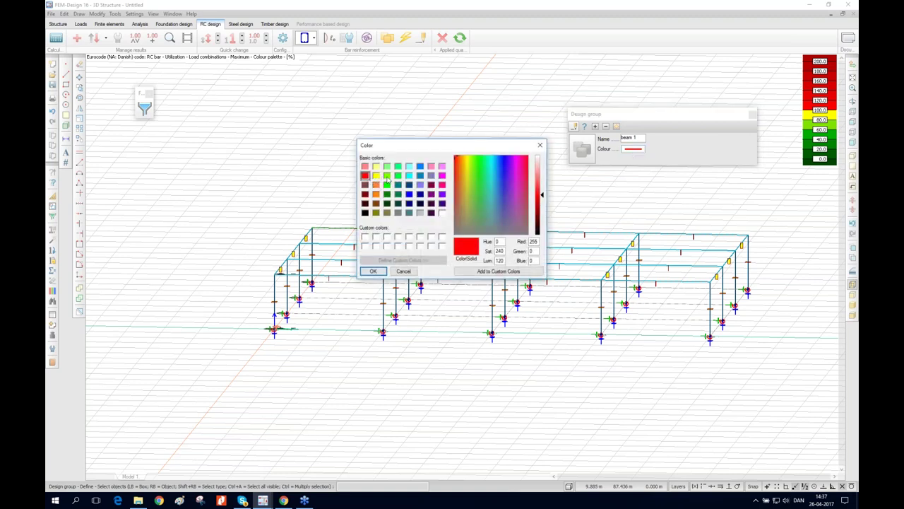
left_click(431, 175)
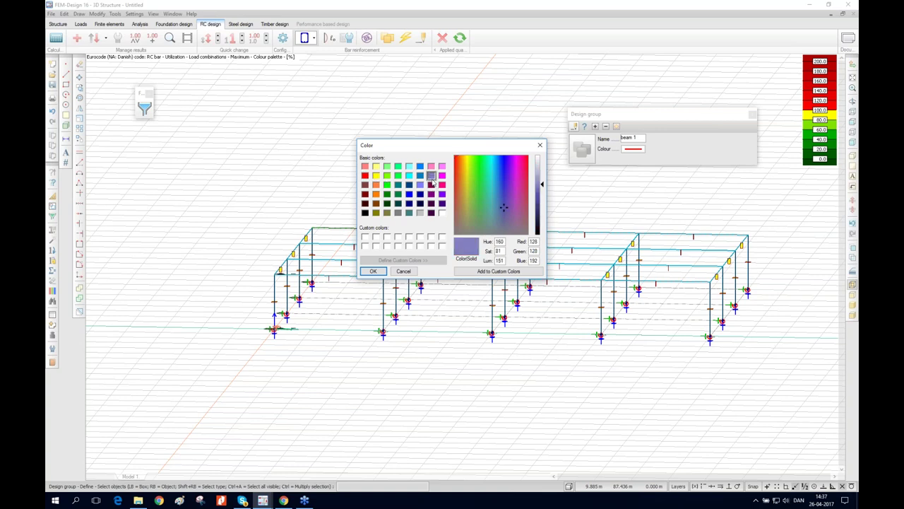
left_click(373, 272)
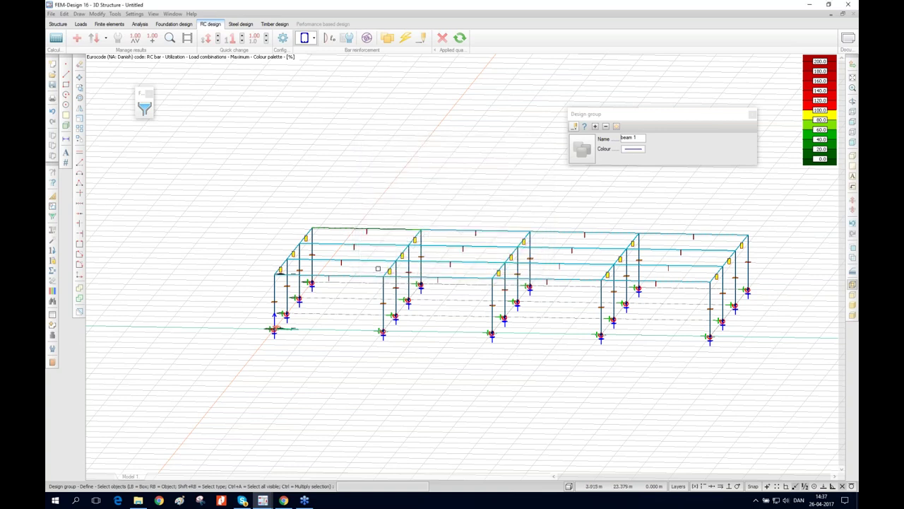
Step: Assign the four longitudinal beams of the first bay to the design group beam 1
left_click(370, 210)
left_click(329, 292)
scroll(337, 293, "up", 1)
scroll(334, 279, "up", 4)
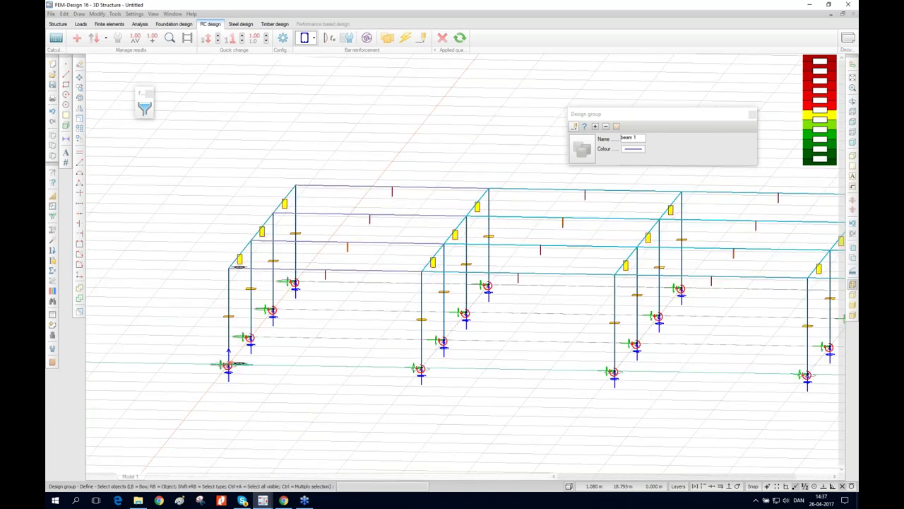
Step: Create a second design group named beam 2 in dark blue and assign the four longitudinal beams of the second bay
double_click(642, 137)
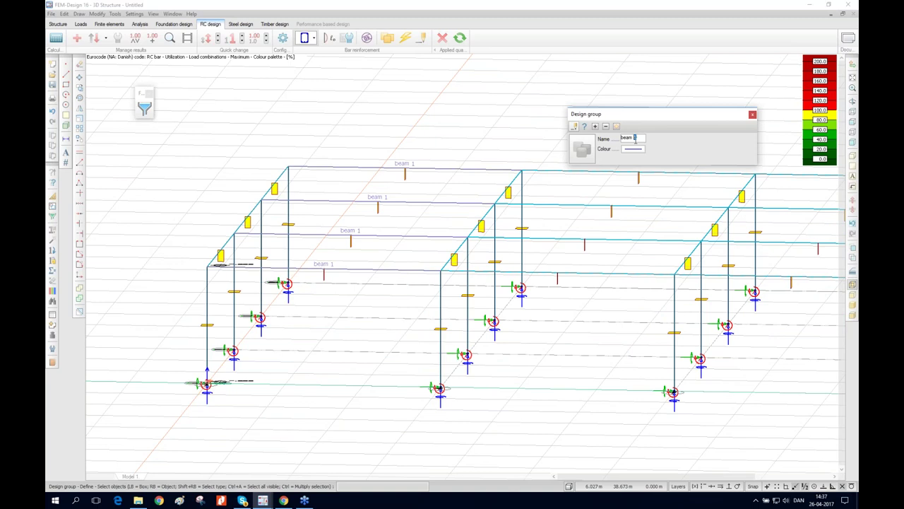
type("2")
left_click(633, 148)
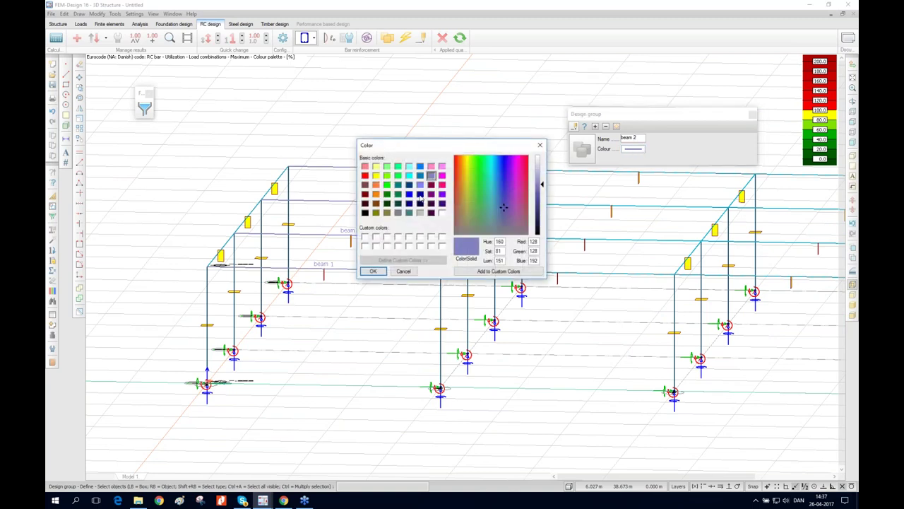
left_click(420, 194)
left_click(373, 271)
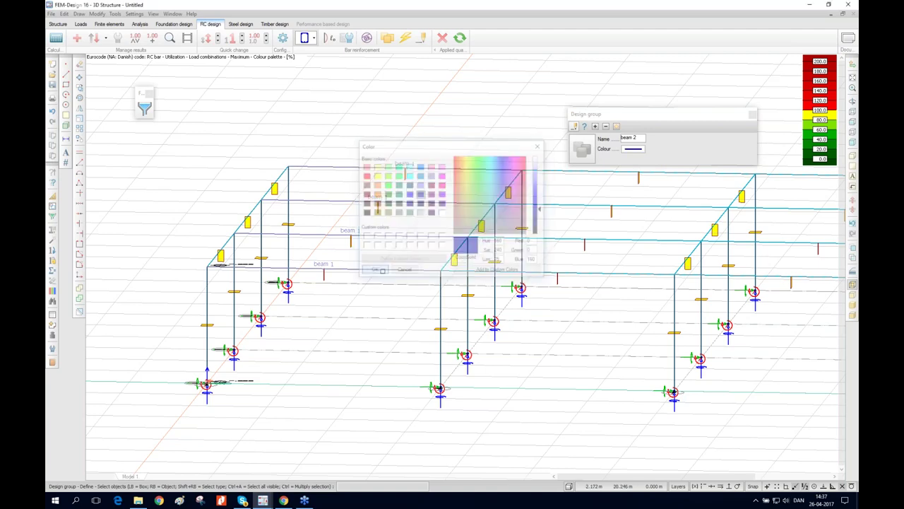
left_click_drag(539, 228, 480, 346)
scroll(480, 346, "up", 3)
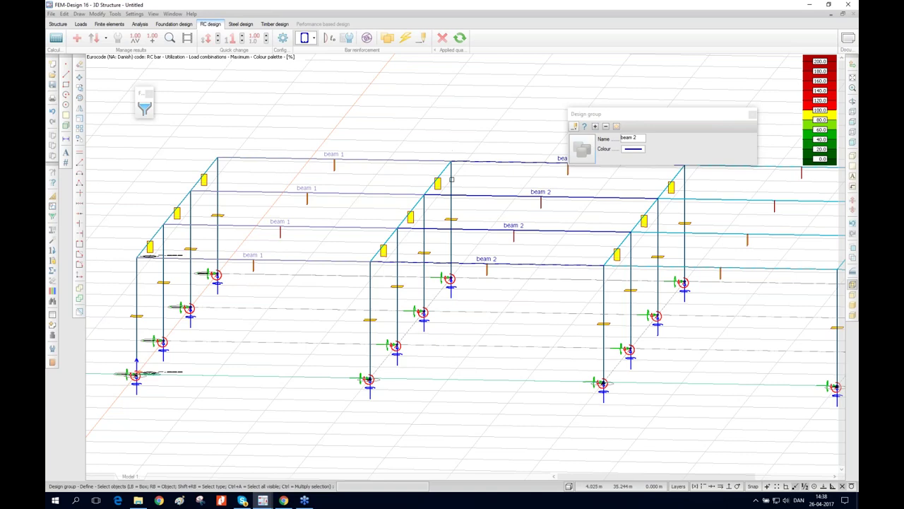
scroll(404, 242, "down", 3)
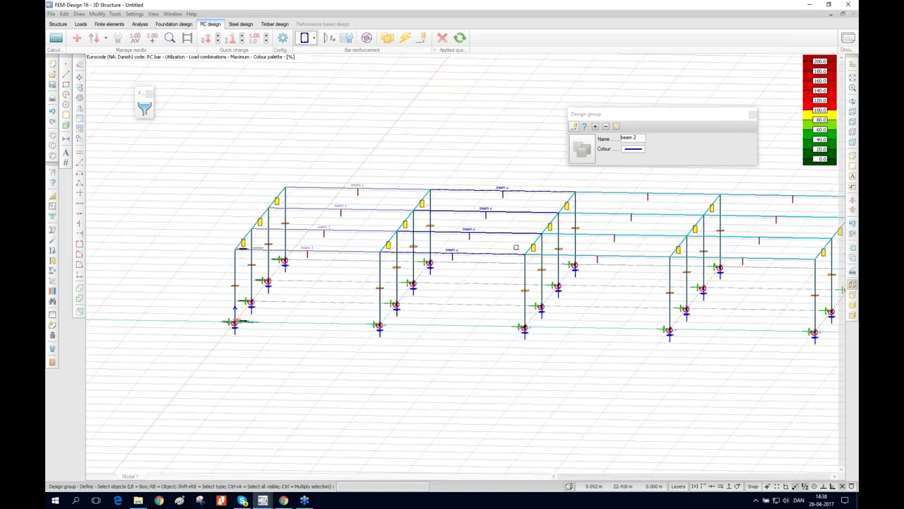
Step: Explode the design group beam 2 and define it again on the four longitudinal beams of the second bay
scroll(525, 224, "up", 1)
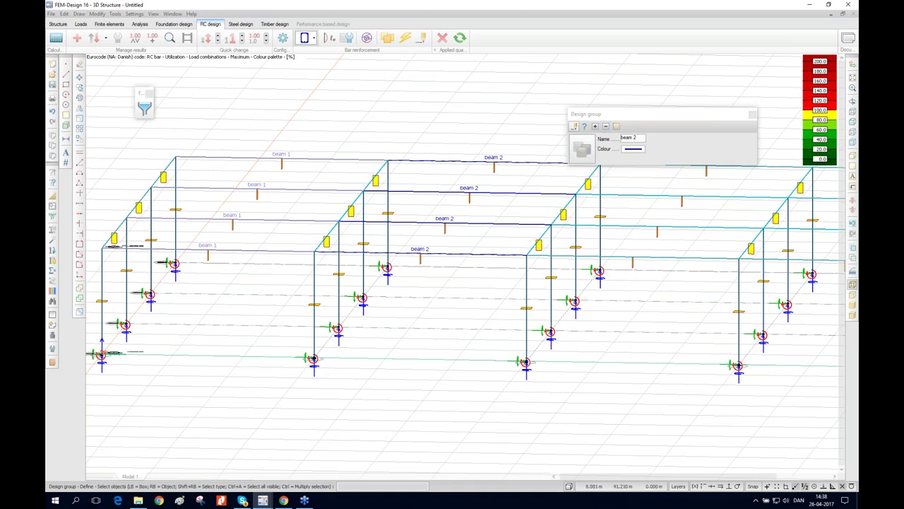
left_click(616, 125)
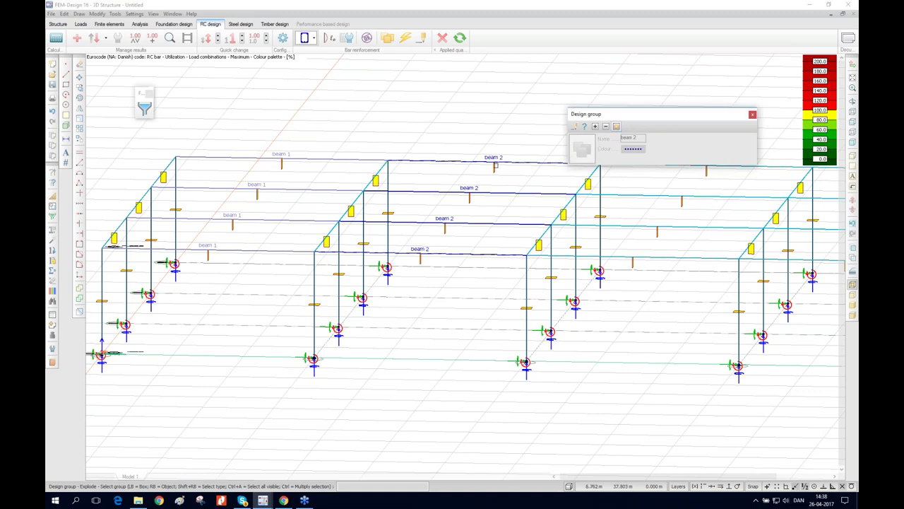
left_click(493, 159)
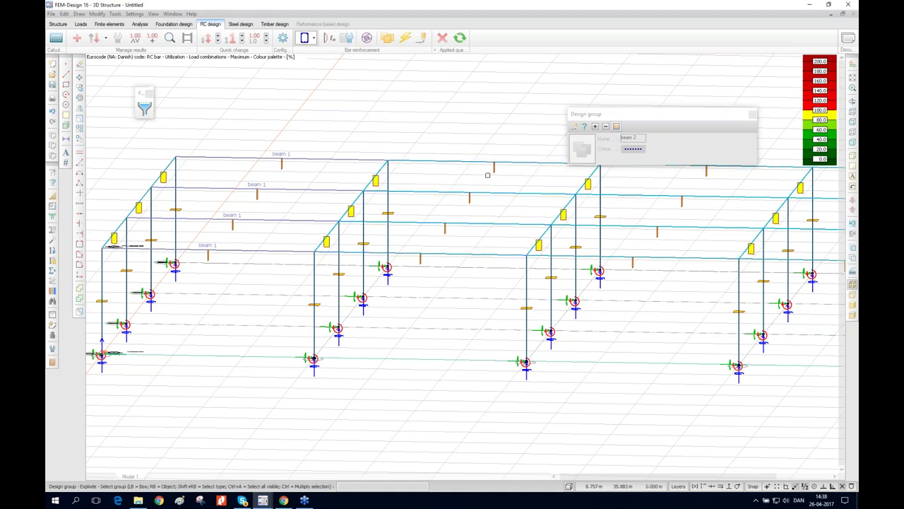
left_click(574, 126)
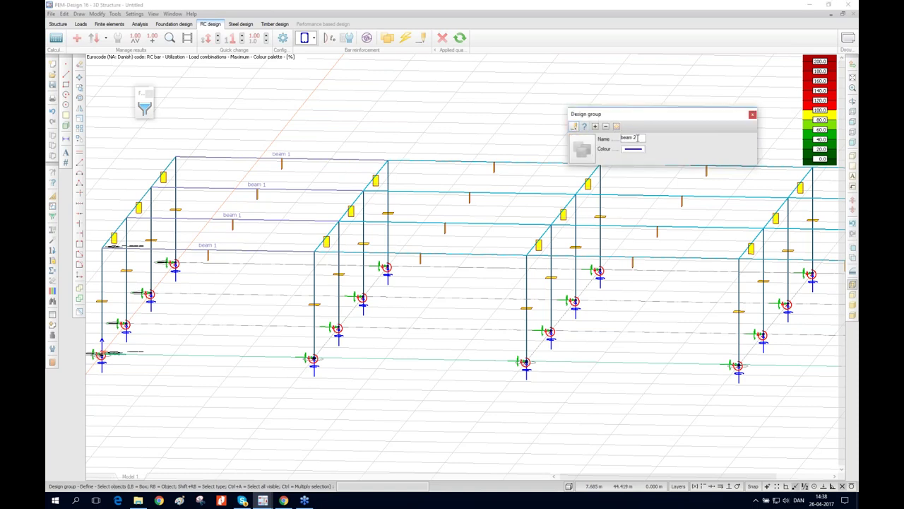
left_click_drag(512, 133, 444, 284)
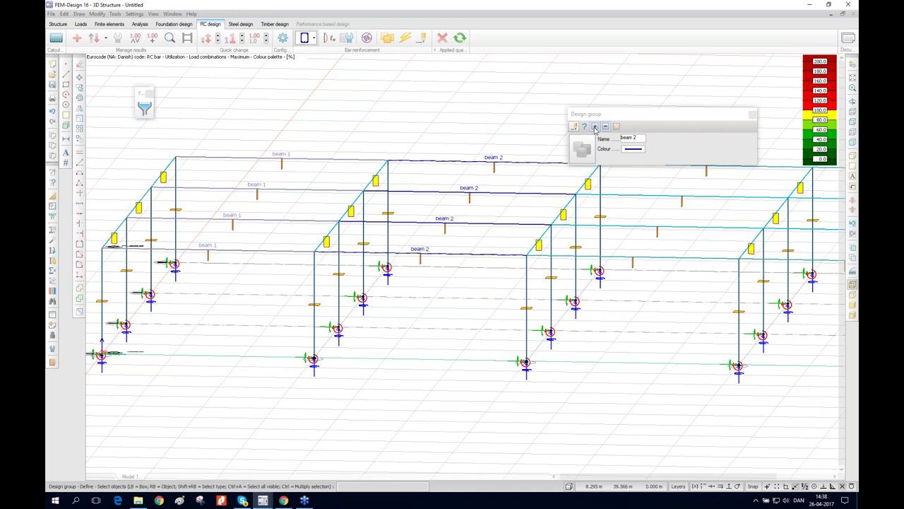
Step: Add the four longitudinal beams of the third bay to the design group beam 2 and finish editing design groups
left_click(595, 127)
left_click(595, 126)
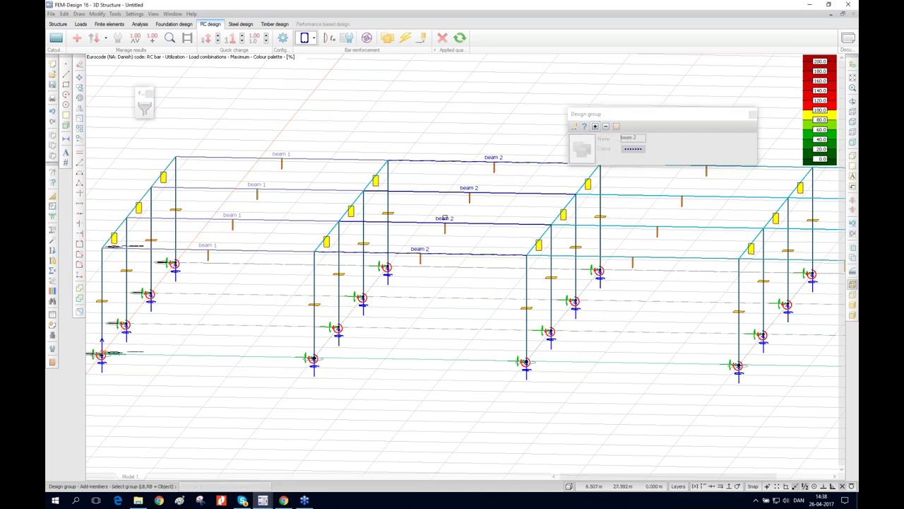
left_click(444, 218)
scroll(438, 251, "down", 3)
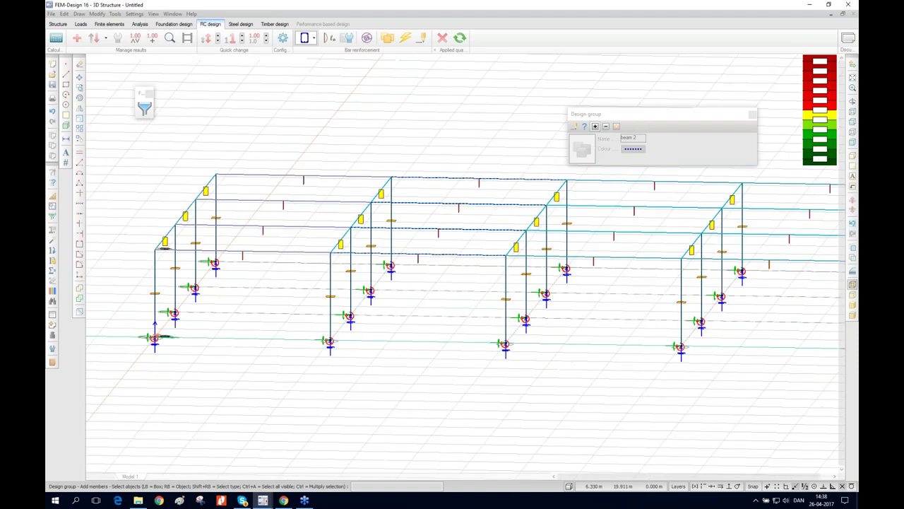
left_click(592, 184)
left_click(554, 280)
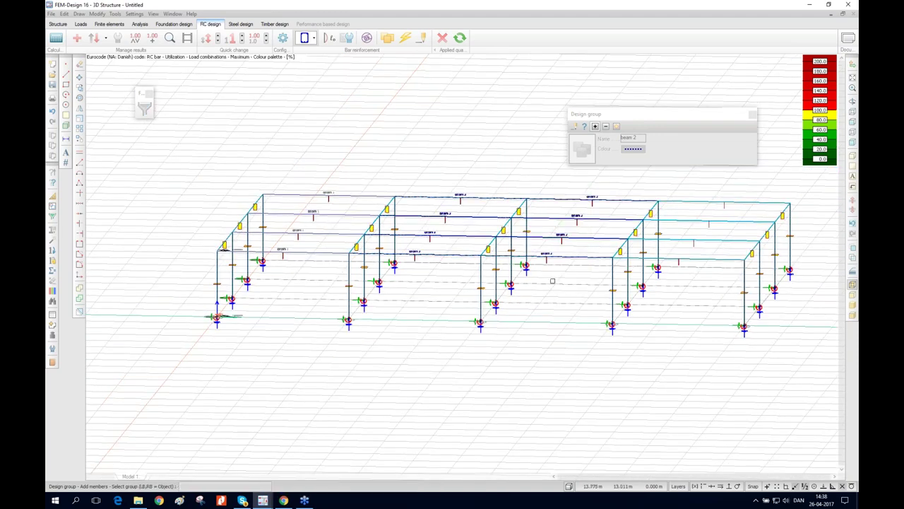
scroll(561, 234, "up", 3)
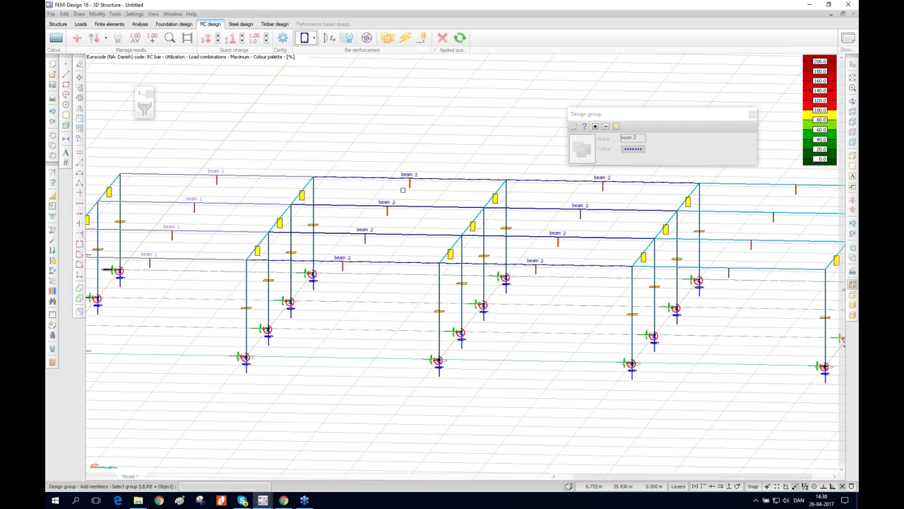
left_click(752, 115)
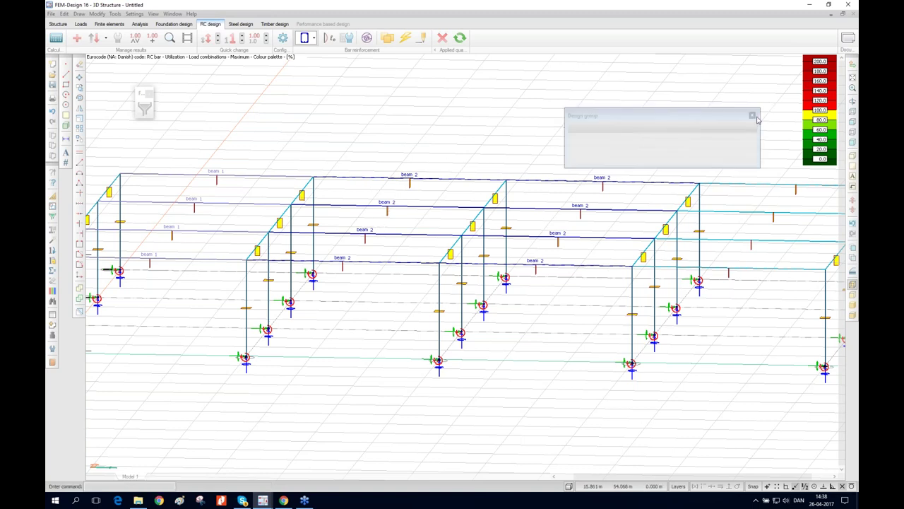
Step: Start Auto design for the bars and examine which bars belong to the groups beam 1 and beam 2 in the utilization table
left_click(404, 39)
left_click_drag(717, 350, 709, 256)
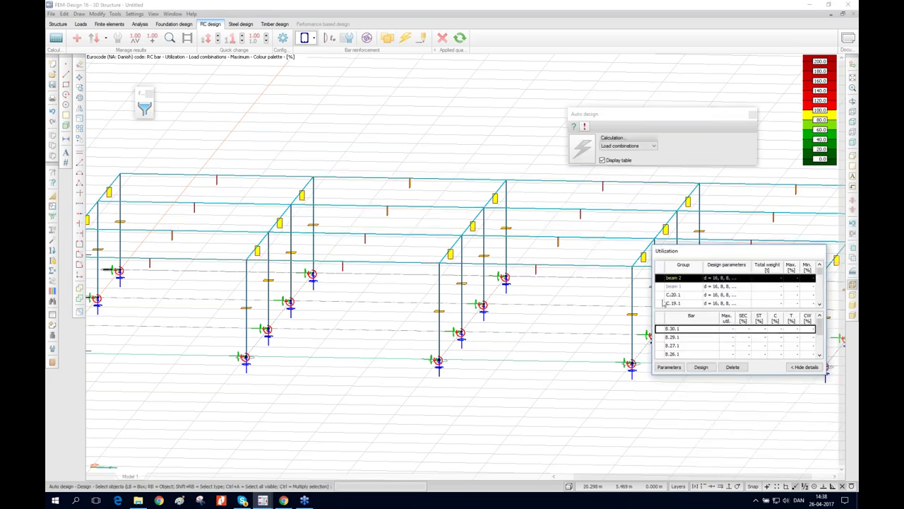
left_click(671, 287)
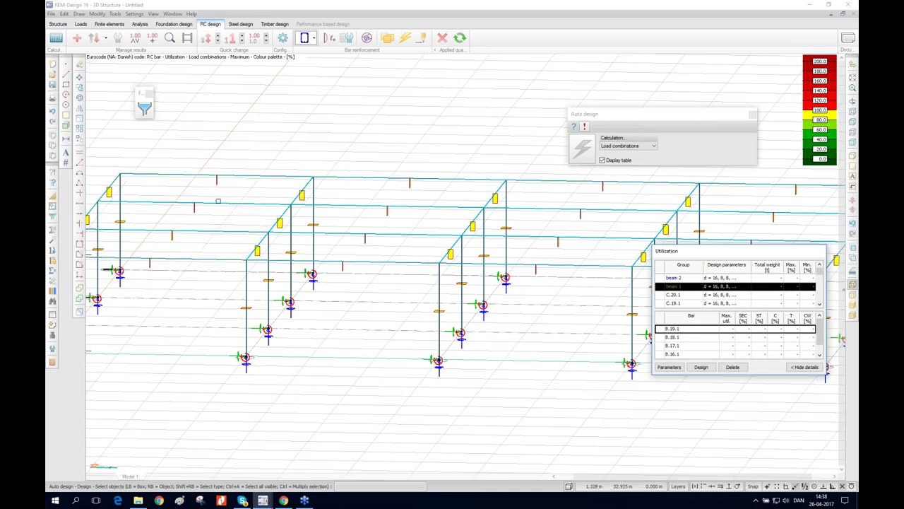
left_click(678, 279)
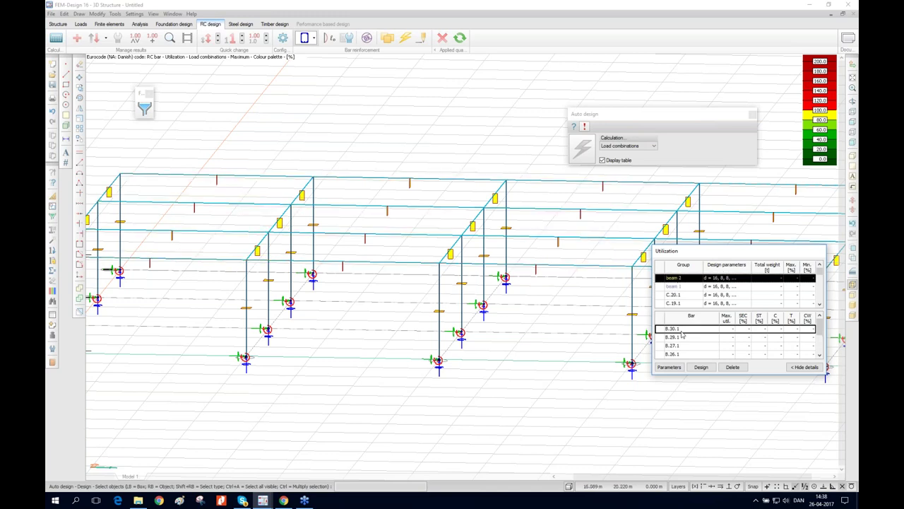
left_click(676, 330)
scroll(677, 339, "down", 2)
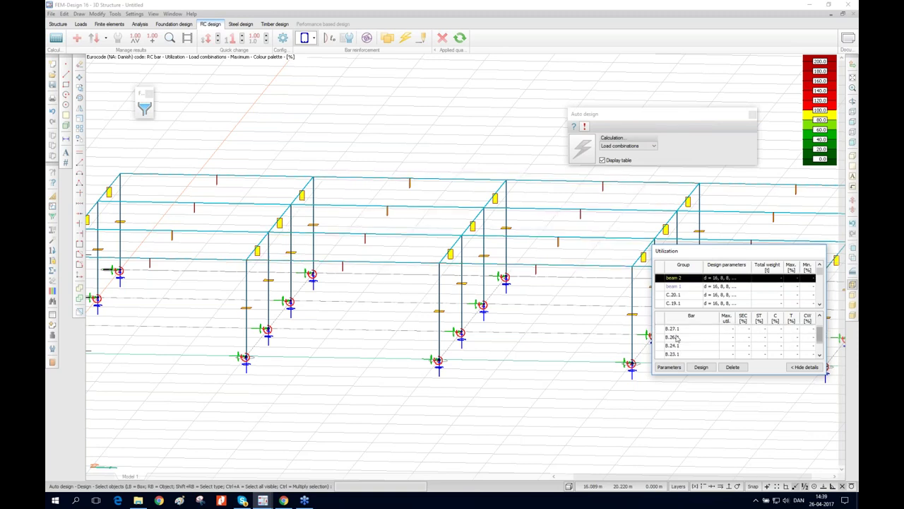
scroll(677, 339, "down", 2)
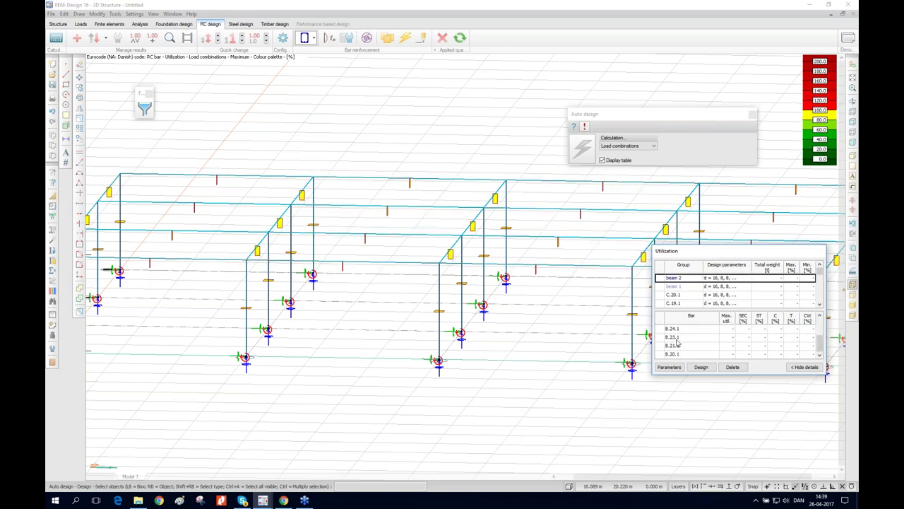
scroll(677, 339, "up", 1)
left_click(675, 329)
scroll(676, 336, "up", 1)
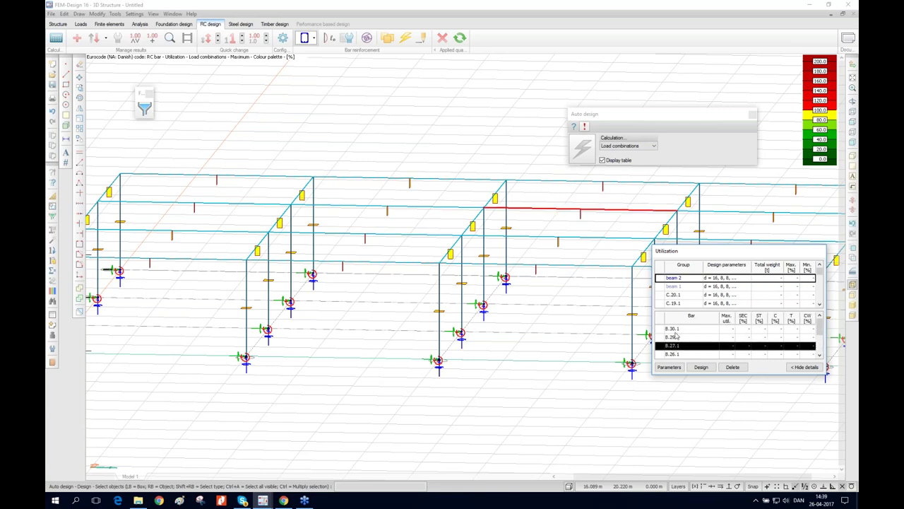
Step: Run the automatic reinforcement design for load combinations on the group beam 2, followed by the group beam 1
left_click(683, 278)
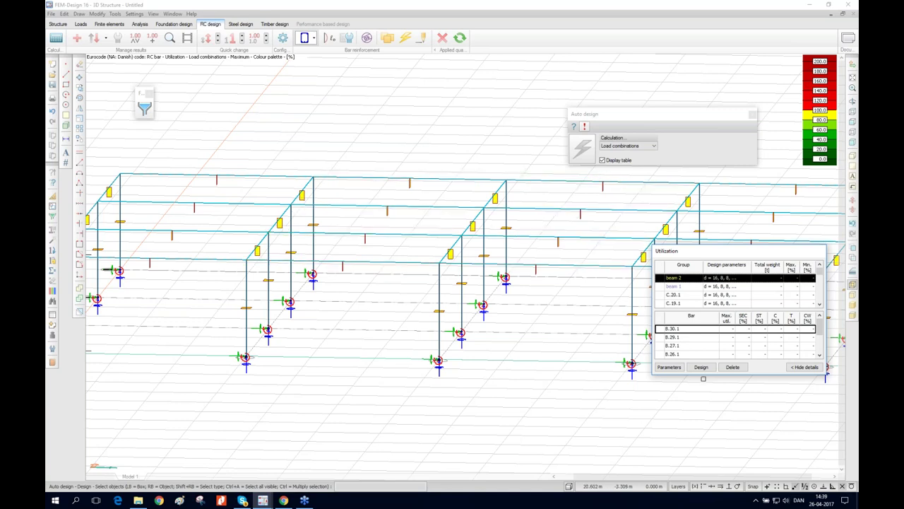
left_click(701, 368)
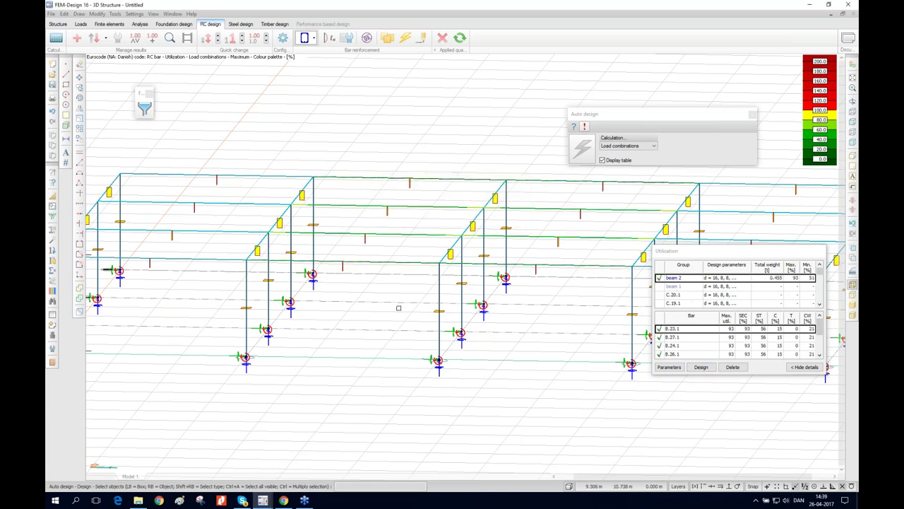
left_click(682, 287)
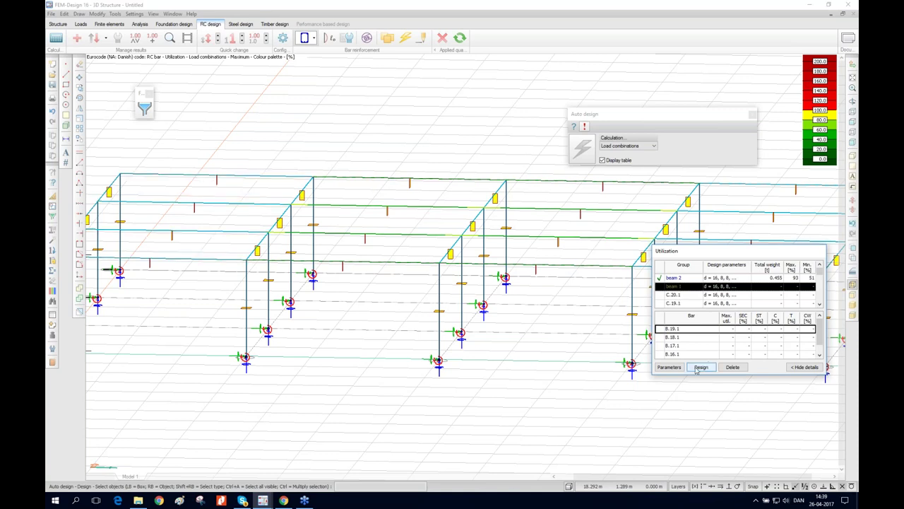
left_click(699, 368)
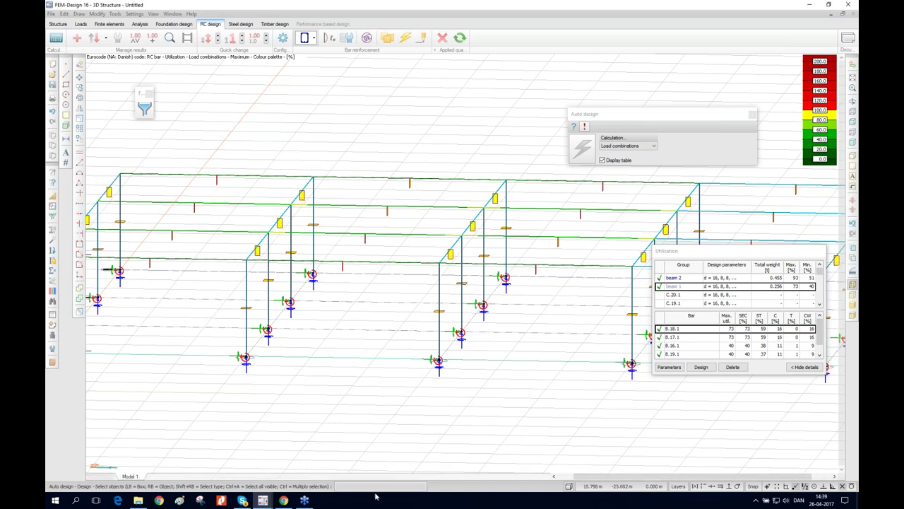
mouse_move(244, 501)
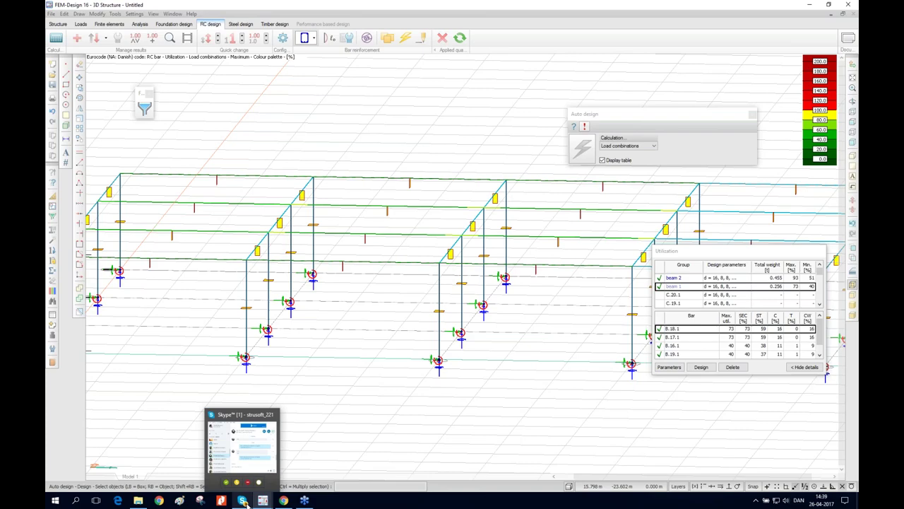